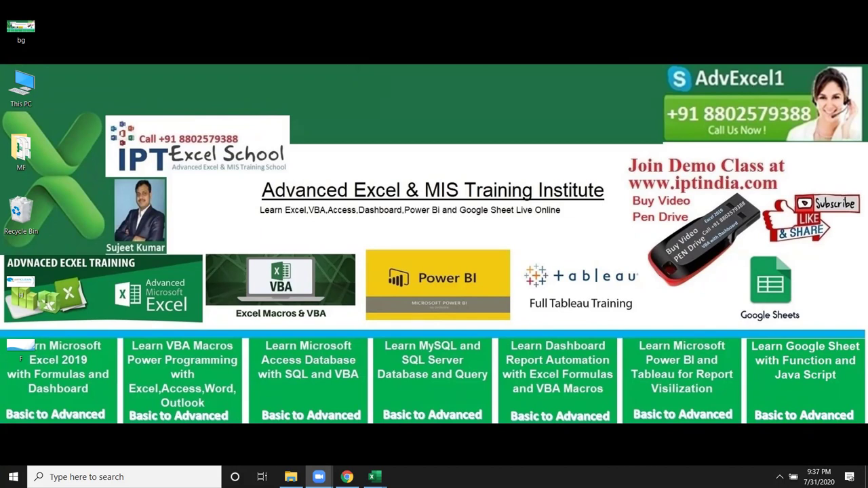
Bring the Book1 Excel workbook window to the front from the taskbar.
mouse_move(375, 476)
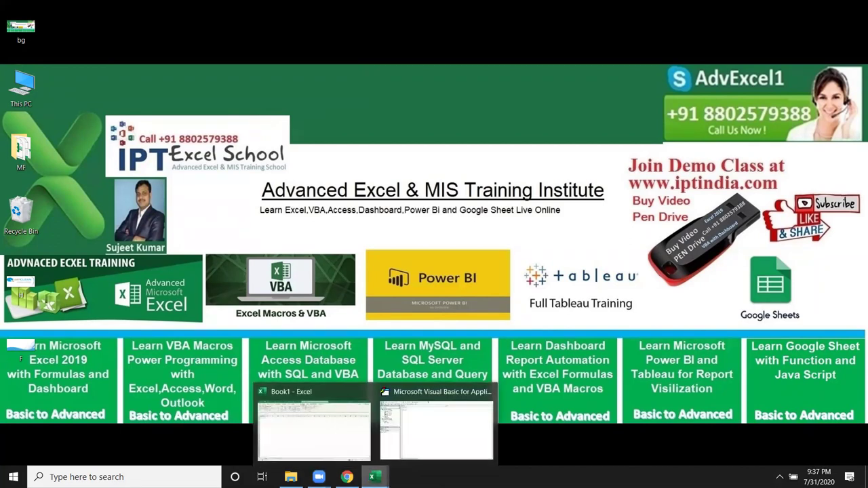
click(337, 442)
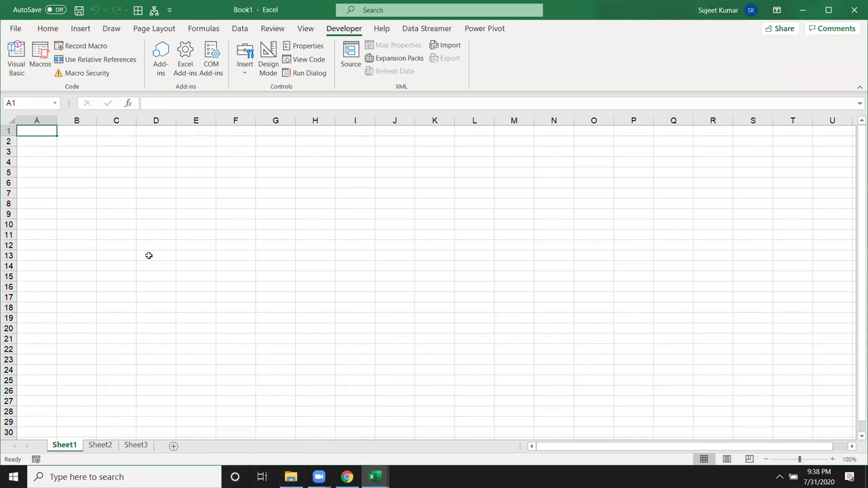
Open the Visual Basic editor and insert blank lines inside the RR macro.
click(137, 211)
click(16, 61)
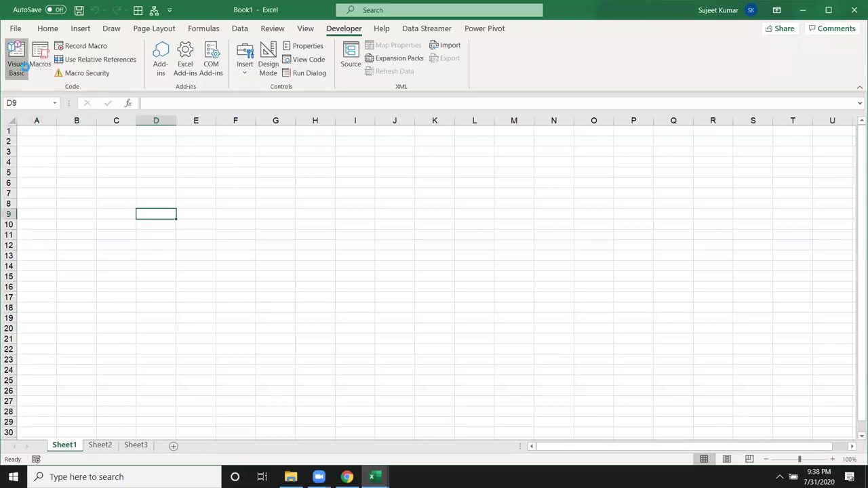
click(193, 72)
key(Return)
key(Return)
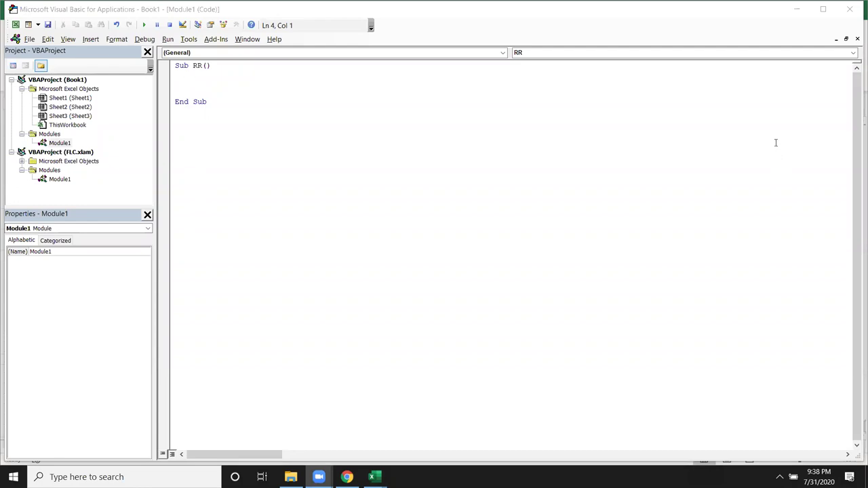
click(253, 81)
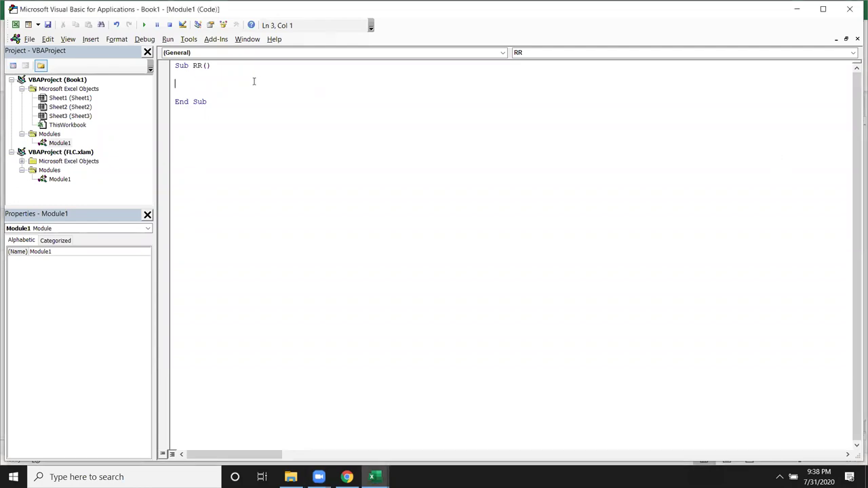
key(Return)
key(Up)
key(Up)
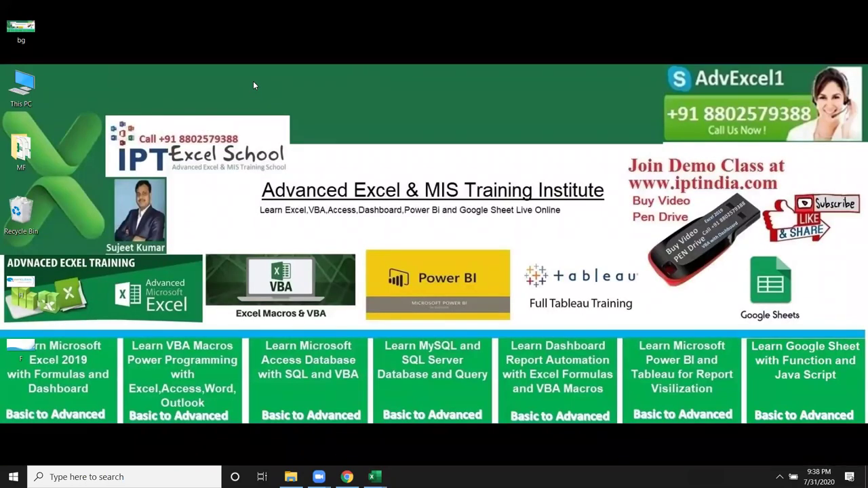
key(Down)
Enter the line 20+30 in RR, dismiss its compile error on running, and return to Excel.
text(20+30)
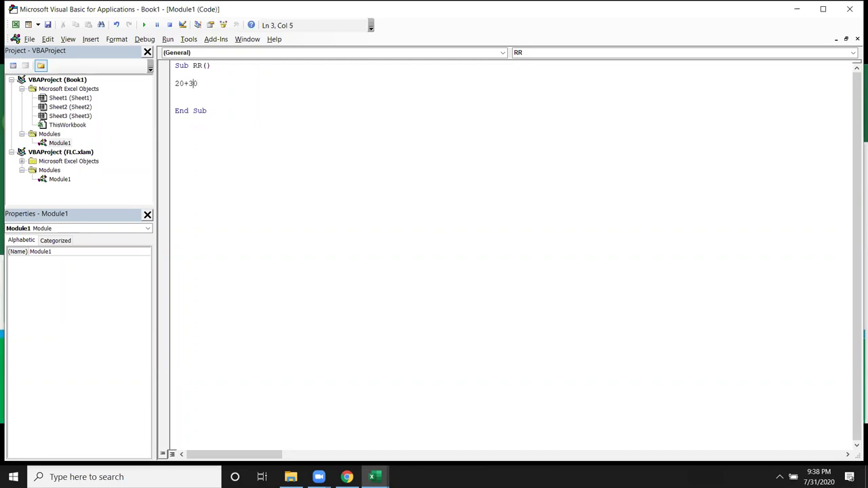
key(Down)
key(Return)
key(Home)
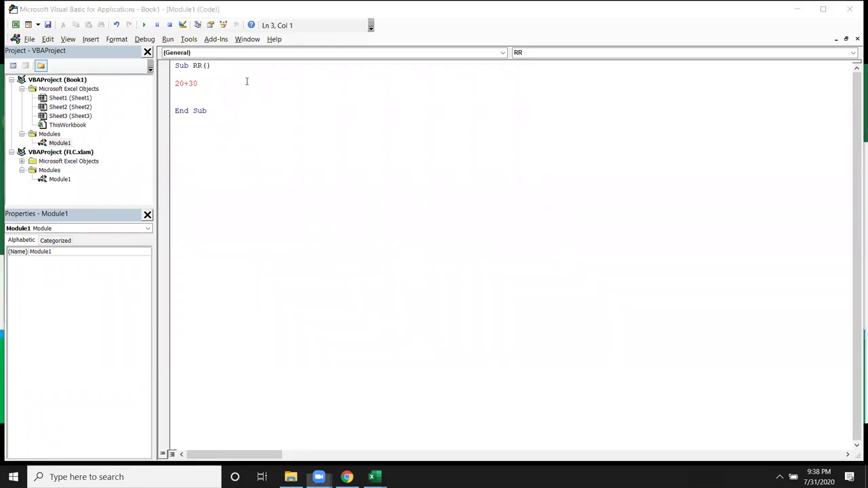
key(alt+Tab)
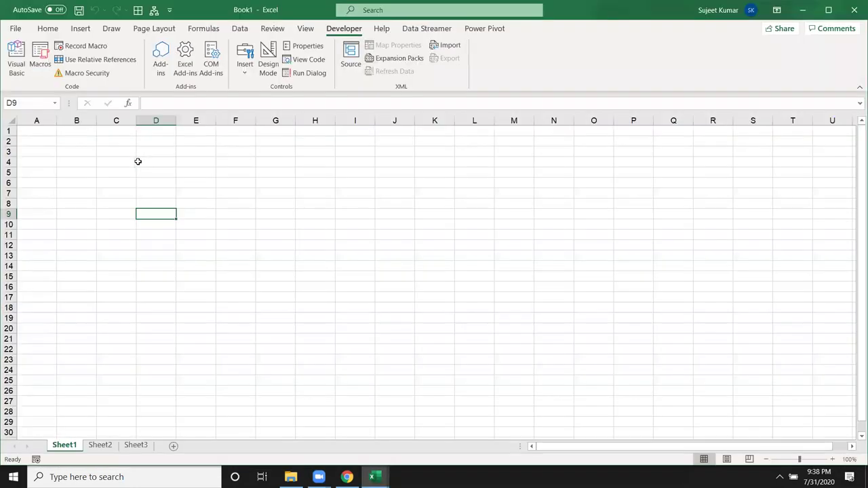
Make the line Range("a1").Value = 20 + 30, confirm A1 shows 50, then clear A1.
click(27, 132)
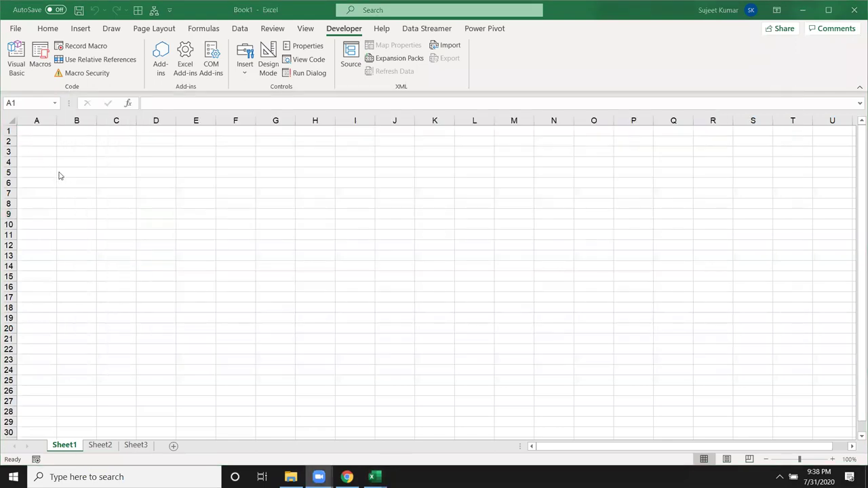
key(alt+Tab)
text(RANGE("a1"))
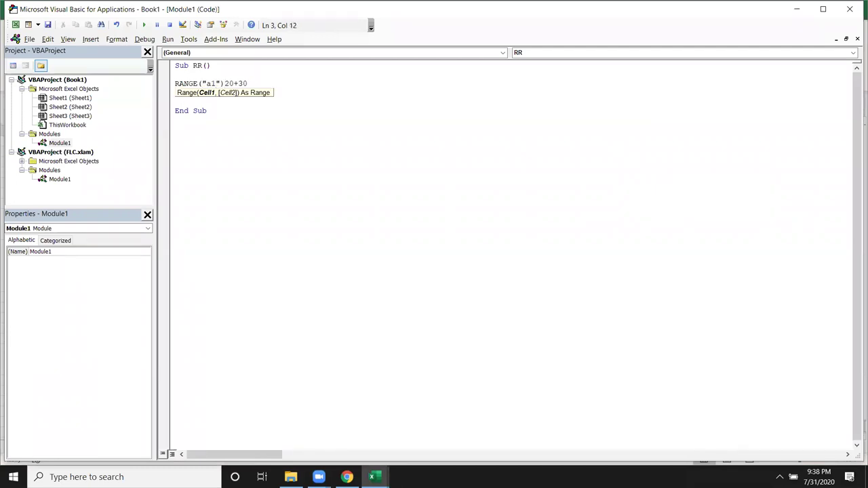
text(.V)
text(ALUE=)
key(Down)
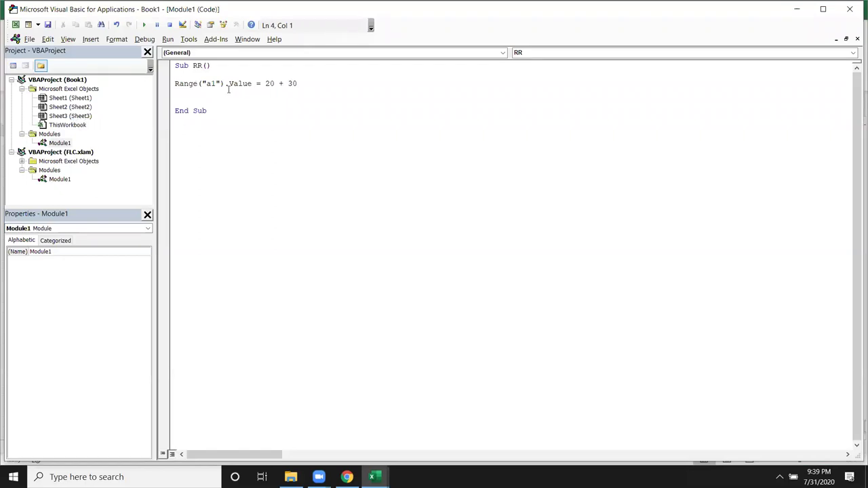
drag(265, 83, 296, 84)
click(210, 100)
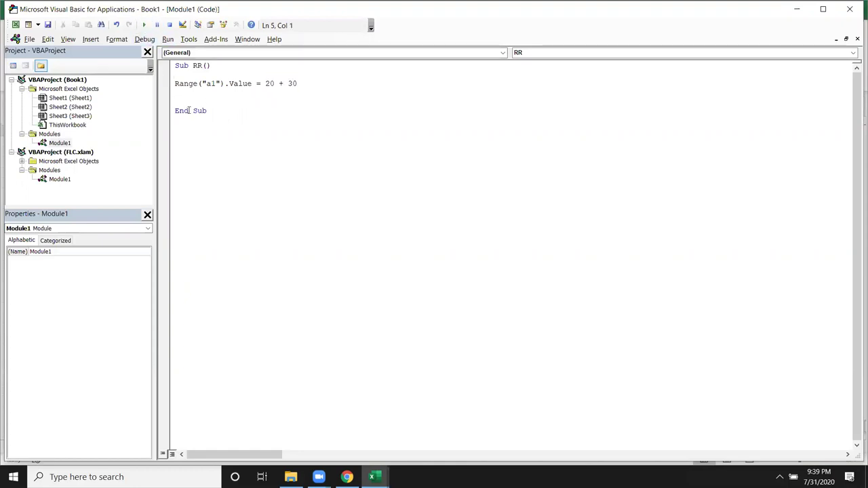
key(alt+Tab)
key(alt+Tab)
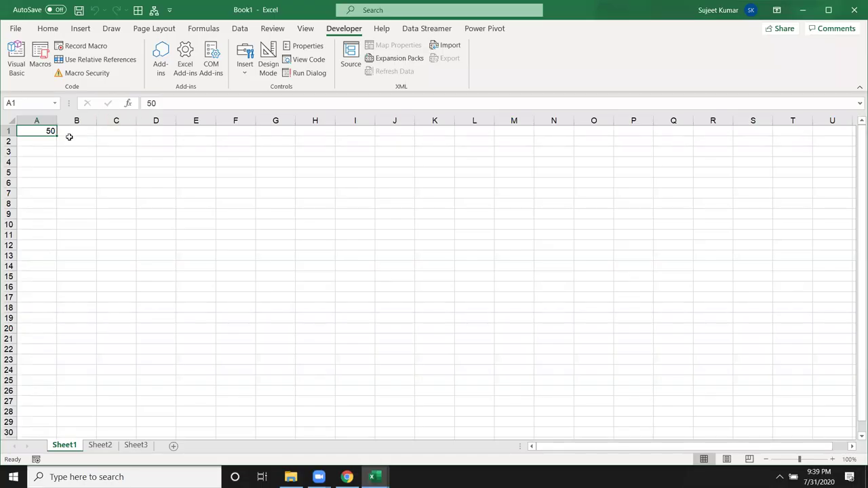
key(Delete)
In RR, add blank lines between the Range("a1").Value = 20 + 30 line and End Sub.
key(alt+Tab)
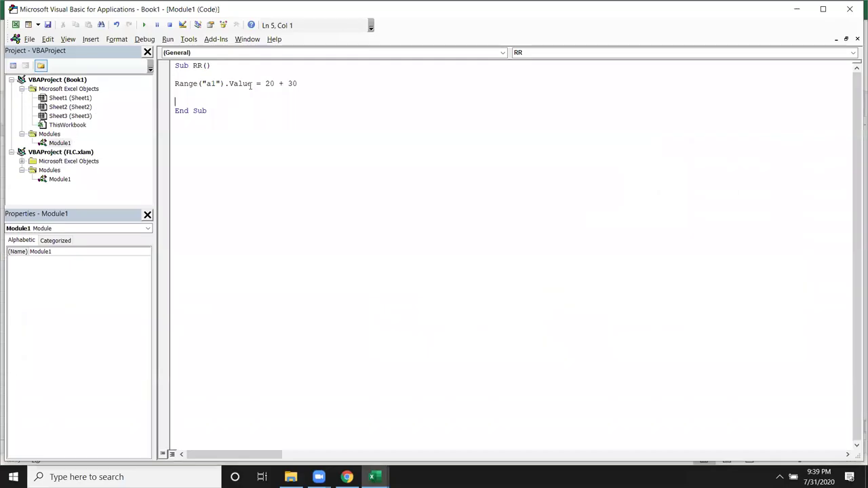
click(251, 83)
mouse_move(261, 82)
mouse_down()
mouse_move(296, 84)
mouse_move(174, 83)
mouse_up()
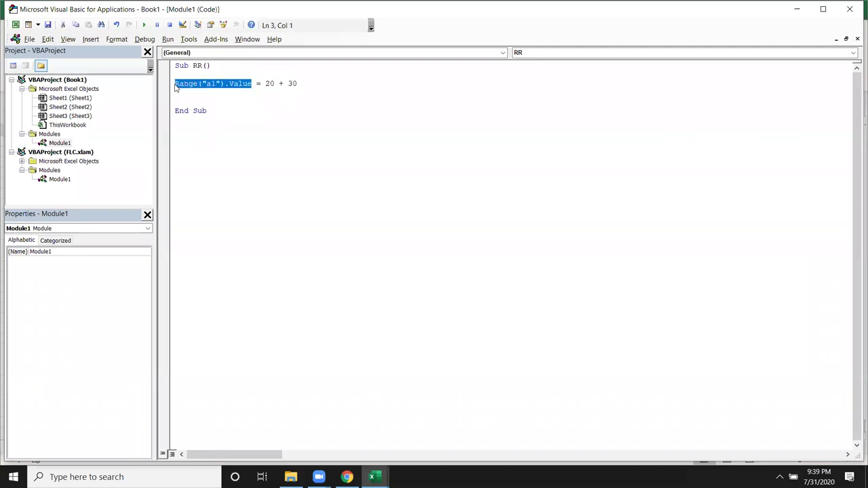
click(175, 102)
key(Return)
key(Return)
key(Up)
key(shift+Down)
key(shift+Down)
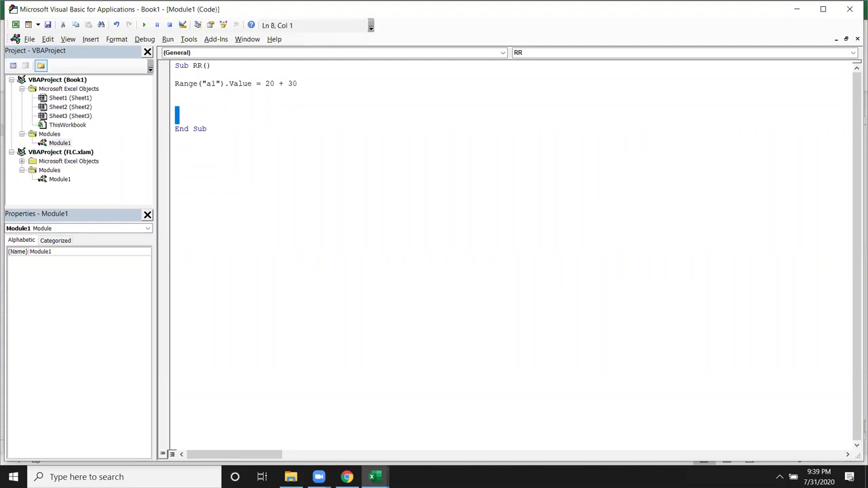
key(Up)
key(Up)
key(Up)
key(Up)
key(Up)
key(shift+Right)
key(shift+Right)
key(shift+Right)
key(shift+Right)
key(shift+Right)
key(shift+Right)
key(shift+Right)
key(shift+Right)
key(shift+Right)
key(shift+Right)
key(shift+Right)
key(shift+Right)
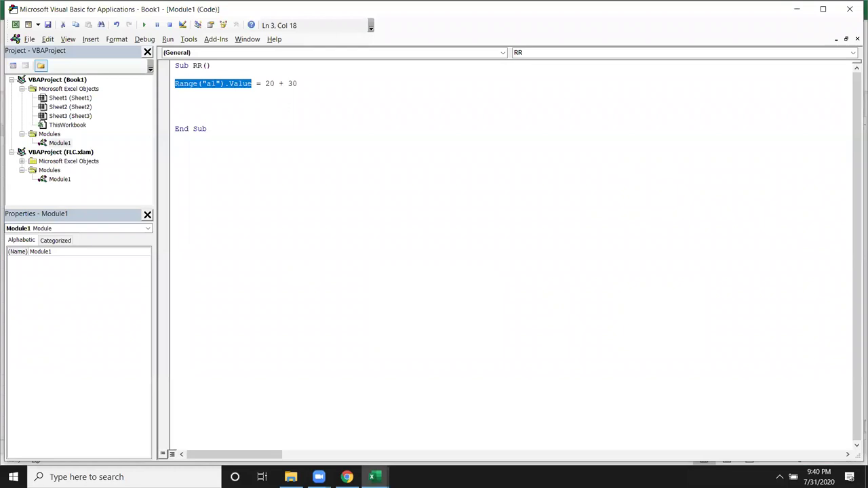
Change the statement to a = 20 + 30 and add MsgBox a below it.
text(p)
key(BackSpace)
text(a)
click(175, 93)
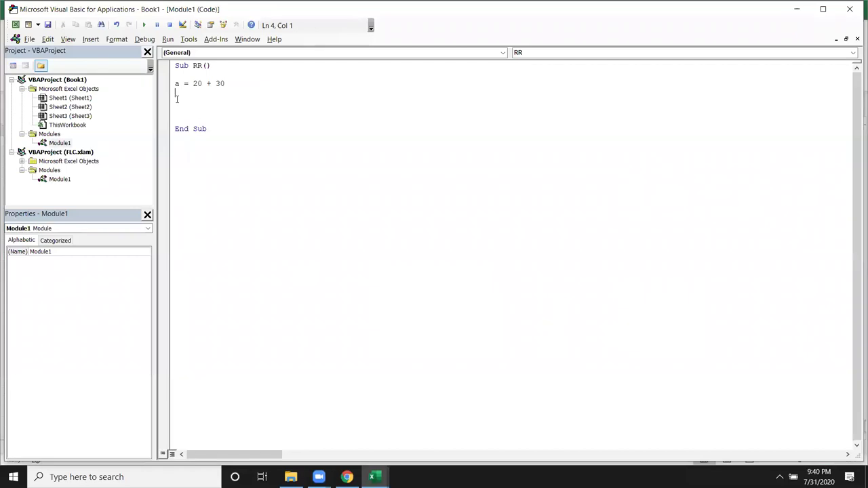
key(BackSpace)
key(Return)
text(msgbo)
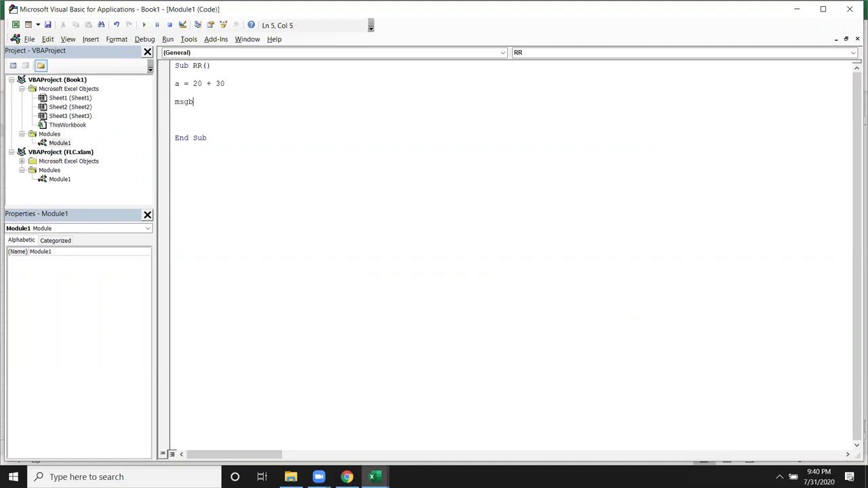
text(x a)
Run the RR macro and dismiss the message box showing 50.
click(196, 121)
click(203, 86)
mouse_move(179, 84)
mouse_down()
mouse_move(170, 84)
mouse_move(220, 102)
mouse_up()
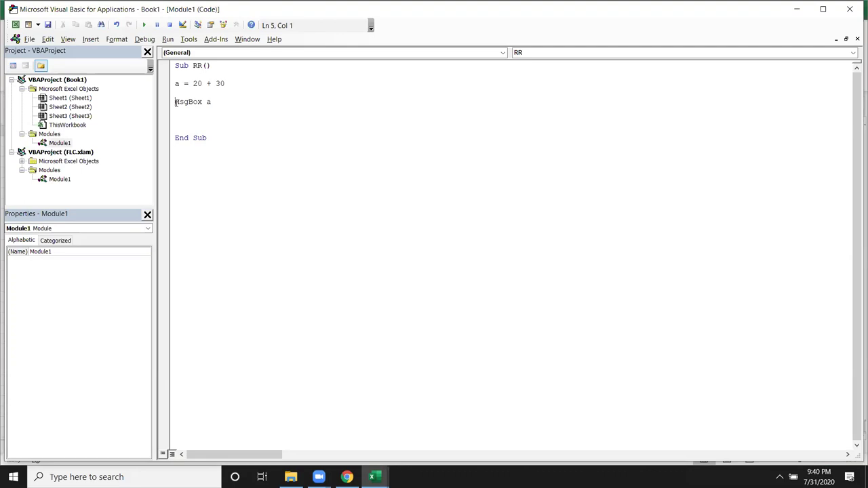
click(219, 110)
click(144, 25)
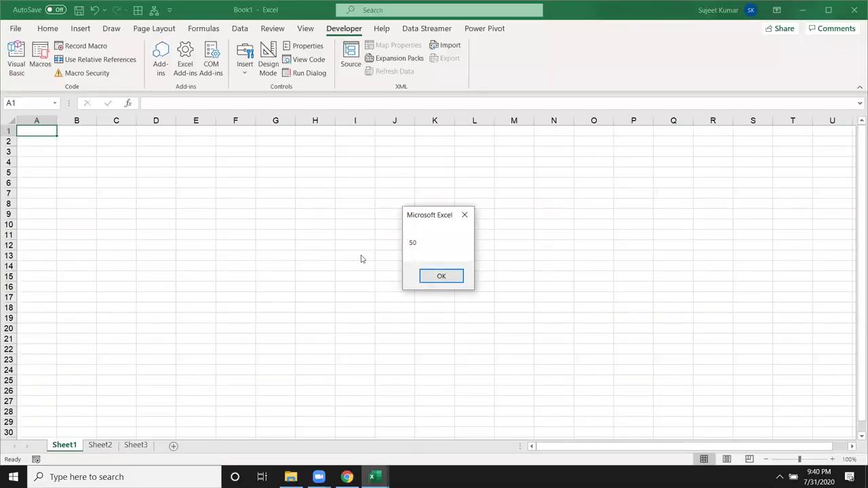
click(437, 277)
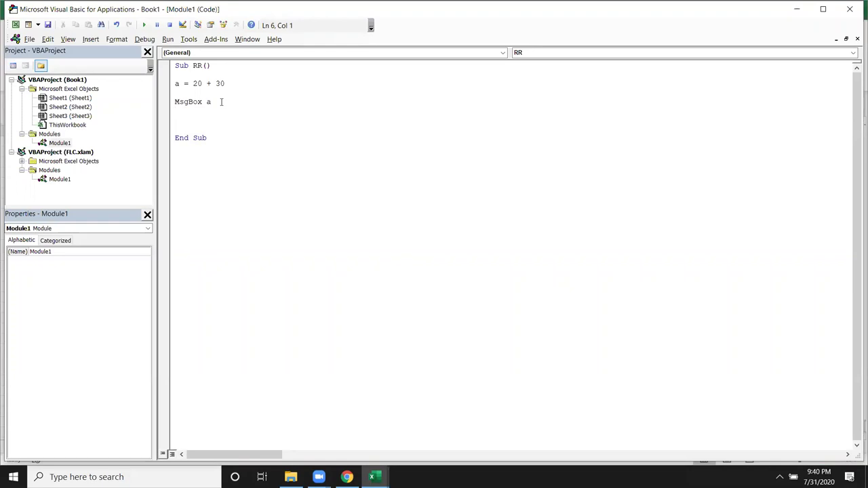
Replace MsgBox a with p = a / 2 followed by MsgBox p.
drag(221, 101, 171, 103)
key(Delete)
text(p=)
text(a/2)
text(msgbox )
text(p)
click(176, 111)
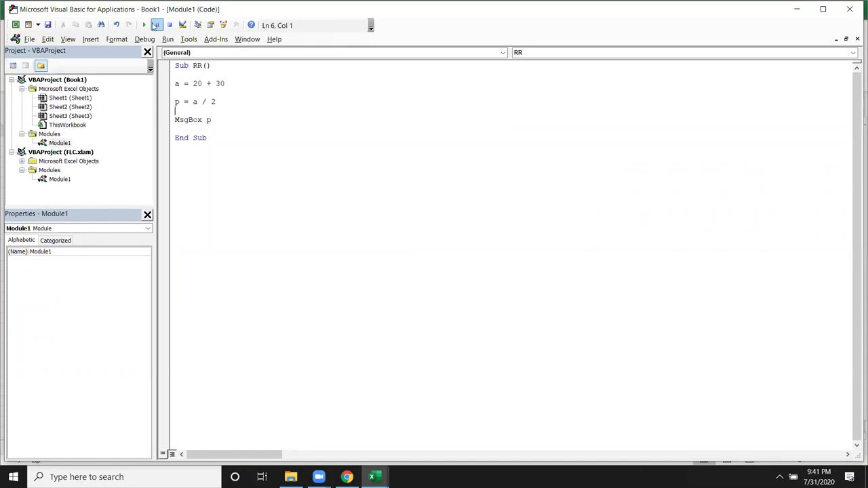
Run RR to see 25, then select all three macro statements.
click(144, 25)
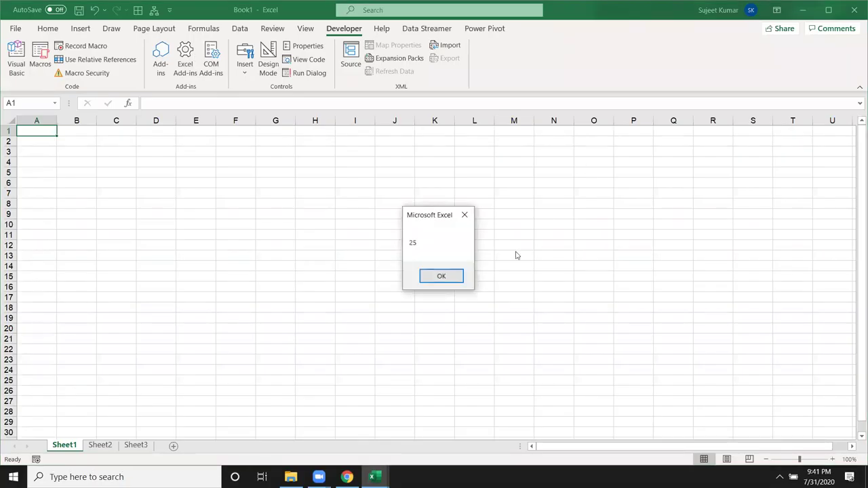
click(461, 275)
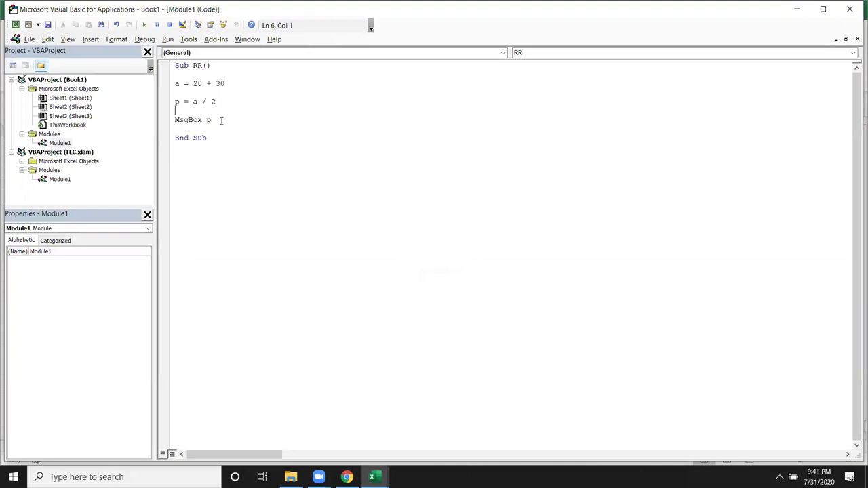
drag(219, 121, 167, 99)
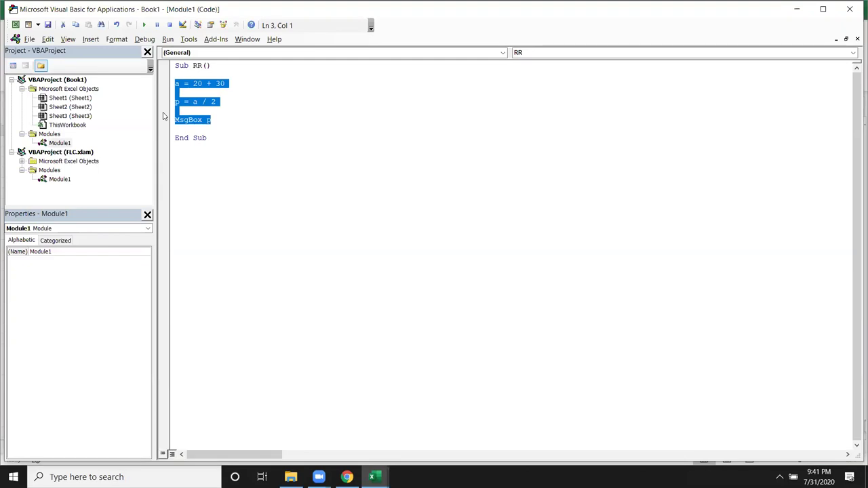
Delete the macro statements, then label A3 Cost and A4 MRP, with cost 36 in B3.
key(Delete)
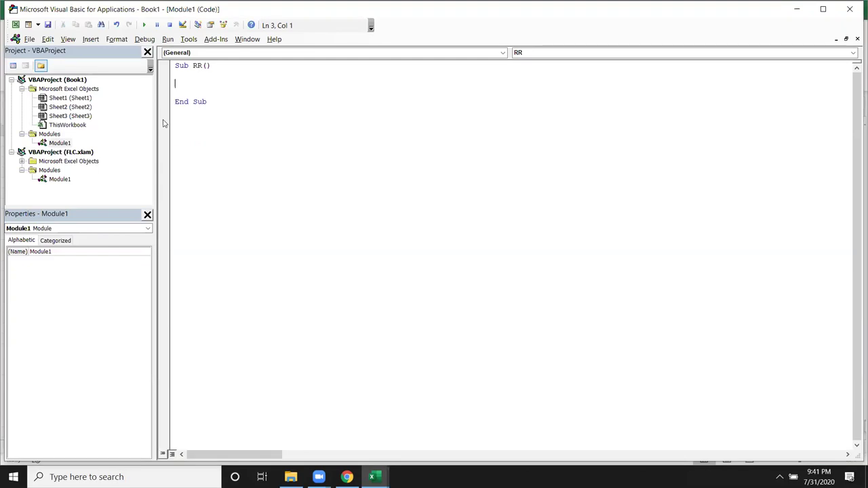
key(alt+F11)
click(47, 159)
click(43, 148)
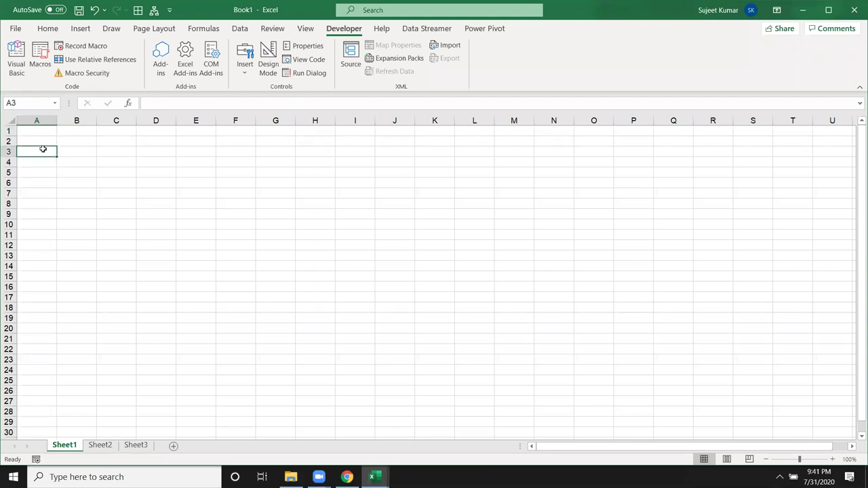
text(Cost)
key(Return)
text(MRP)
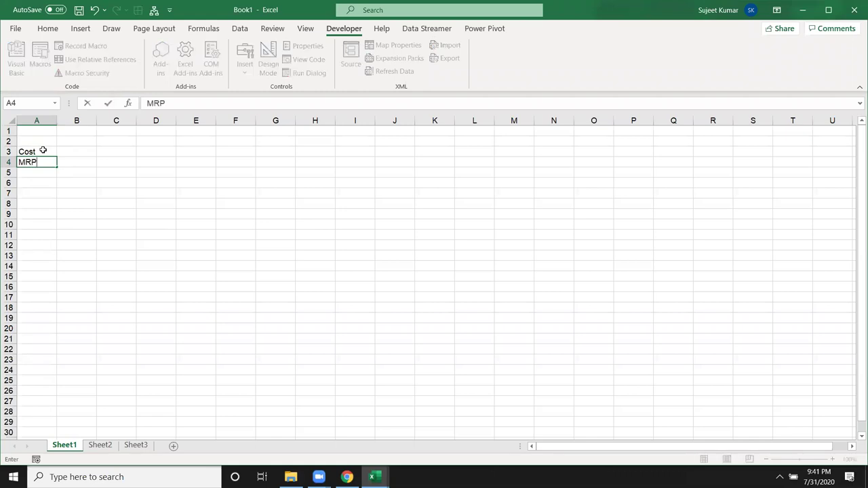
key(Return)
key(Up)
key(Up)
key(Right)
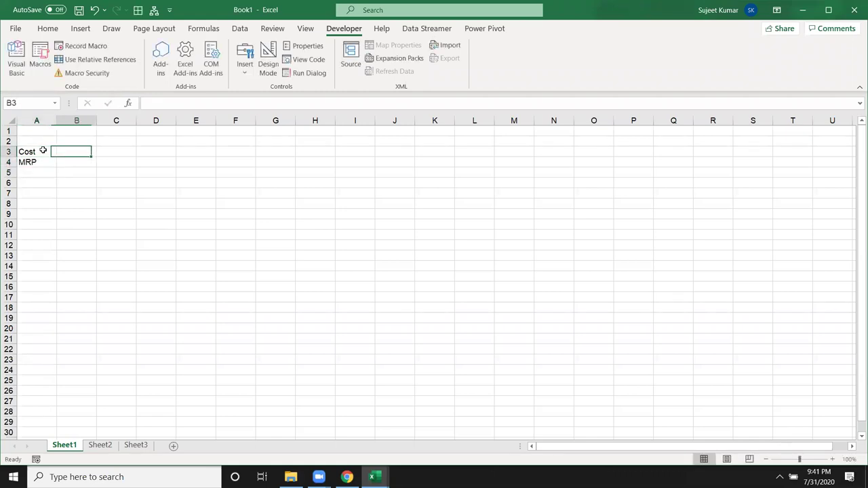
text(36)
key(Return)
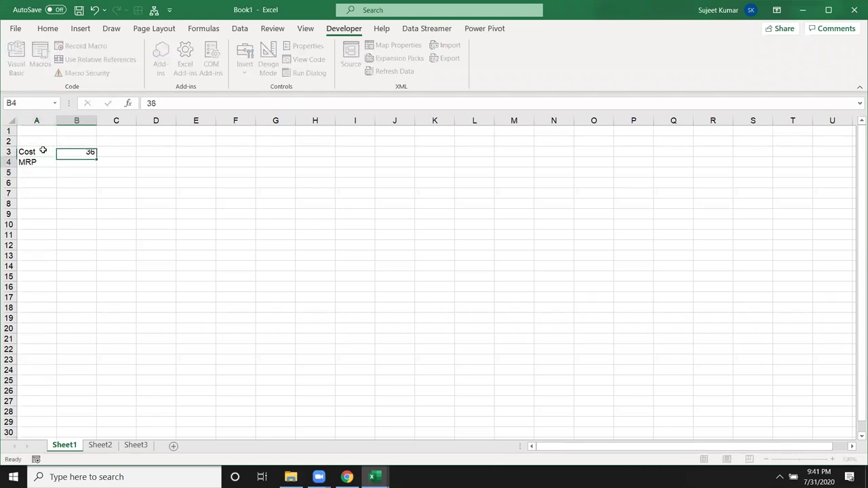
Fill the MRP cell B4 with yellow.
text(=)
key(Escape)
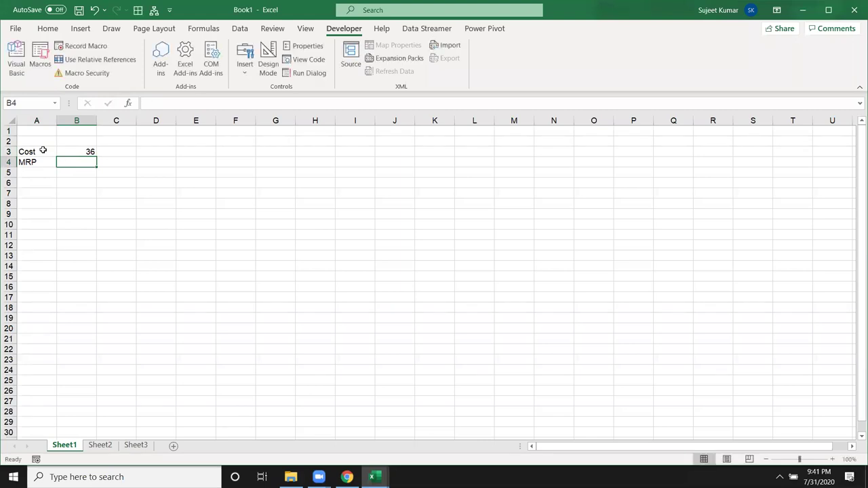
click(48, 28)
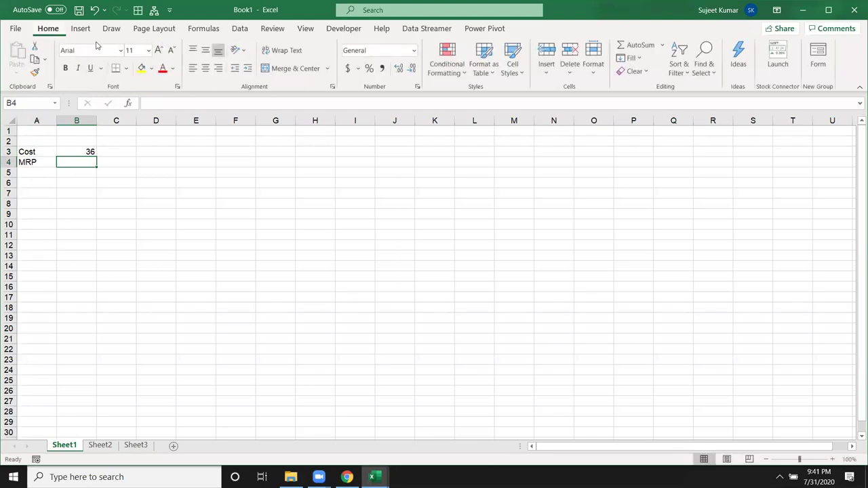
click(141, 68)
Enter the 5% markup of B3 in C5 and subtotal =B3+C5 (37.8) in C6.
click(130, 173)
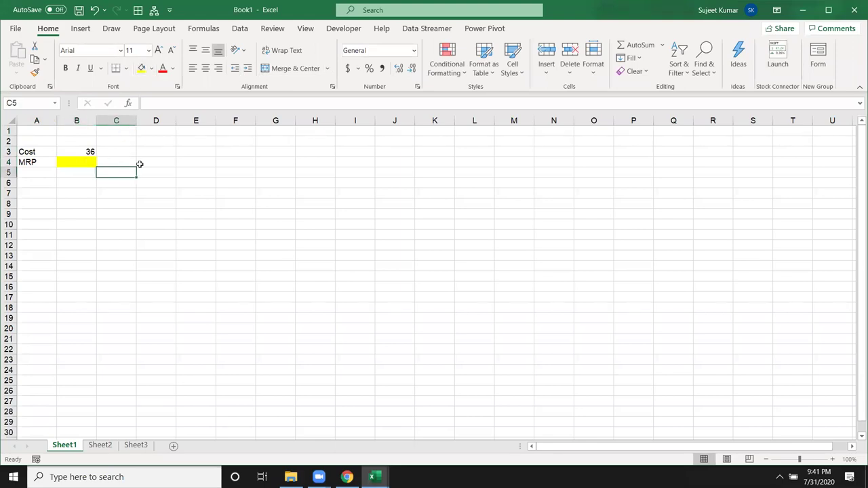
text(=)
key(Escape)
text(5)
key(Escape)
text(=)
click(49, 149)
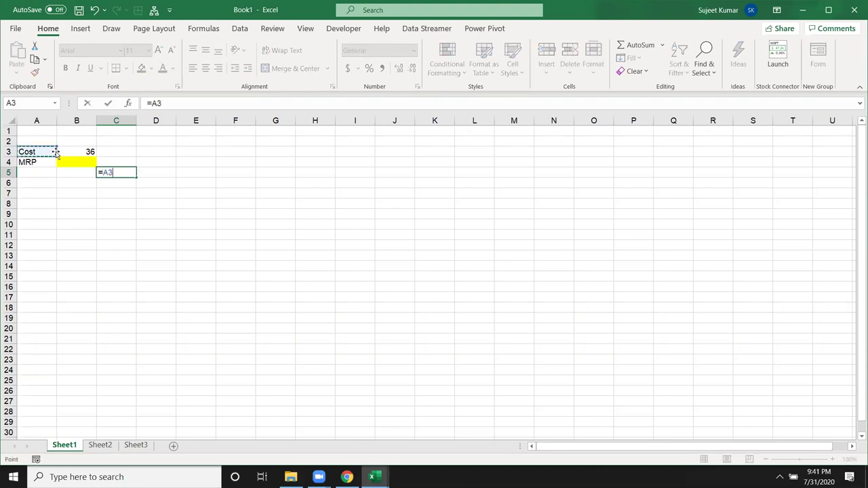
click(85, 154)
text(*5%)
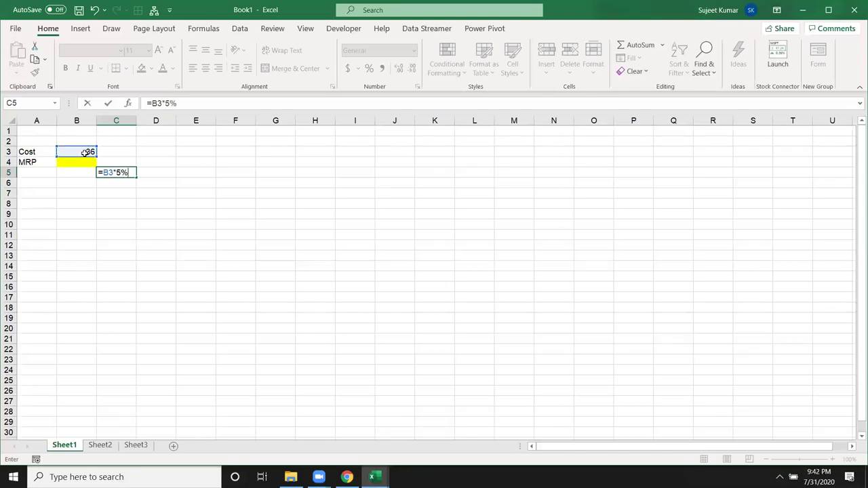
key(Return)
text(=)
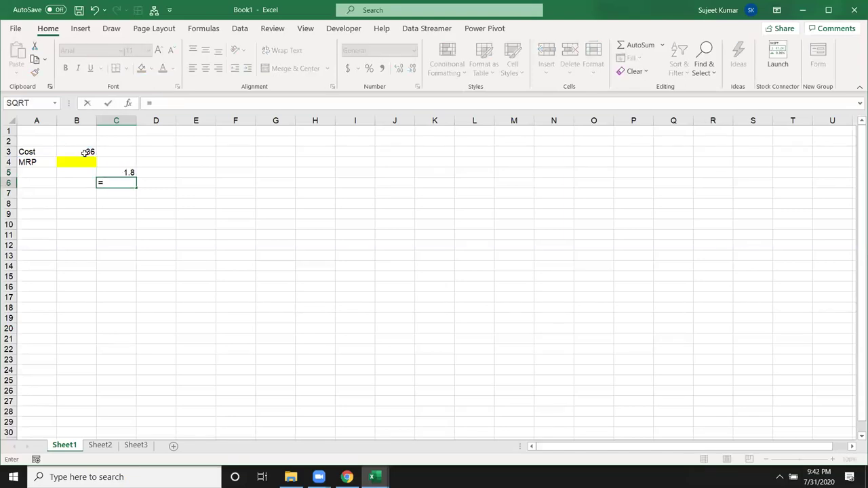
key(Up)
key(Up)
key(Up)
key(Left)
text(+)
key(Up)
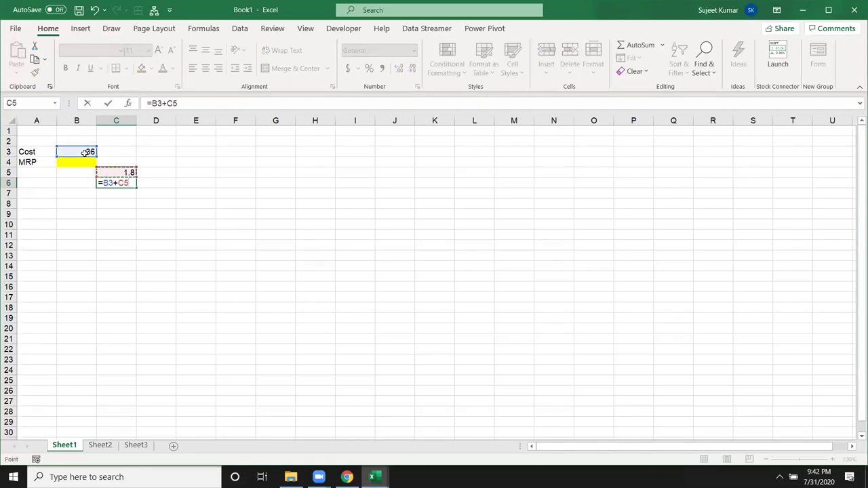
key(Return)
Add the 10% markup =C6*10% in D5 and subtotal =C6+D5 (41.58) in D6.
key(Up)
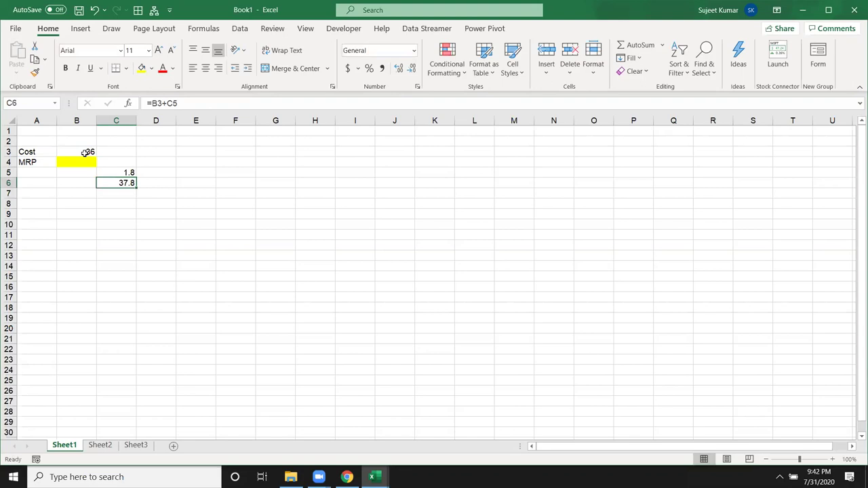
key(Right)
key(Up)
text(=)
key(Down)
key(Left)
text(*10%)
key(Return)
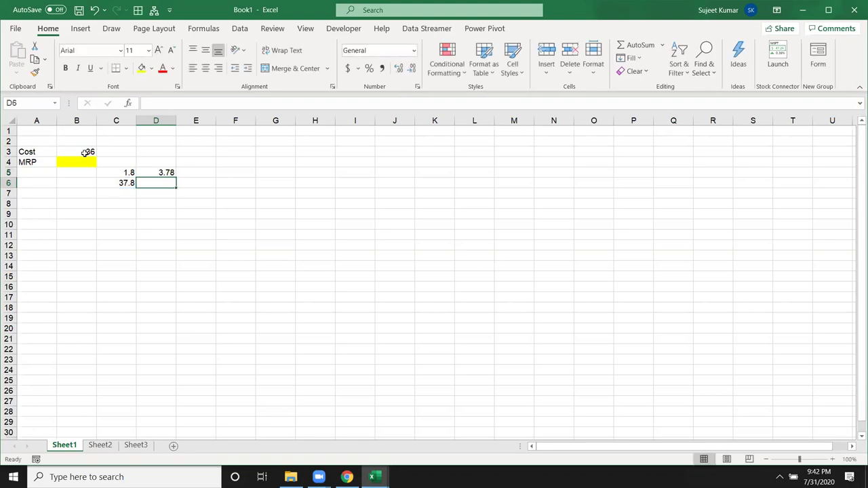
text(=)
key(Left)
text(+)
key(Up)
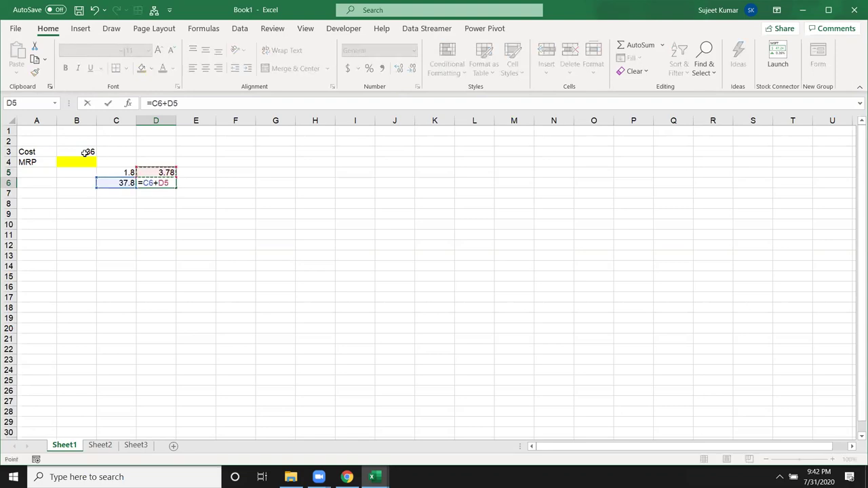
key(Return)
Add the 15% markup =D6*15% in E5 and subtotal =D6+E5 (47.817) in E6.
key(Up)
key(Right)
key(Up)
text(=)
key(Down)
key(Left)
text(*15)
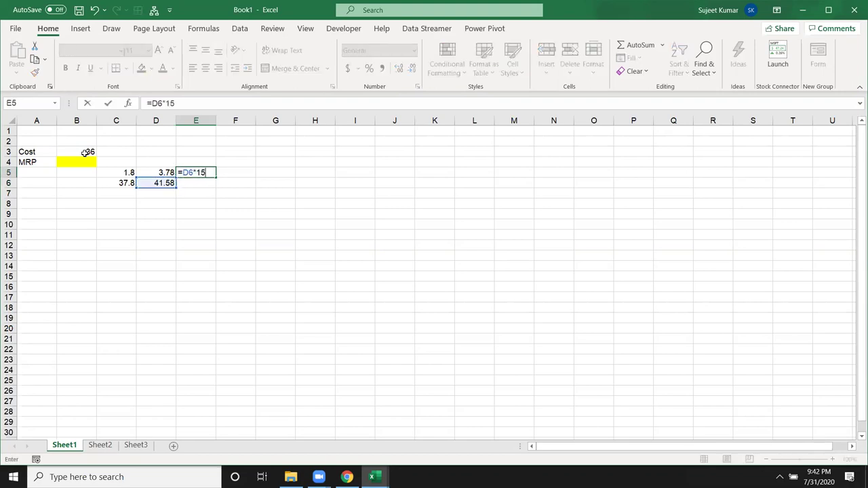
text(%)
key(Return)
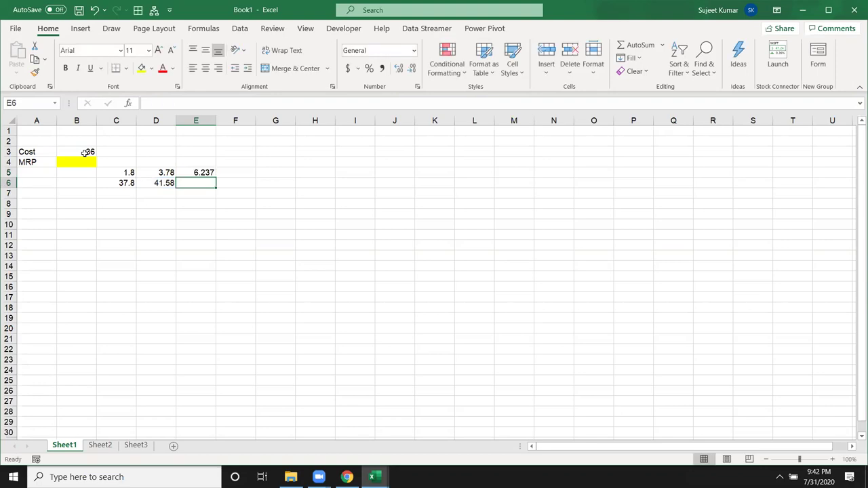
text(=)
key(Left)
text(+)
key(Up)
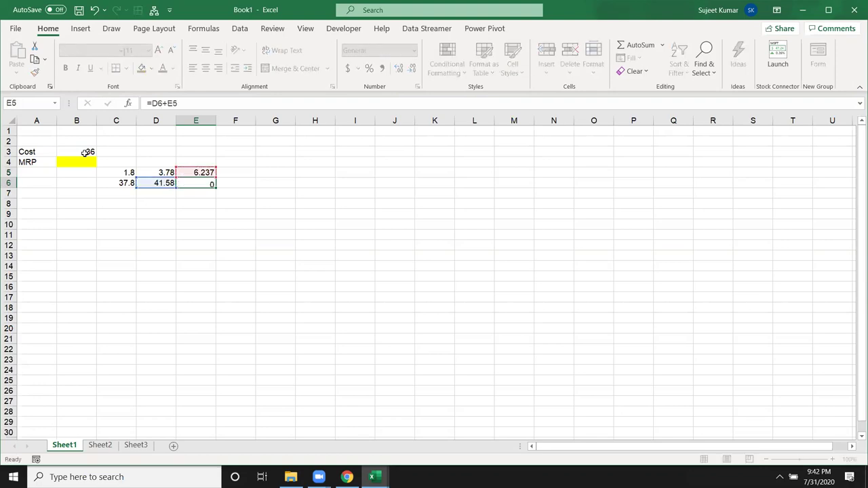
key(Return)
Add the 20% markup in F5 and final total 57.3804 in F6, then select C5:F6.
key(Up)
key(Right)
key(Up)
text(=)
key(Down)
key(Left)
text(*20%)
key(Return)
text(=)
key(Left)
text(+)
key(Up)
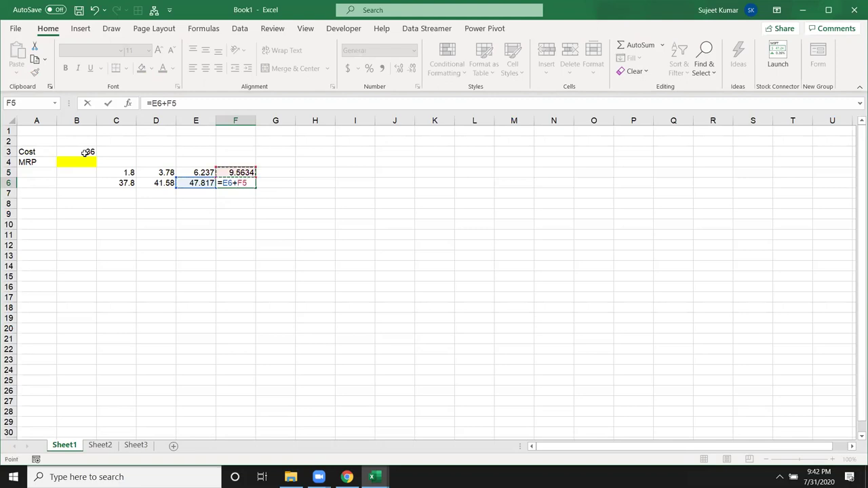
key(ctrl+Return)
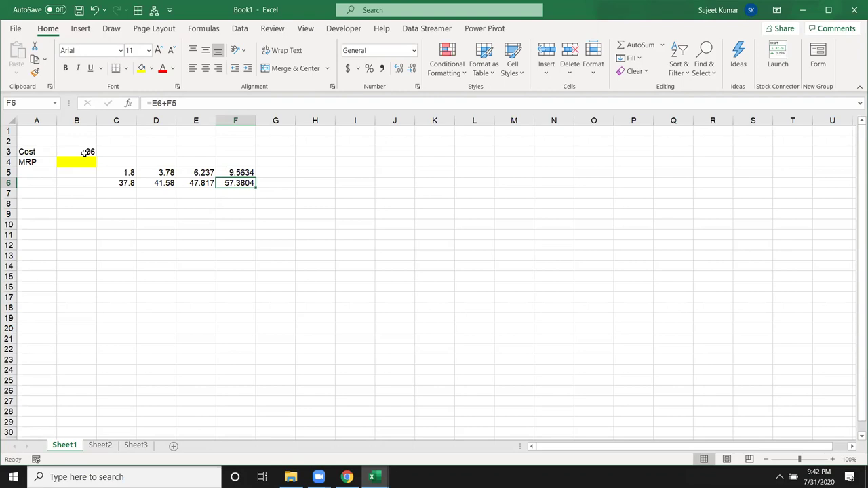
mouse_move(110, 172)
mouse_down()
mouse_move(230, 193)
mouse_move(229, 183)
mouse_up()
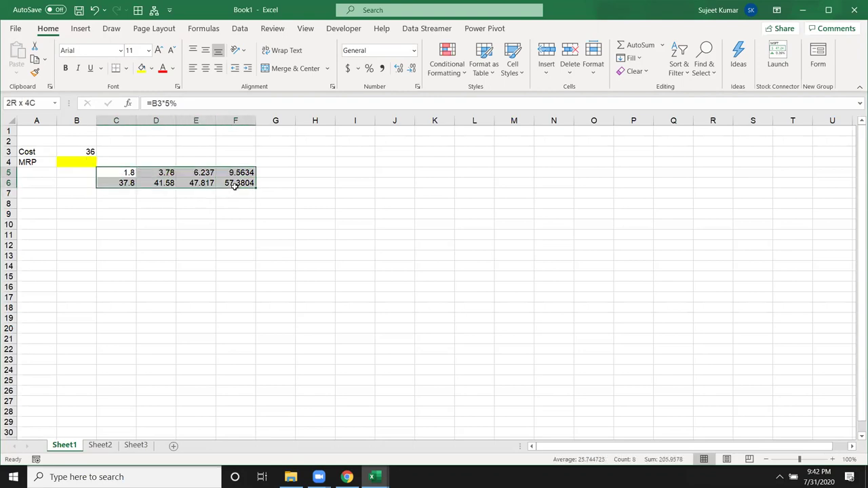
Select cell B4 and open the VBA editor with the RR macro from the Developer tab.
click(91, 161)
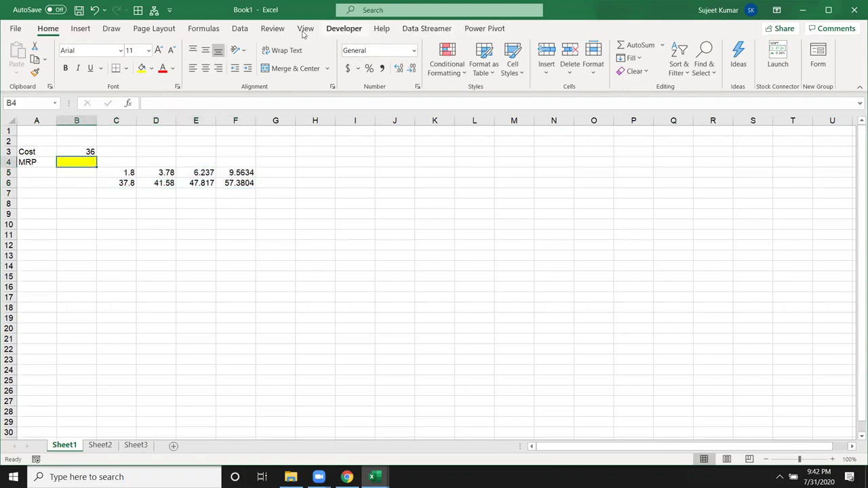
click(344, 28)
click(15, 61)
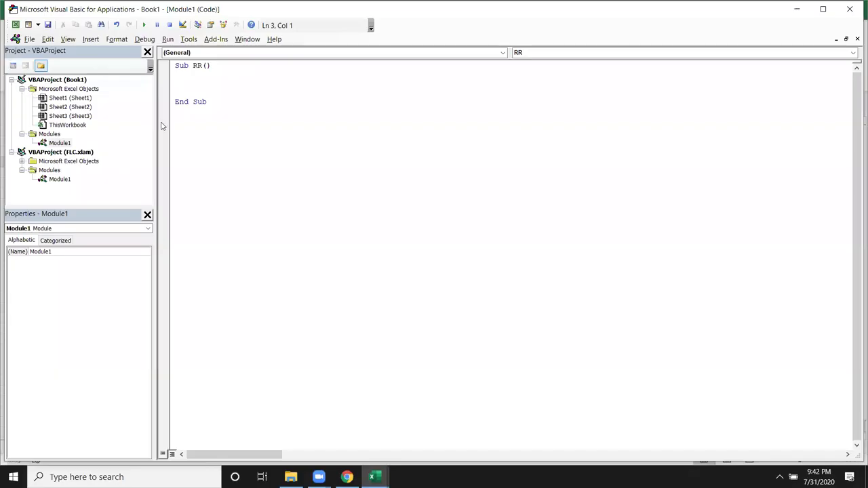
In Sub RR, add the line c = Range("b3").Value to read the cost cell B3.
key(Return)
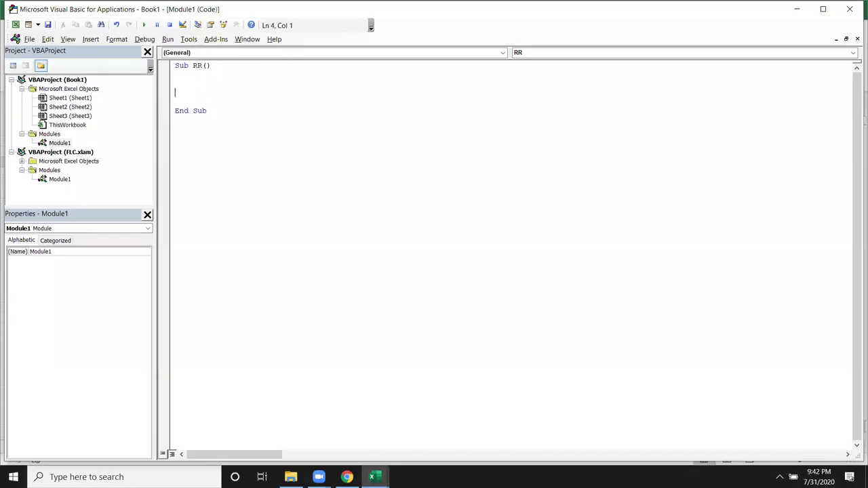
text(c=)
key(BackSpace)
text(=range()
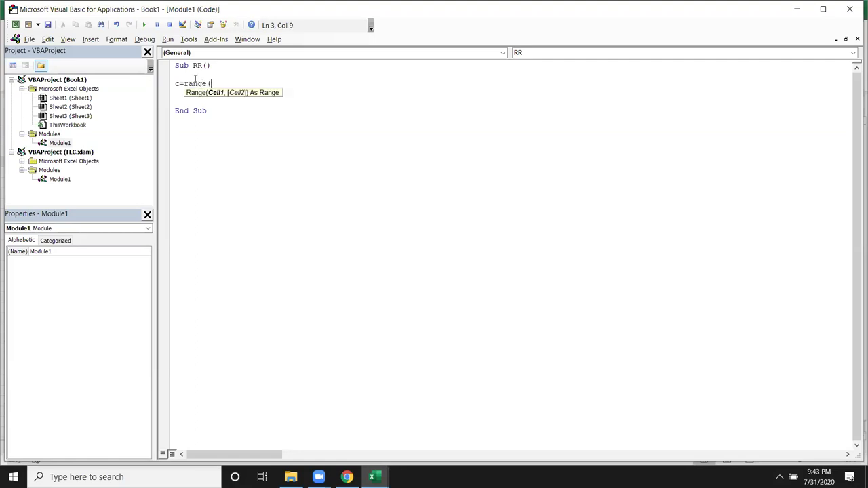
key(alt+F11)
click(87, 155)
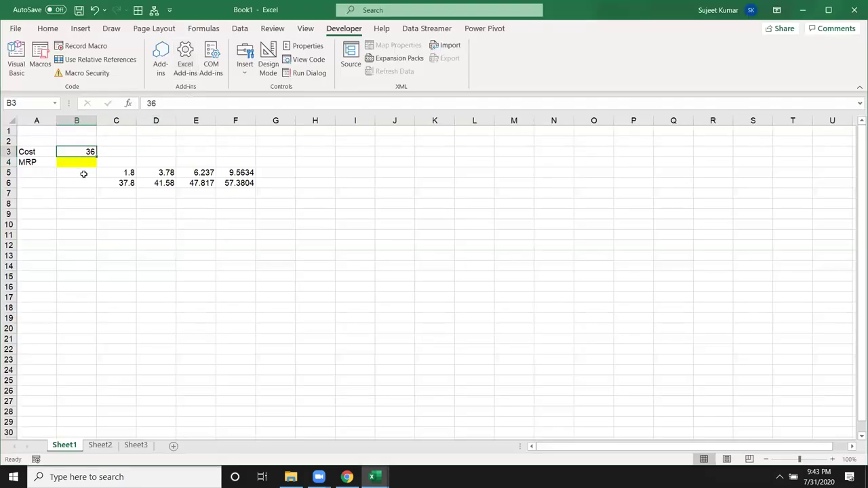
key(alt+F11)
text("b3"))
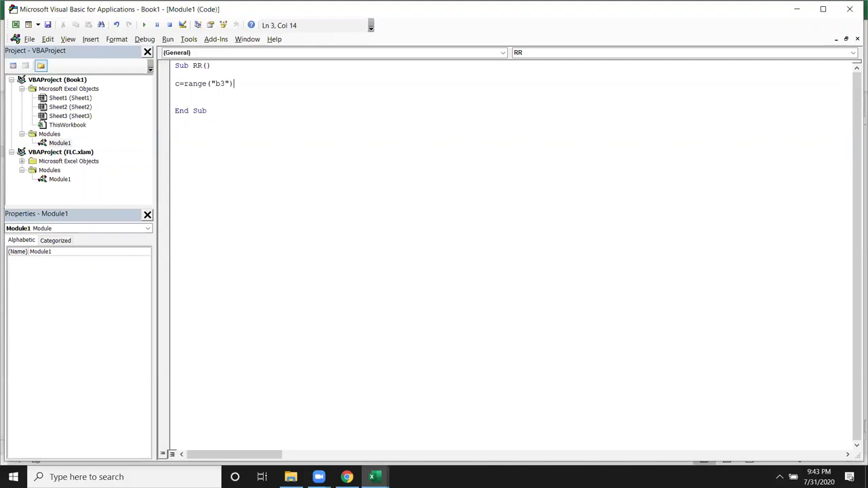
text(.v)
key(Tab)
key(Return)
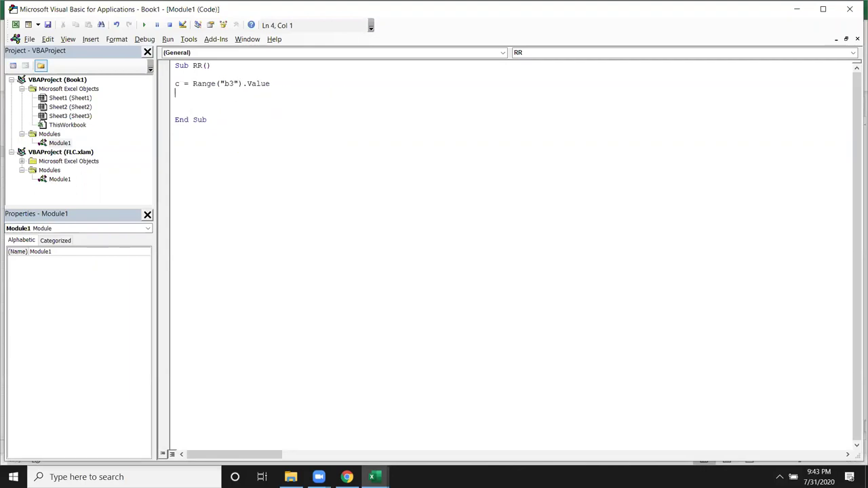
key(alt+F11)
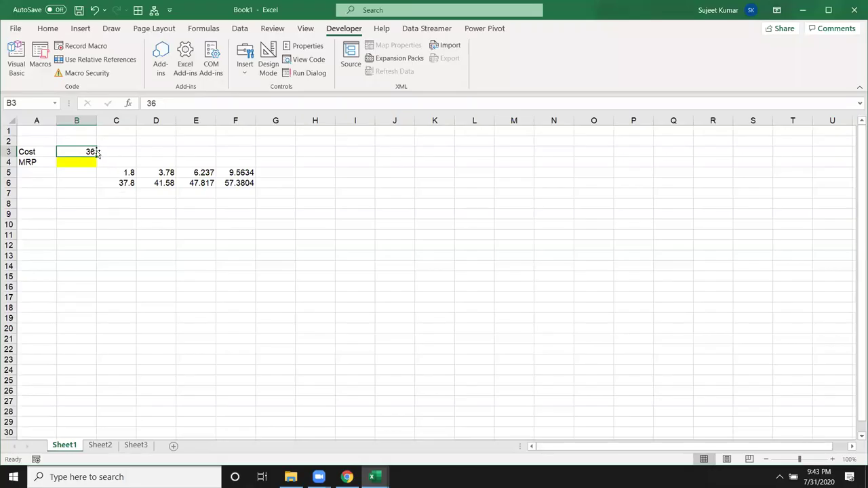
key(alt+F11)
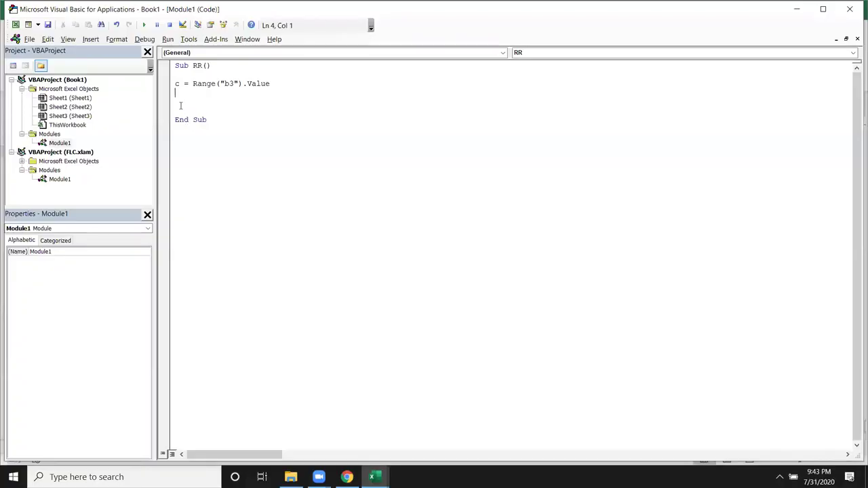
Add the lines m = c and m = (m * 0.05) + m for a 5% markup.
key(Return)
key(Up)
text(m = c)
key(Return)
key(Return)
text(m=)
text(m *)
text(05.)
key(BackSpace)
key(BackSpace)
text(.05)
key(Left)
key(Left)
key(Left)
key(Left)
key(Left)
key(Left)
key(Left)
text(()
click(212, 111)
text() + m)
key(Return)
Copy the 5% markup line and paste it in three more times.
key(shift+Down)
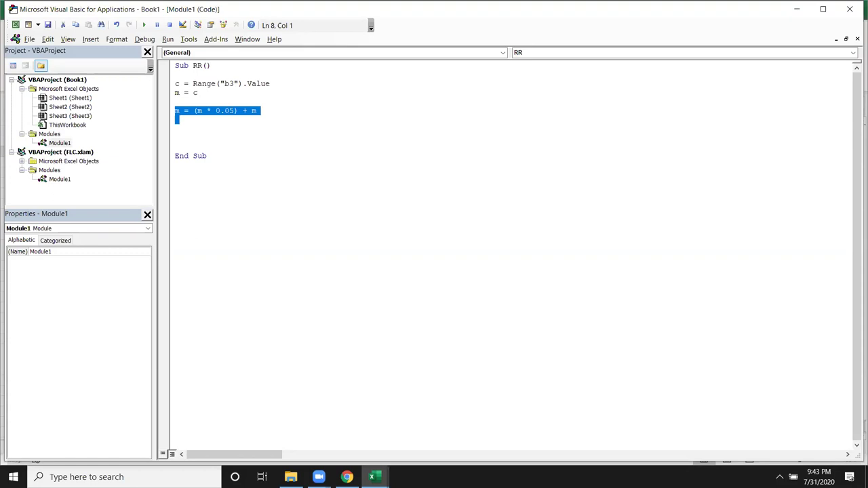
key(ctrl+c)
click(174, 165)
key(Up)
key(Up)
key(Up)
key(Down)
key(Down)
key(Down)
key(Down)
key(Down)
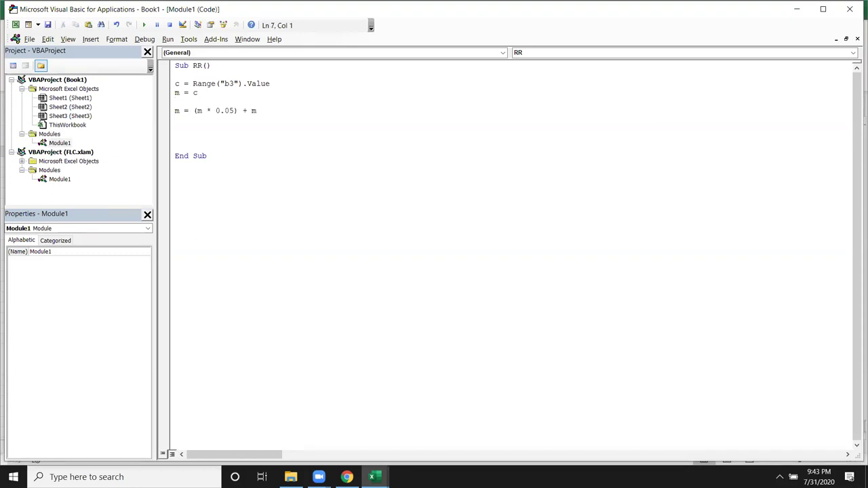
key(ctrl+v)
key(ctrl+v)
key(ctrl+v)
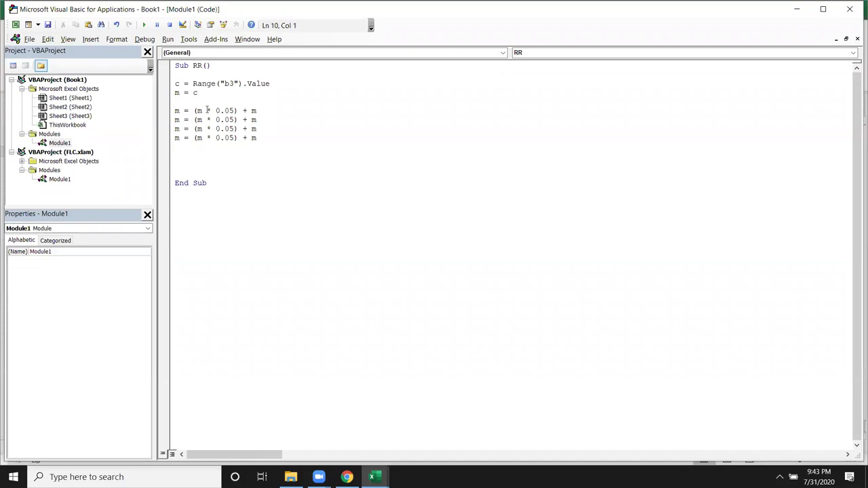
Change the second, third and fourth markup rates to 0.1, 0.15 and 0.2.
click(224, 119)
key(Delete)
text(1)
key(Delete)
click(229, 129)
key(BackSpace)
text(1)
click(229, 138)
key(BackSpace)
text(2)
click(175, 147)
click(235, 138)
key(BackSpace)
key(Down)
key(Down)
Add the line Range("B4").Value = m to write the result to B4.
key(alt+F11)
click(83, 164)
key(alt+F11)
text(range("B4")
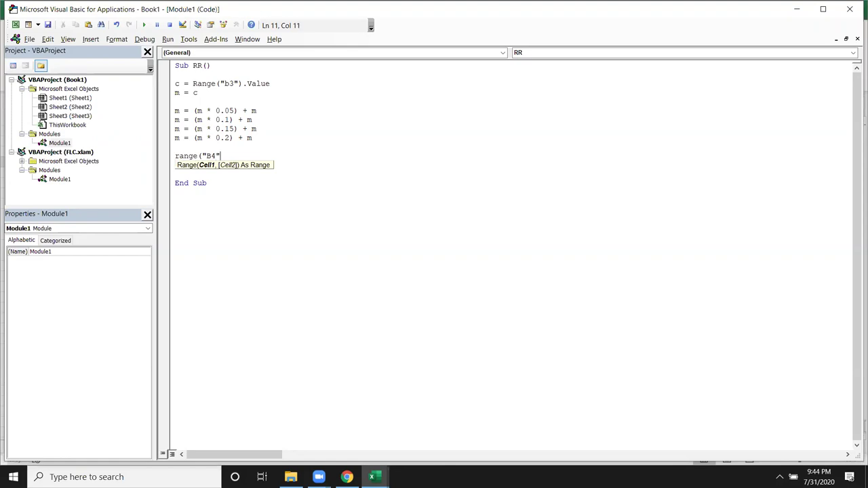
text().v)
key(Tab)
text(=m)
key(Return)
Run the RR macro and view the MRP 57.3804 in cell B4.
click(237, 129)
click(144, 25)
key(alt+F11)
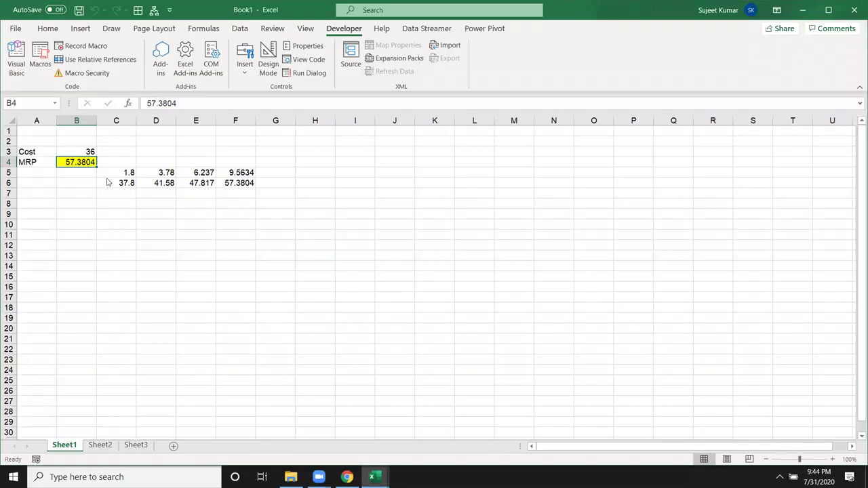
key(alt+F11)
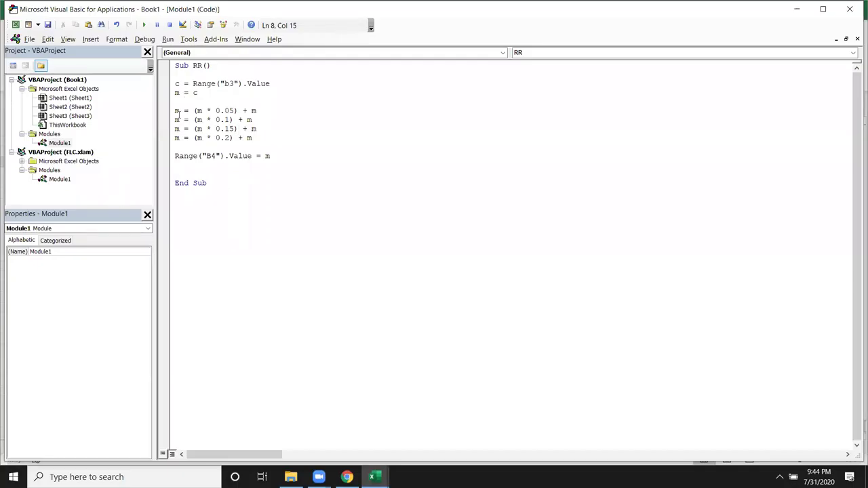
drag(238, 83, 270, 83)
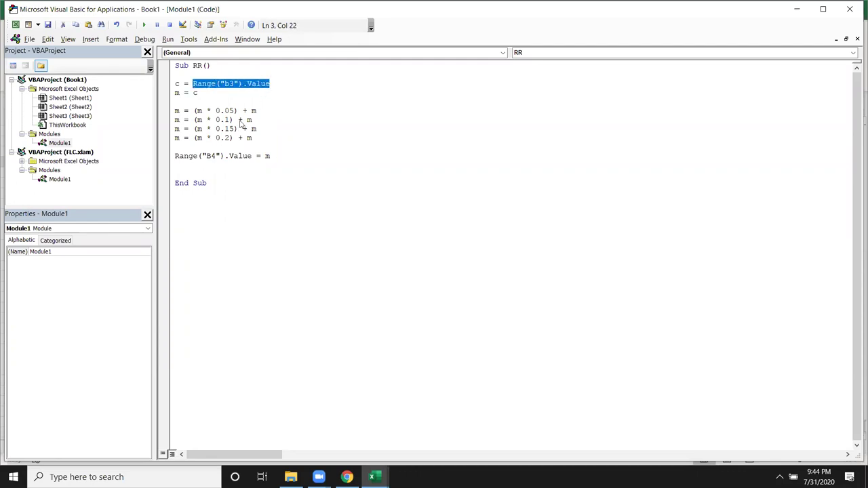
key(alt+F11)
drag(126, 172, 241, 178)
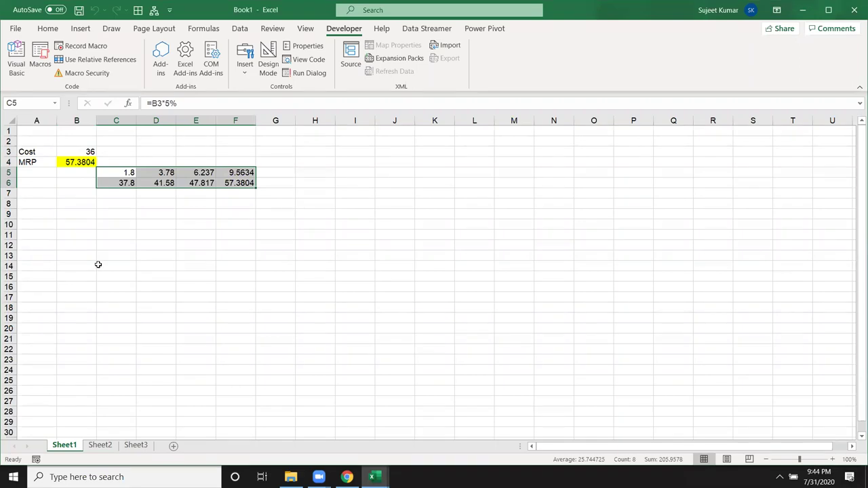
key(alt+F11)
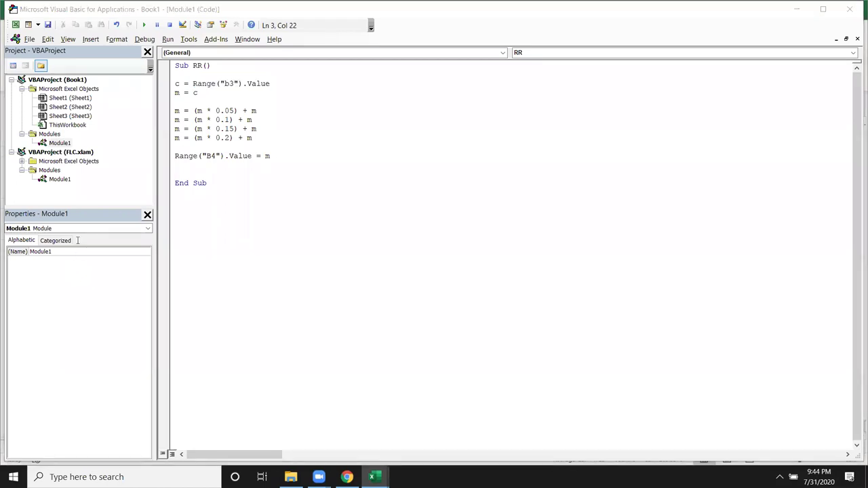
key(alt+F11)
click(278, 163)
click(275, 245)
click(262, 309)
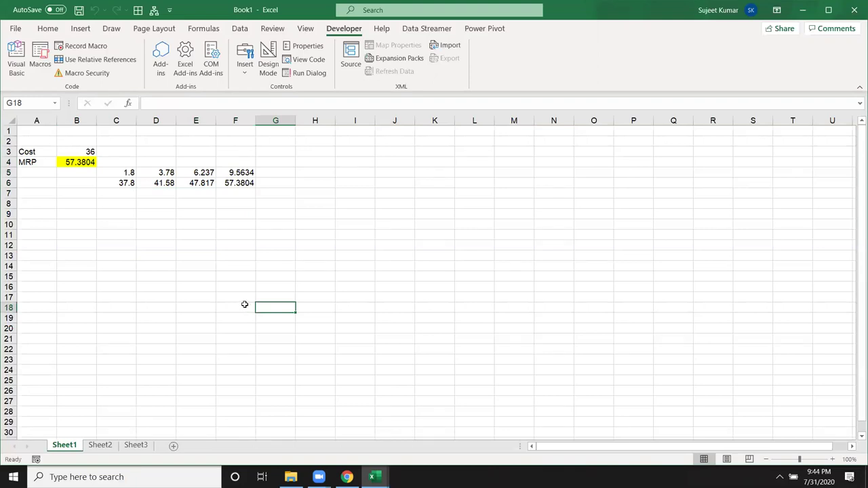
key(alt+F11)
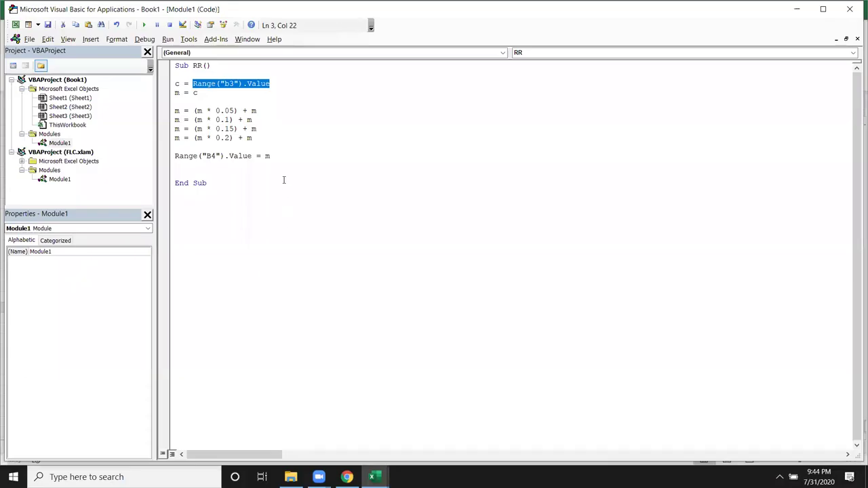
drag(283, 183, 181, 124)
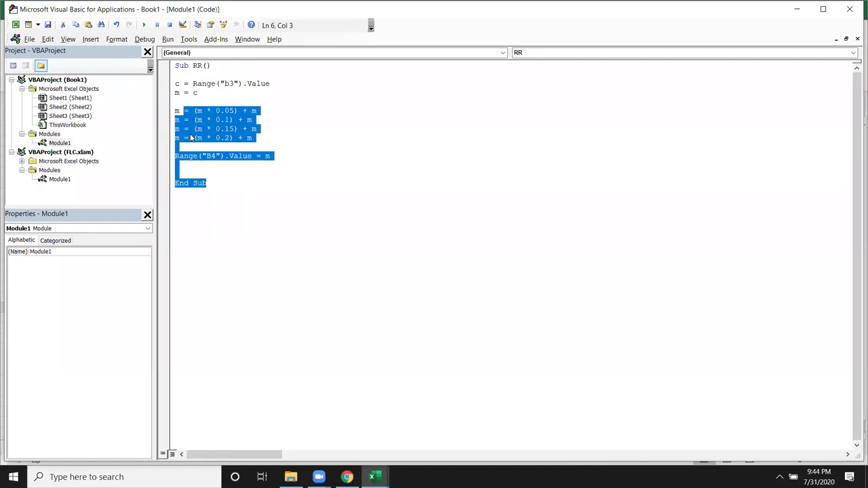
click(196, 165)
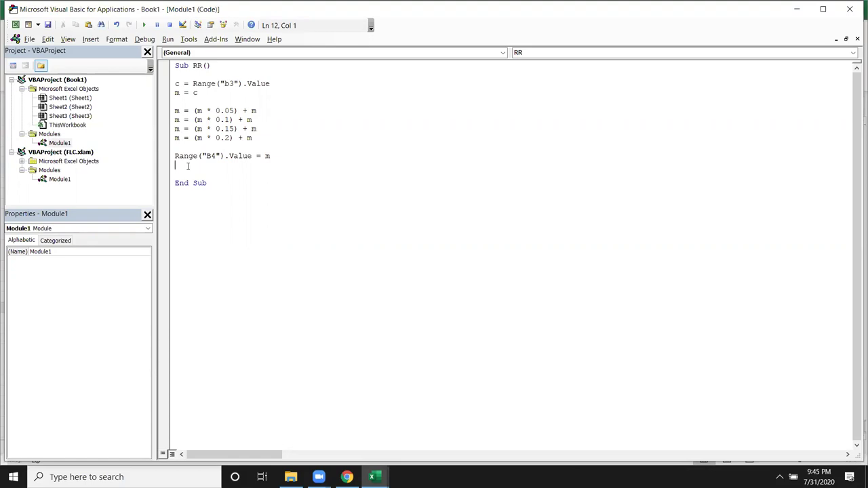
mouse_move(258, 111)
mouse_down()
mouse_move(190, 113)
mouse_move(193, 118)
mouse_up()
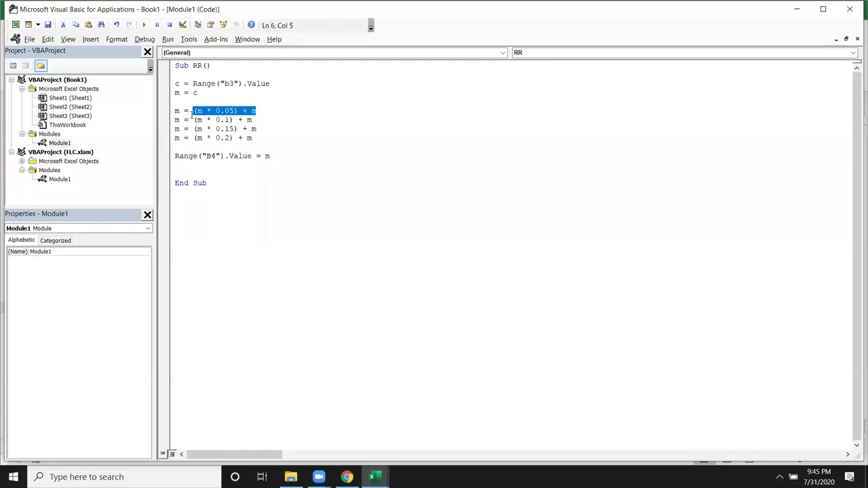
click(175, 109)
double_click(176, 110)
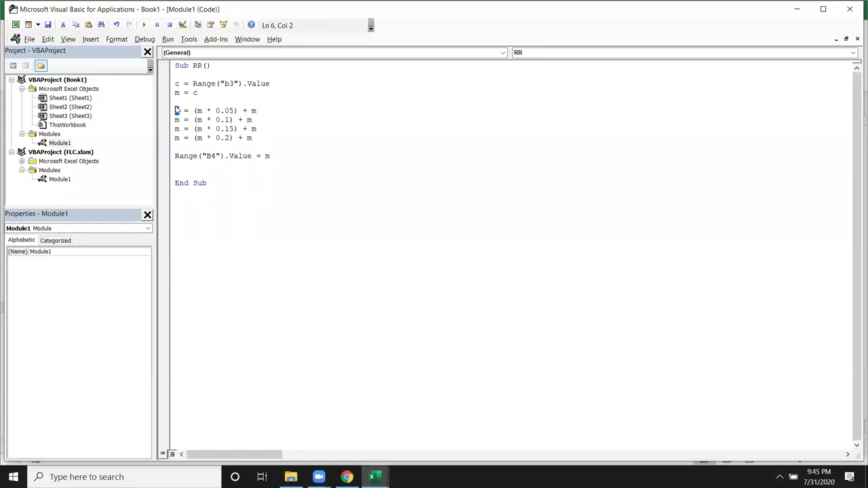
click(176, 110)
double_click(175, 110)
mouse_move(176, 68)
mouse_down()
mouse_move(207, 189)
mouse_move(174, 183)
mouse_up()
click(208, 189)
click(175, 192)
mouse_move(274, 156)
mouse_down()
mouse_move(183, 156)
mouse_move(160, 90)
mouse_up()
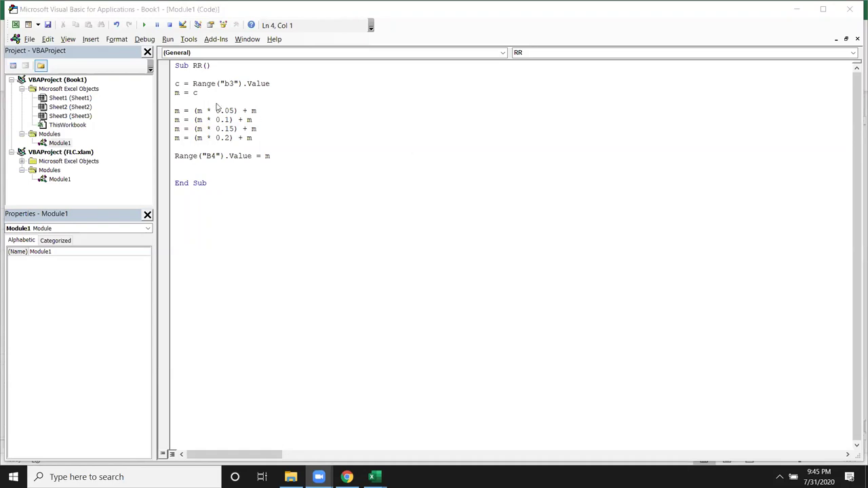
click(192, 84)
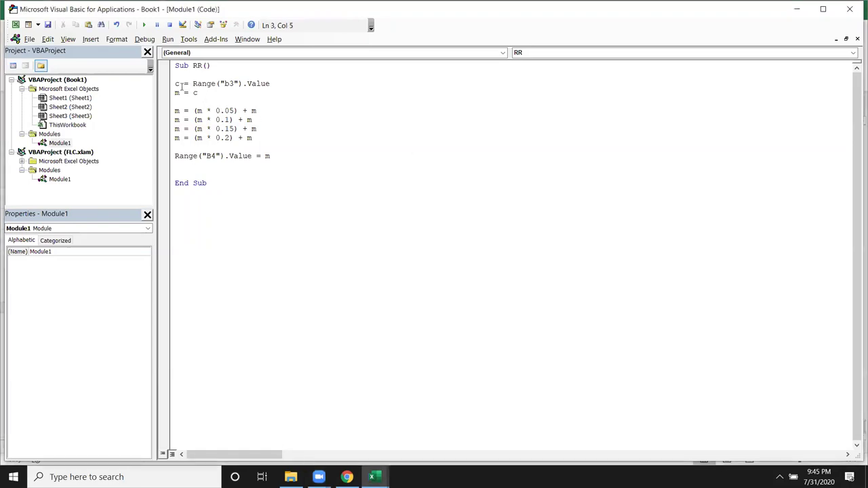
click(258, 167)
drag(258, 167, 169, 91)
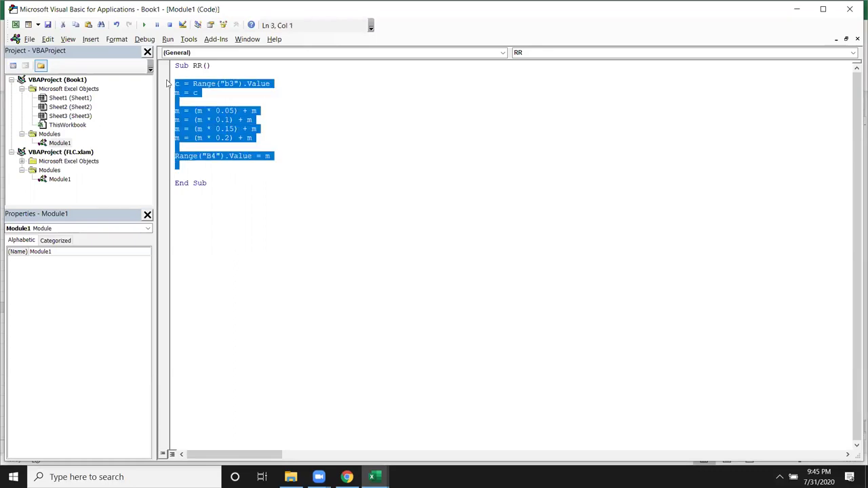
click(178, 84)
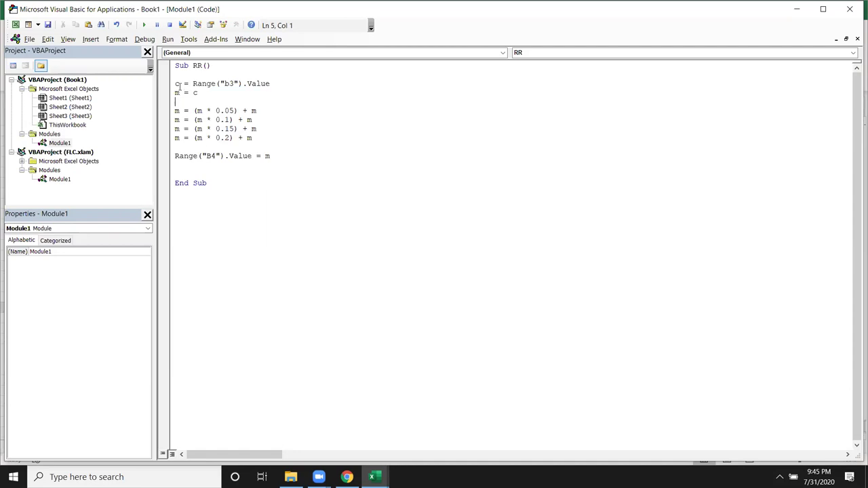
drag(192, 83, 269, 84)
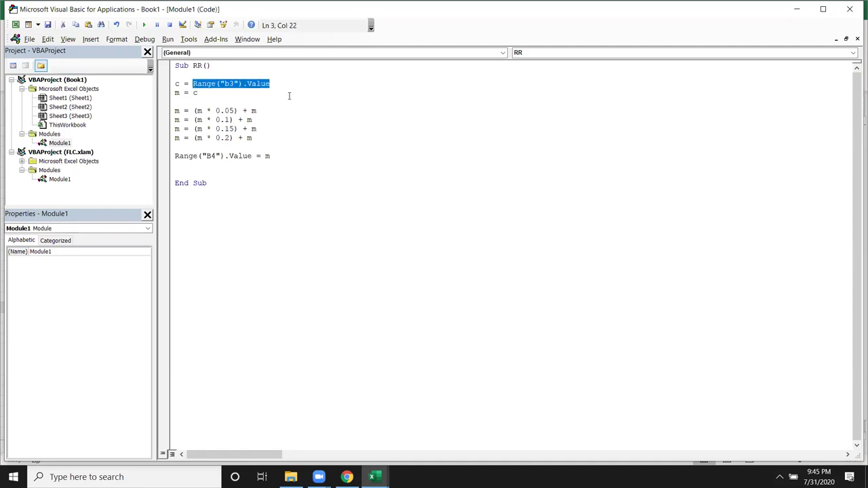
click(265, 97)
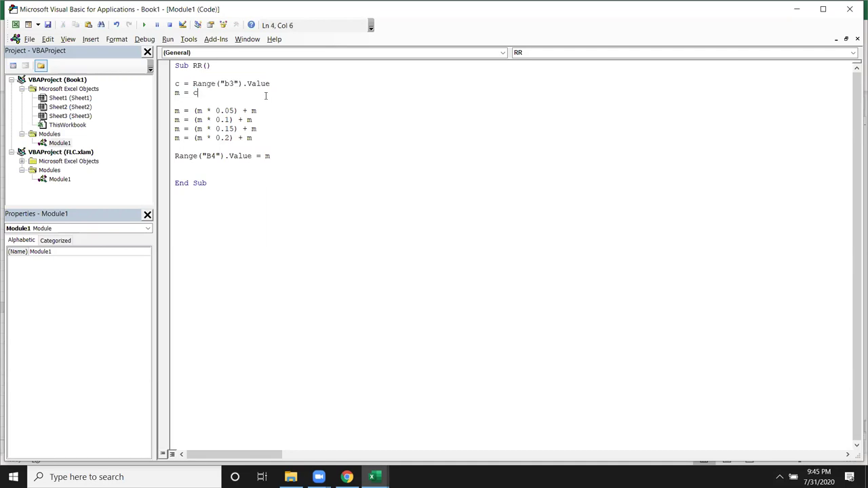
key(alt+Tab)
key(alt+Tab)
click(91, 152)
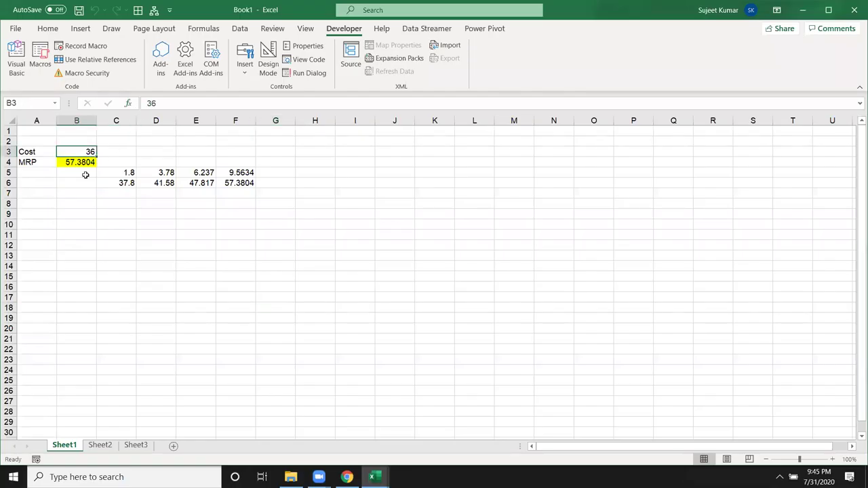
key(alt+Tab)
key(alt+Tab)
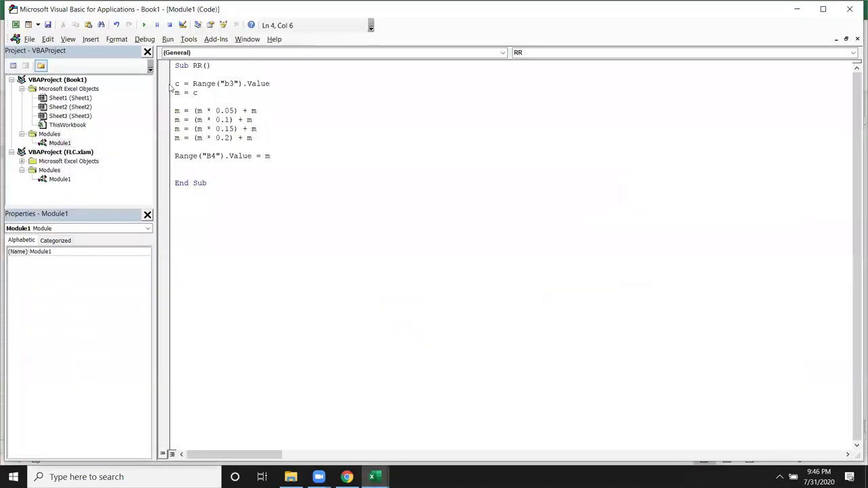
Try renaming the variable c on line 3 to 'alice', then undo it.
double_click(176, 83)
text(alice)
key(ctrl+z)
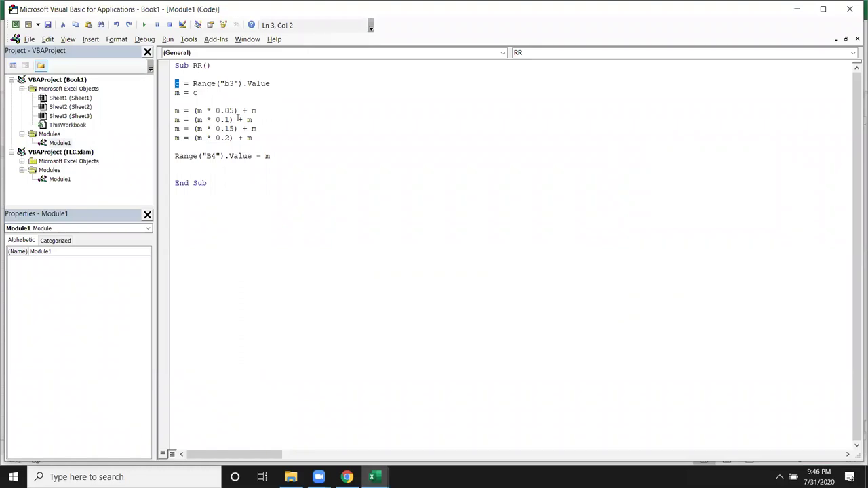
click(235, 138)
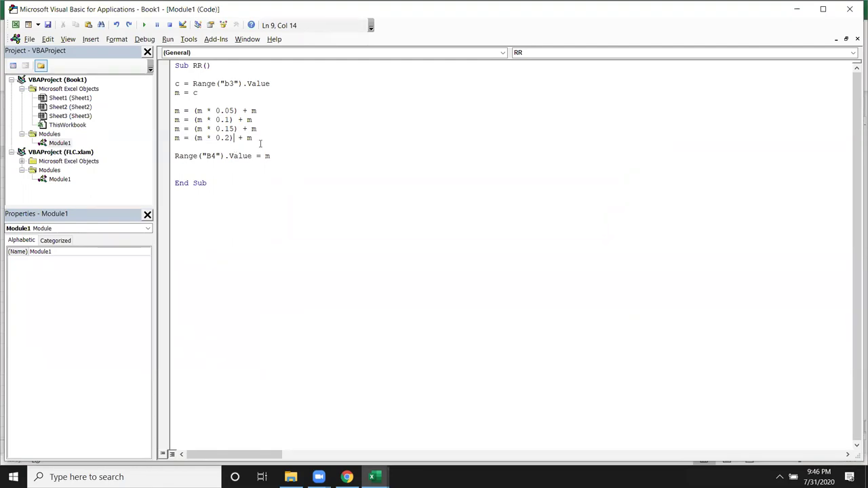
Change line 3 so the B3 value goes straight into m instead of c.
click(190, 84)
key(shift+Down)
key(shift+Up)
key(shift+End)
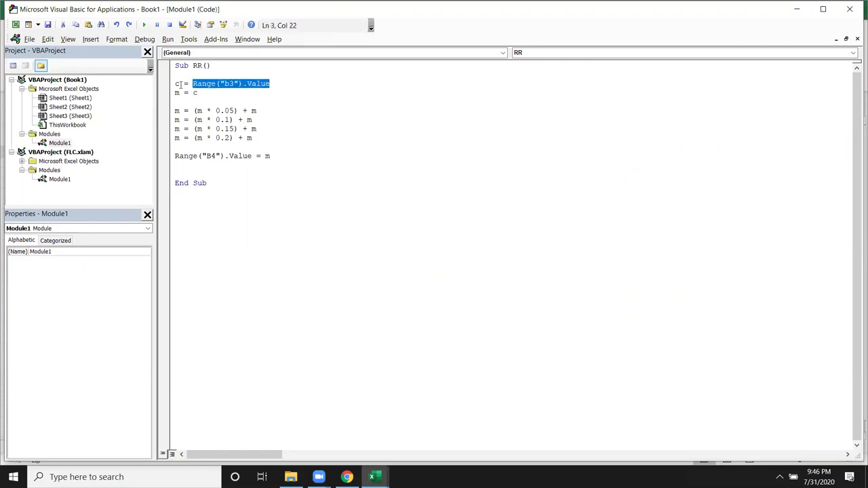
click(180, 83)
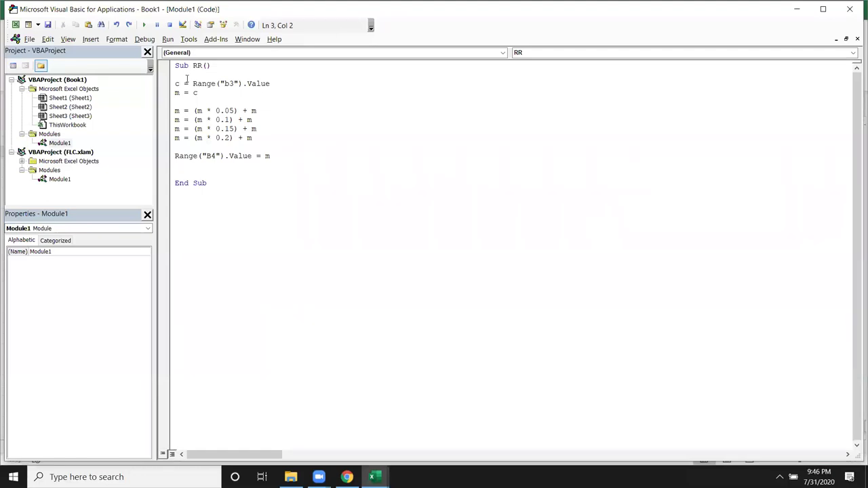
click(225, 84)
drag(186, 83, 169, 85)
click(248, 119)
click(192, 92)
drag(193, 92, 226, 95)
mouse_move(184, 92)
mouse_down()
mouse_move(174, 83)
mouse_move(166, 93)
mouse_up()
text(m)
Delete the redundant m = c line.
click(205, 99)
key(BackSpace)
click(175, 102)
click(197, 137)
click(179, 110)
Highlight the 5%, 10% and 20% markup lines and the m written to B4 to explain them.
drag(193, 110, 258, 112)
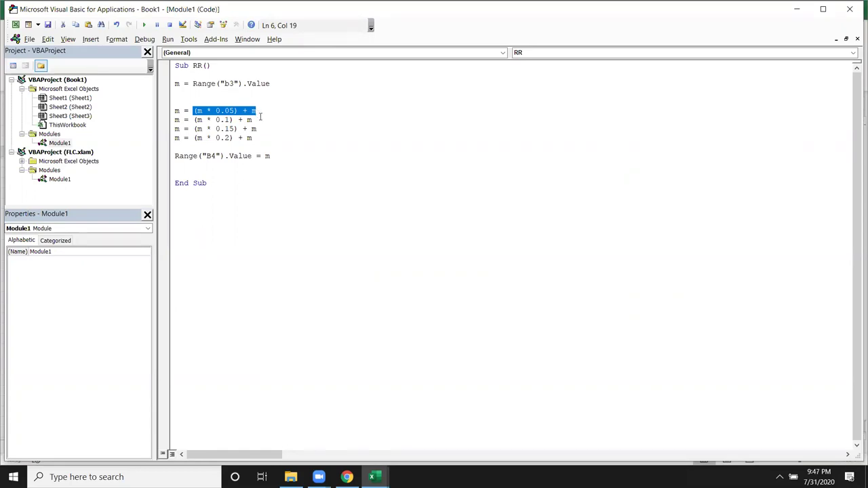
click(244, 114)
click(242, 129)
drag(174, 120, 181, 125)
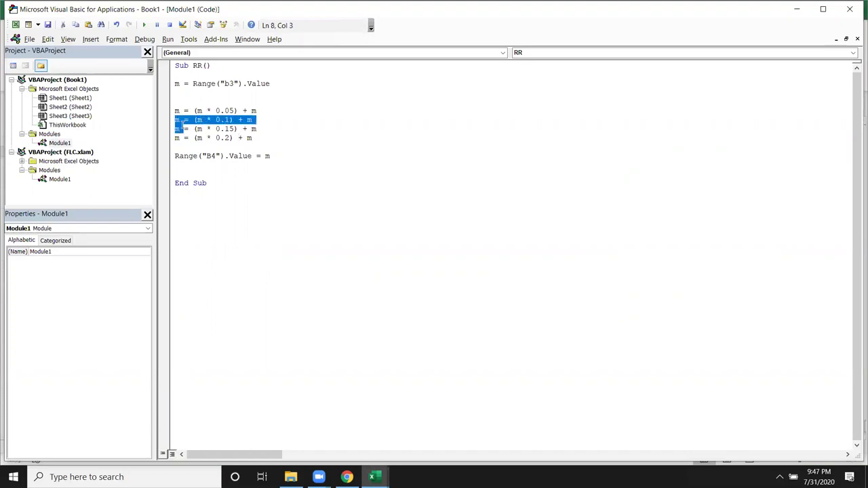
click(178, 128)
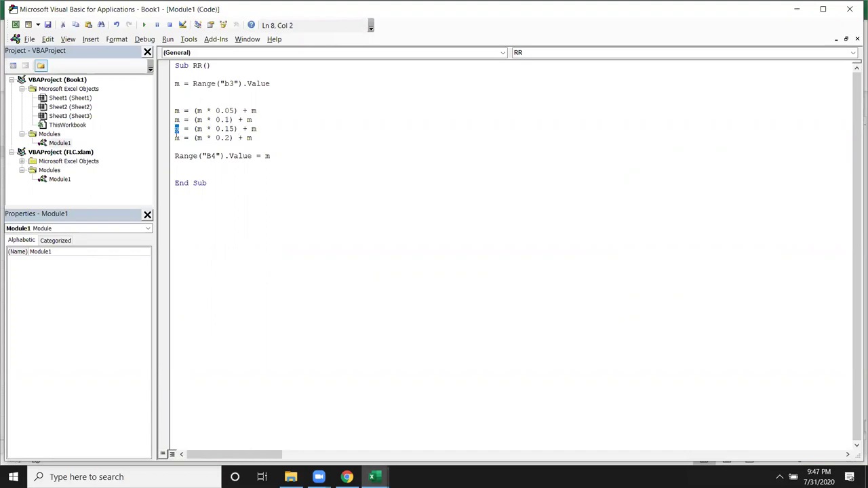
click(173, 139)
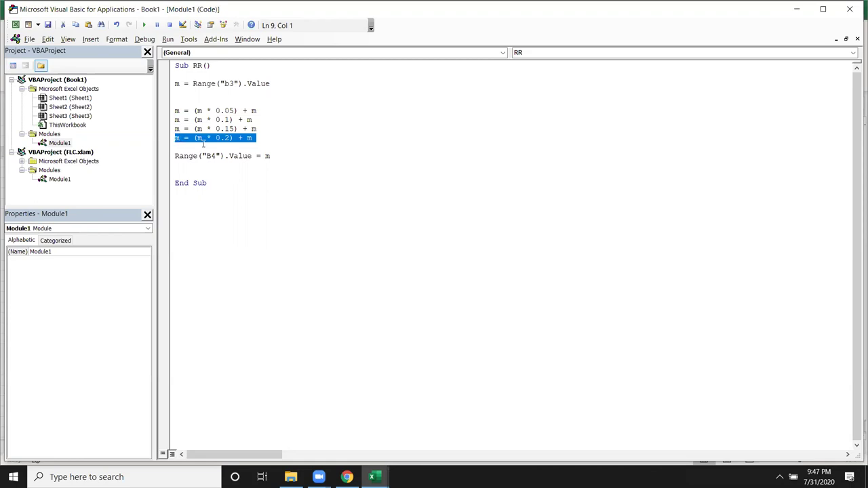
click(290, 163)
double_click(284, 160)
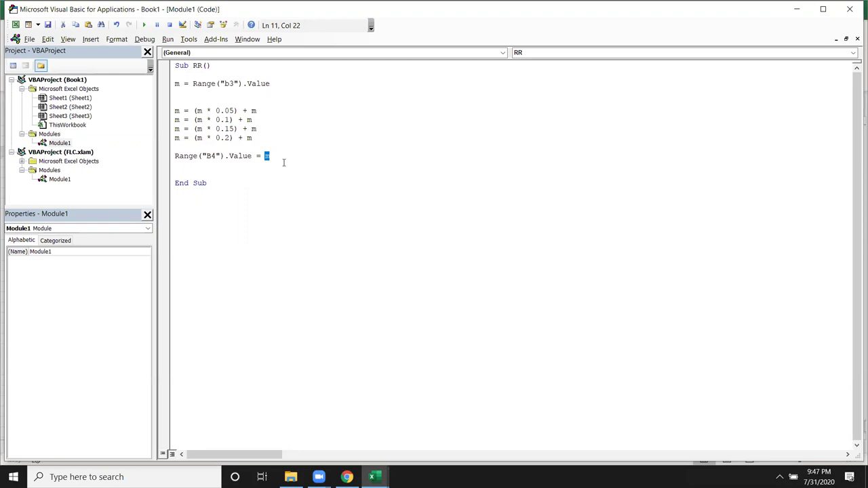
Below the RR macro's End Sub, type sub rrr() to start a new procedure.
click(234, 218)
key(Return)
text(sub rrr())
Complete the Sub rrr() header and walk through the RR macro lines down to the 20% markup.
key(Return)
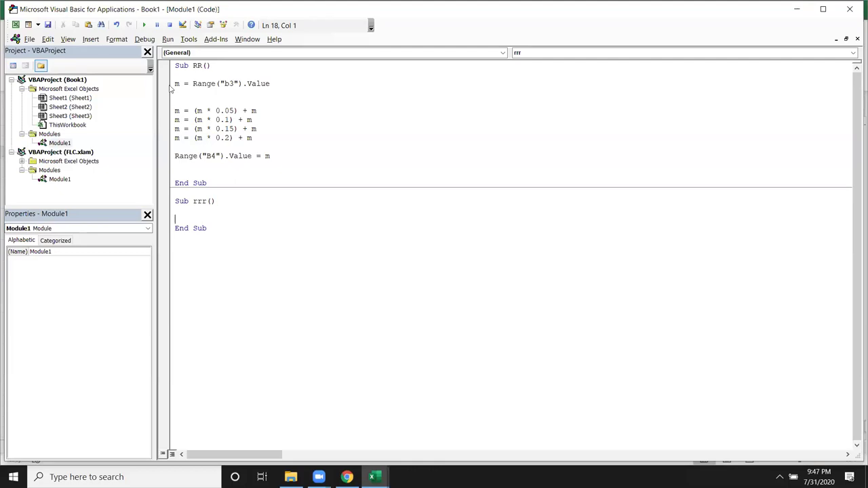
click(171, 84)
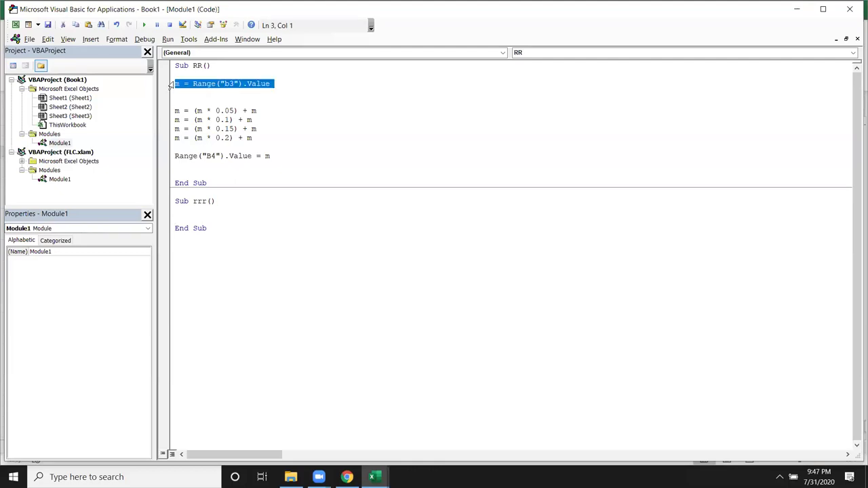
key(Down)
key(Down)
key(shift+Down)
key(Right)
key(shift+Down)
key(Down)
key(shift+Down)
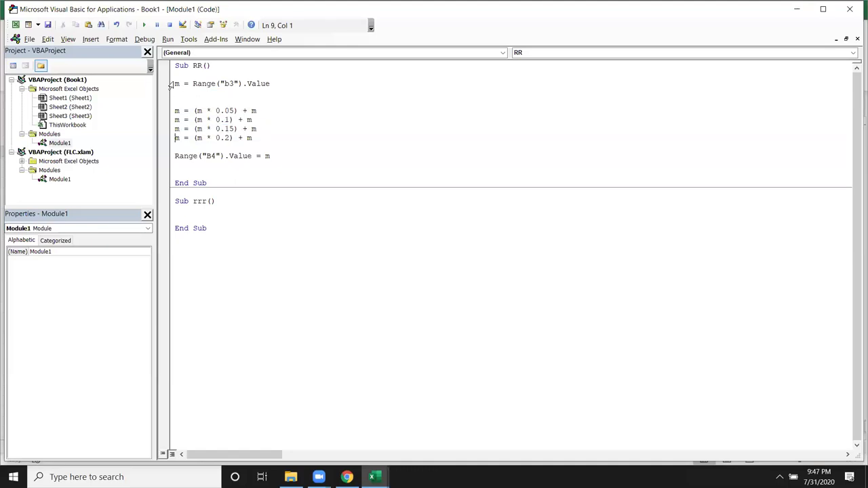
key(Down)
key(shift+Up)
key(Down)
key(Down)
key(Down)
key(Down)
Add trial lines a = 20 and a = 40 inside Sub rrr.
key(Return)
text(a = 20)
key(Return)
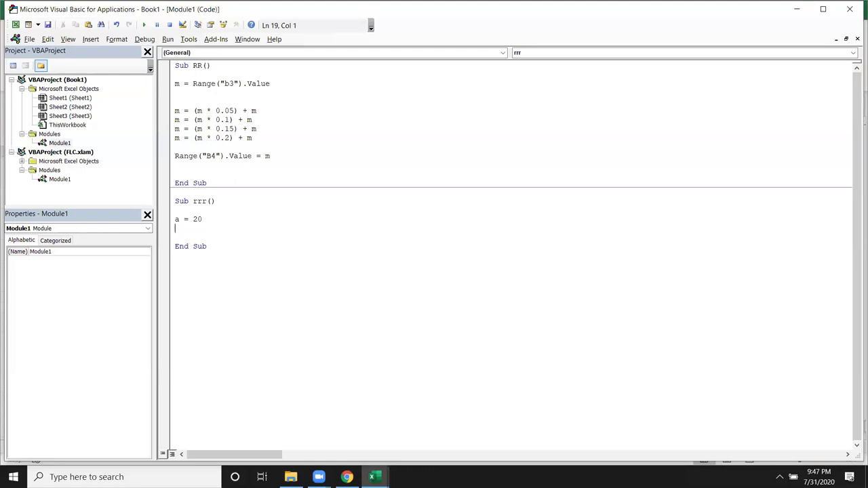
text(a = 40)
key(Return)
click(175, 219)
key(shift+Down)
click(175, 228)
key(shift+Down)
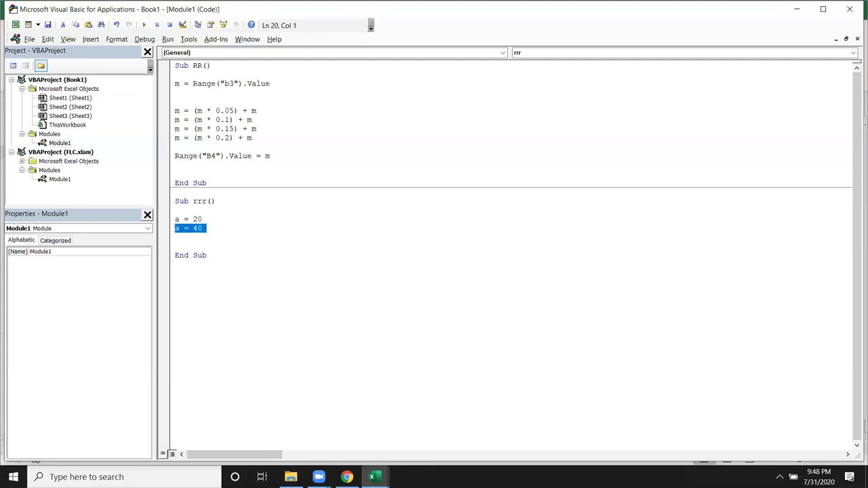
On the worksheet, enter 20 in cell I4, then overwrite it with 40.
key(alt+F11)
click(351, 165)
text(20)
key(Return)
click(362, 163)
text(40)
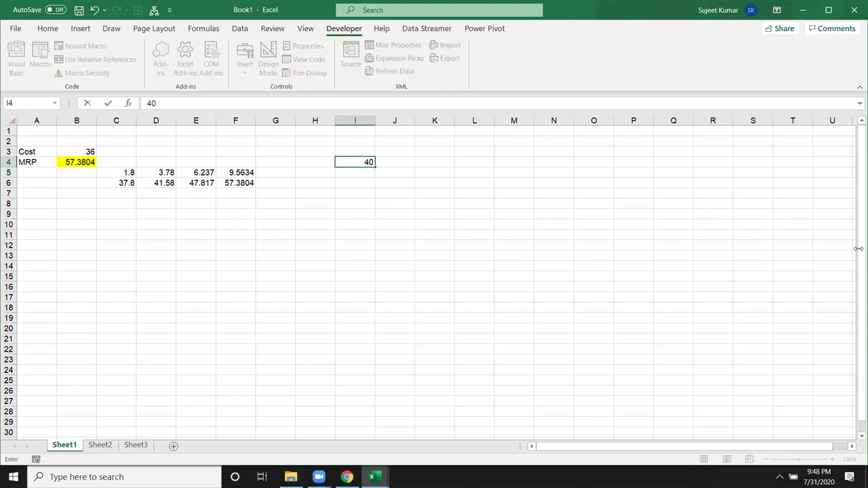
key(Return)
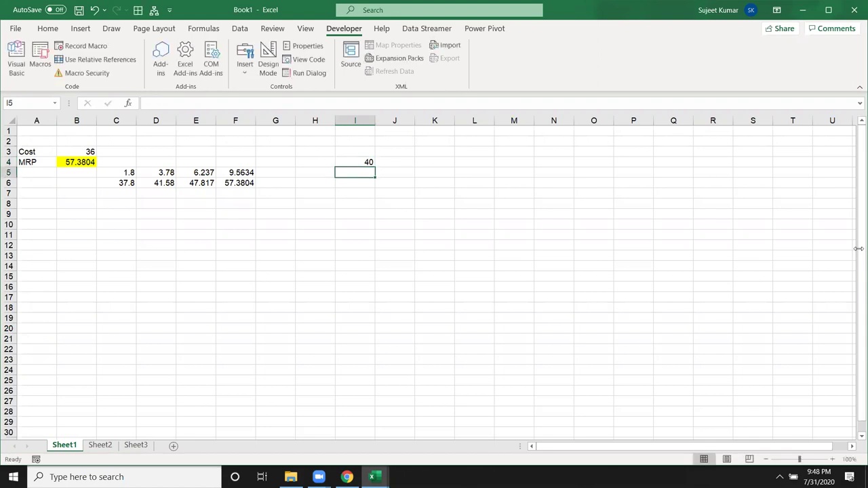
key(Up)
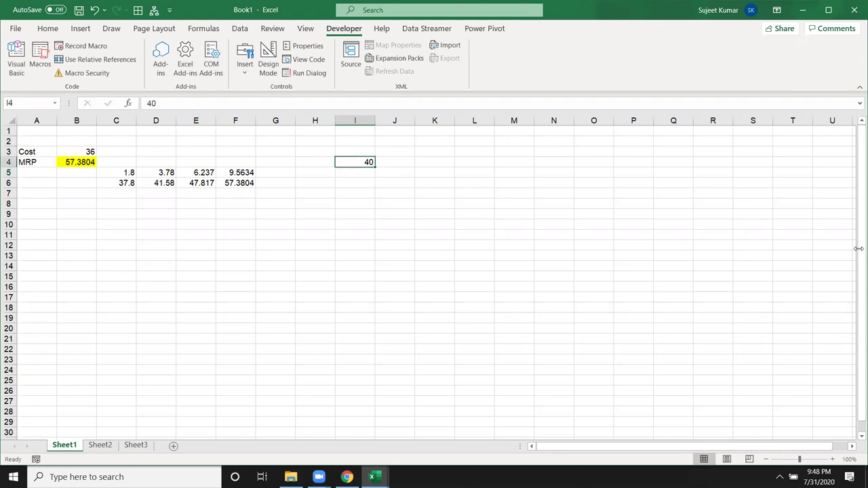
Back in Module1, select the a = 20 and a = 40 lines in Sub rrr.
key(alt+F11)
key(Up)
key(shift+Down)
key(Down)
key(shift+Down)
key(Up)
key(Up)
key(shift+Down)
key(shift+Down)
Delete the a = 20 and a = 40 lines and the rrr procedure from Module1.
key(Delete)
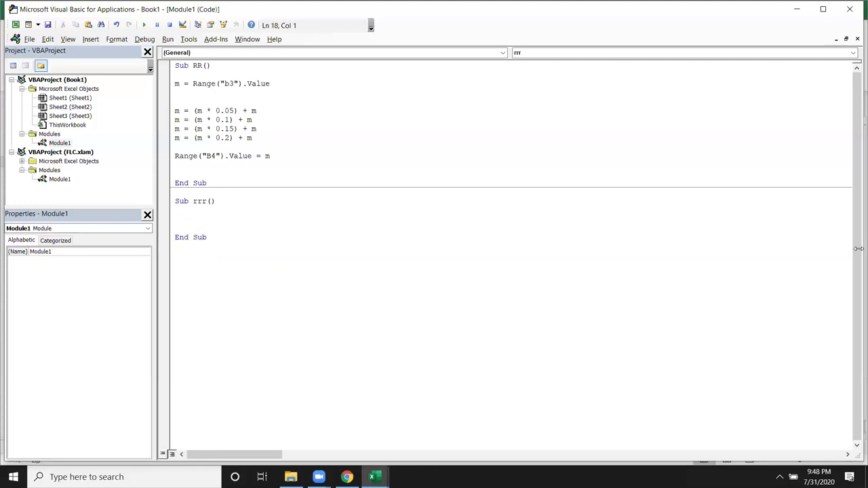
key(Up)
key(Up)
key(shift+Down)
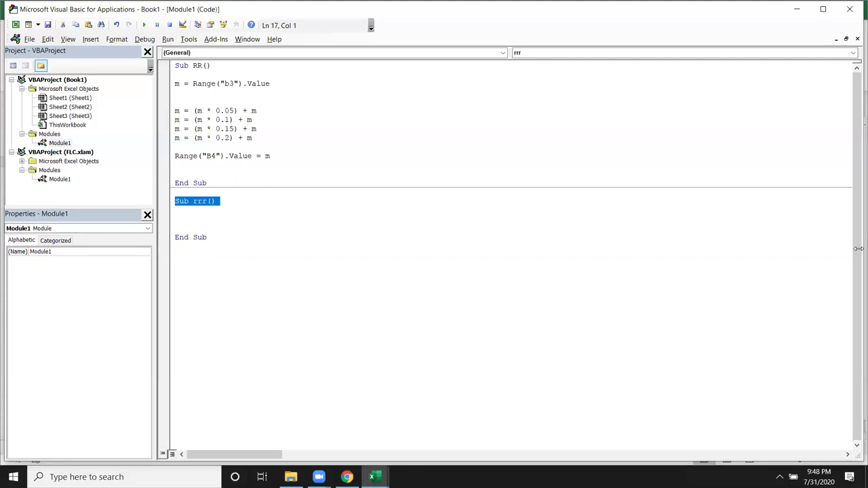
key(shift+Down)
key(shift+Down)
key(shift+Down)
key(Delete)
key(Up)
key(Up)
key(Up)
key(Up)
key(Up)
key(Up)
key(Up)
Select the four markup lines in the RR procedure.
key(Up)
key(Up)
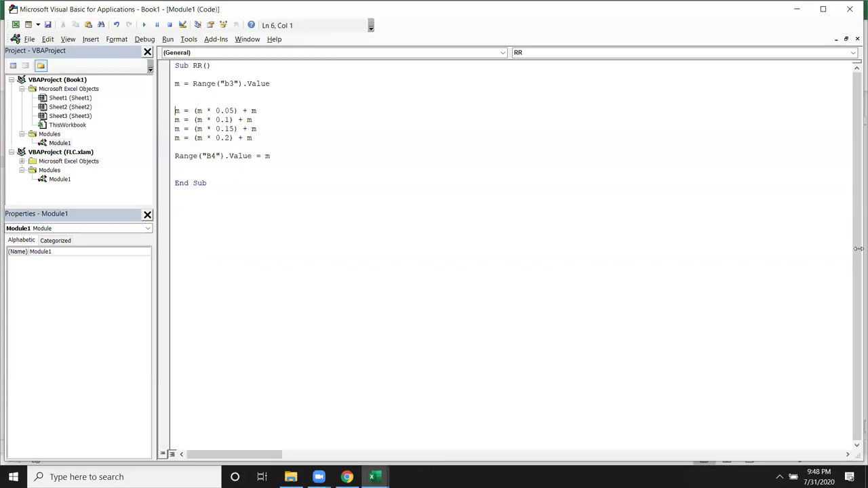
key(shift+Down)
key(Down)
key(shift+Down)
key(Down)
key(shift+Down)
key(Down)
key(shift+Down)
key(Up)
Highlight the 0.05 and 0.1 markup expressions and the variable m in RR.
drag(194, 110, 291, 110)
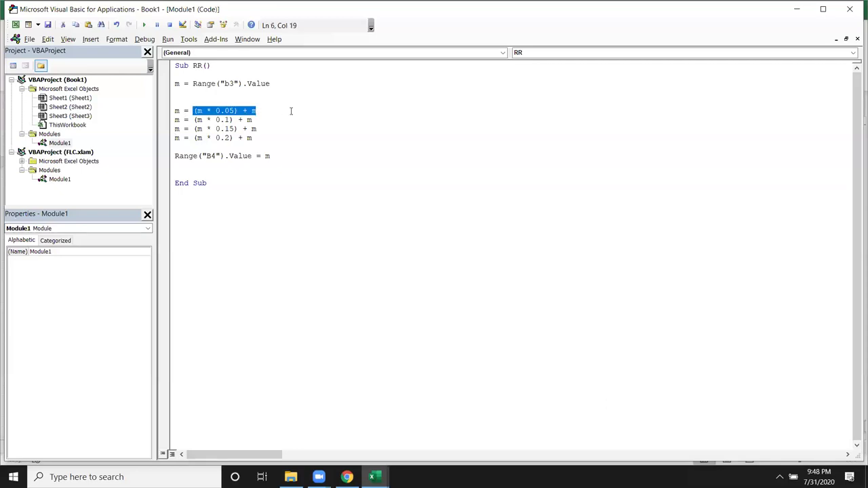
click(172, 111)
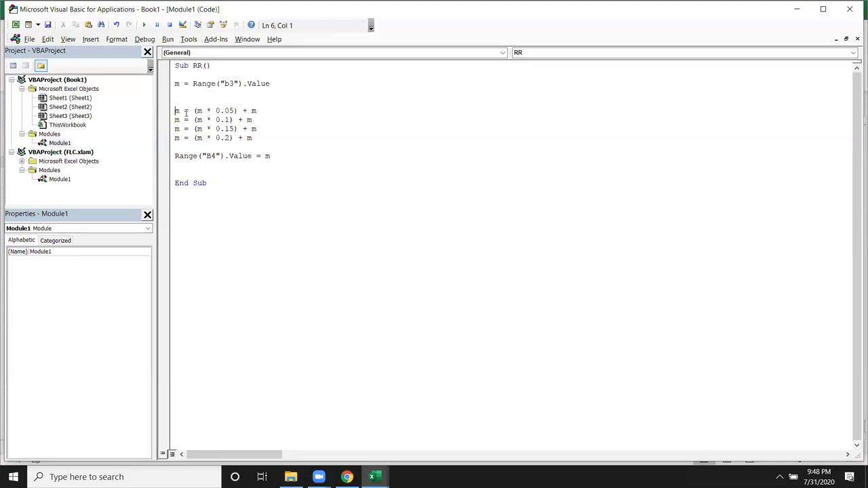
drag(195, 110, 261, 110)
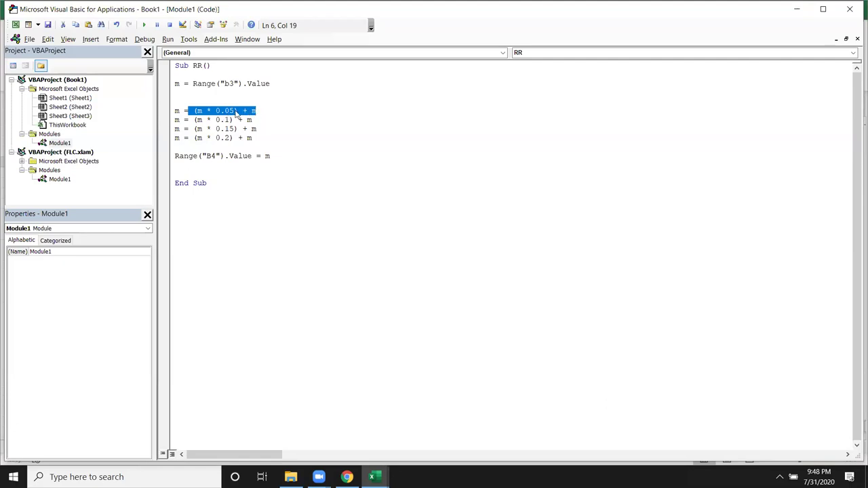
drag(184, 111, 175, 111)
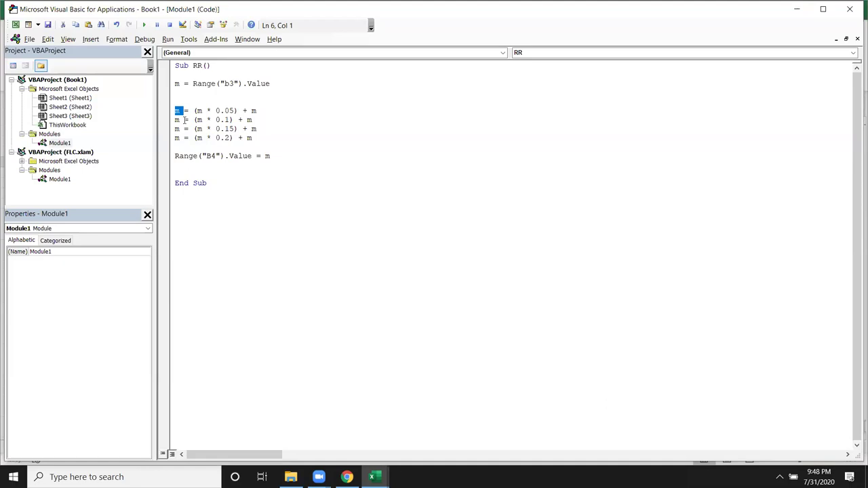
click(179, 120)
mouse_move(196, 119)
mouse_down()
mouse_move(232, 119)
mouse_move(212, 119)
mouse_up()
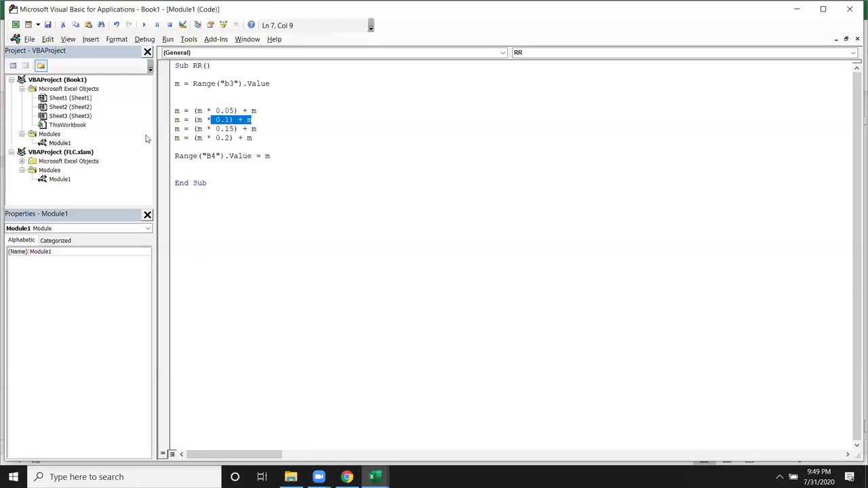
double_click(177, 120)
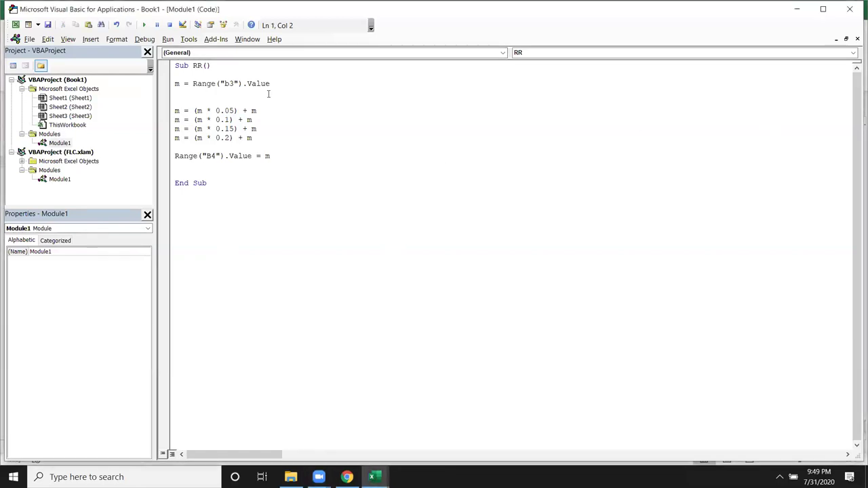
Insert a new empty Sub r_r() procedure above Sub RR in Module1.
key(Return)
key(Return)
key(Return)
key(Return)
key(Return)
key(Return)
key(Return)
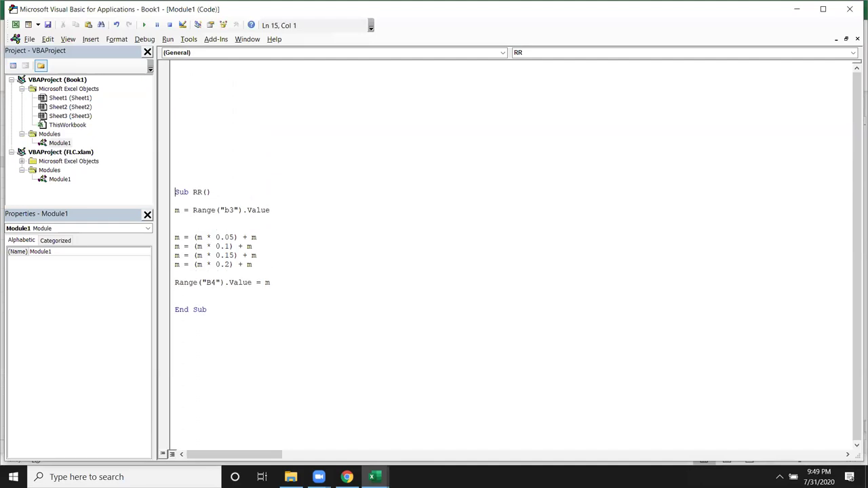
key(Up)
key(Up)
key(Up)
key(Up)
key(Up)
text(sub ss)
key(BackSpace)
key(BackSpace)
text(ee)
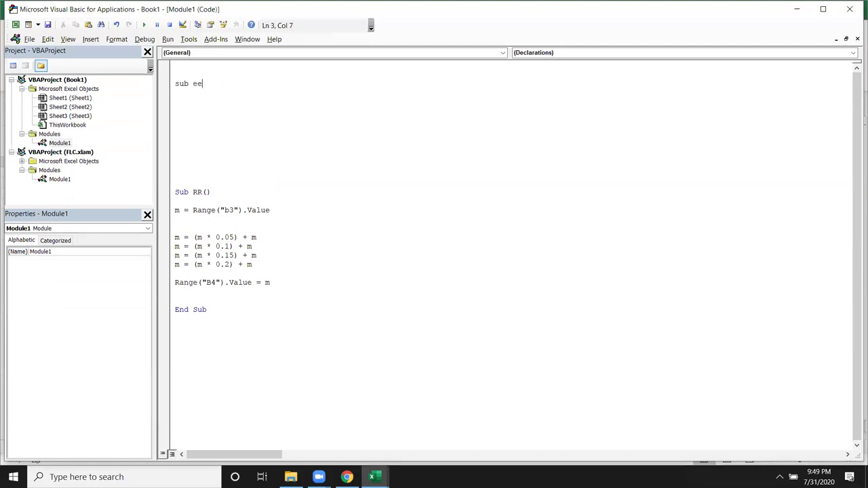
key(BackSpace)
key(BackSpace)
text(rr)
key(BackSpace)
text(_r)
key(Return)
double_click(176, 229)
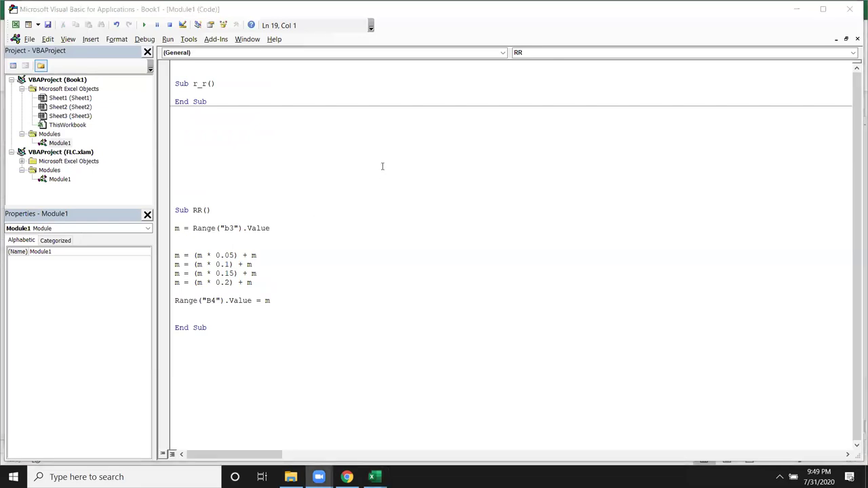
Switch to the Excel workbook and enter 4566 in cell I4.
key(alt+Tab)
text(4566)
key(Return)
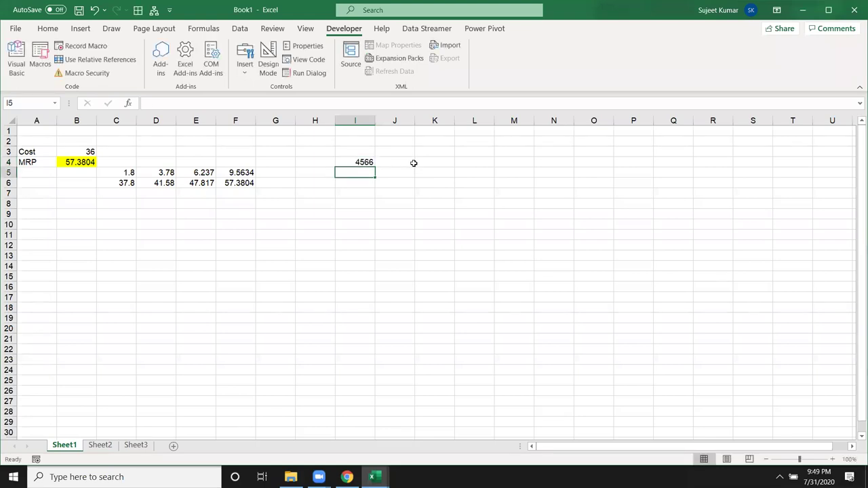
Clear 4566 from I4 and give the cell the Text number format.
key(Up)
key(Delete)
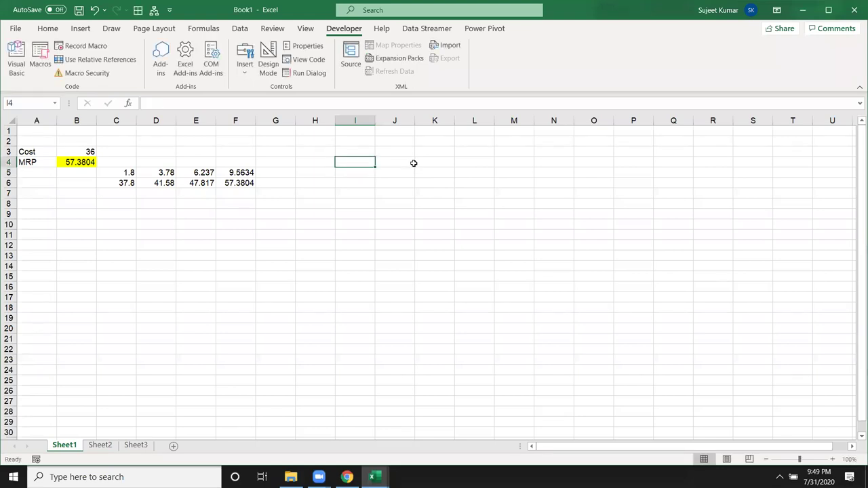
right_click(360, 160)
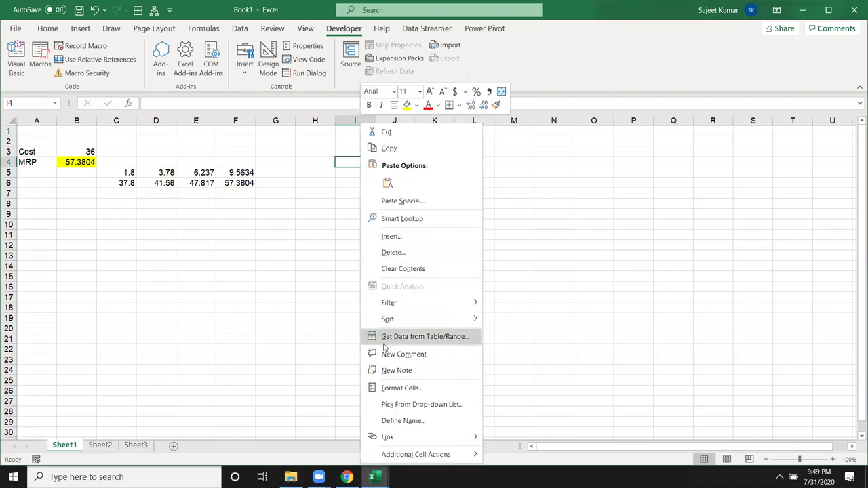
click(385, 391)
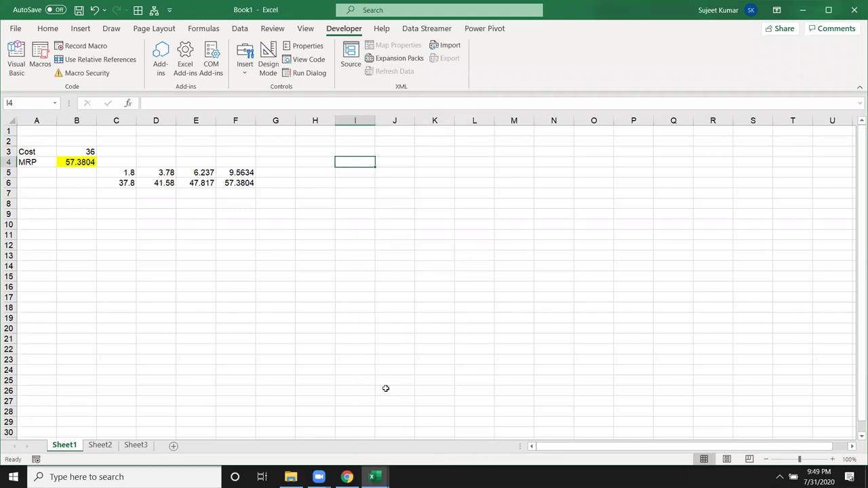
click(266, 300)
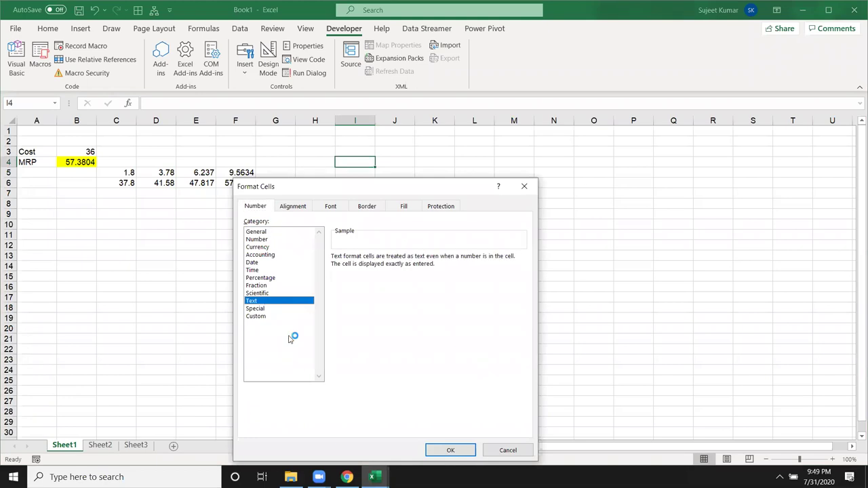
click(456, 451)
Test I4 with the entries 12463, sdfdsf and 1324, kept as text.
text(12463)
key(Return)
key(Up)
text(sdfdsf)
key(Return)
key(Up)
key(Delete)
text(1324)
key(Return)
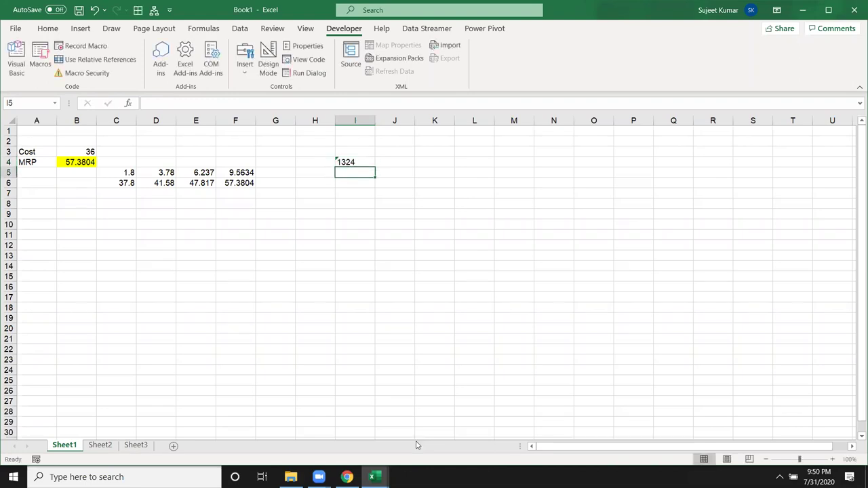
key(Up)
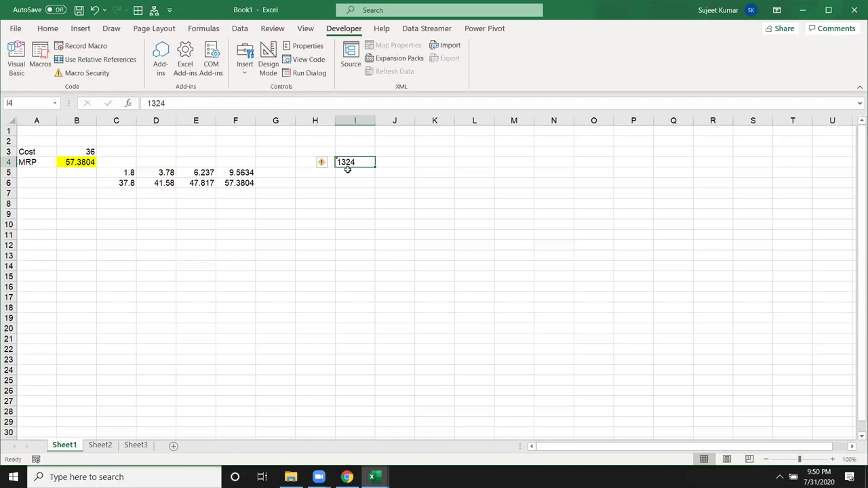
Enter a SUM formula in K4 that points at I4.
key(Right)
key(Right)
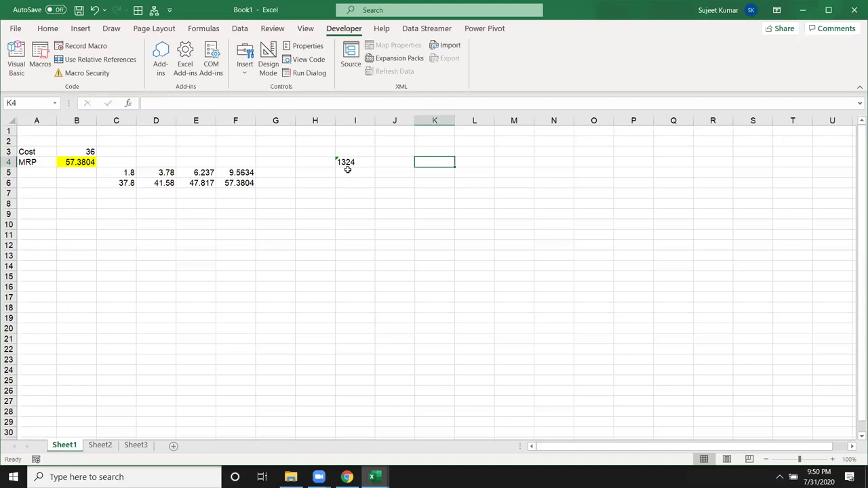
text(=sum)
key(Tab)
key(Left)
key(Left)
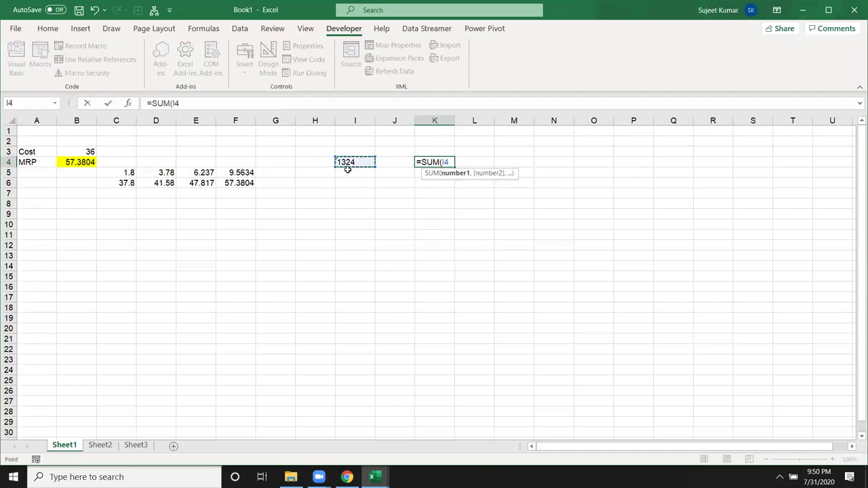
key(Return)
key(Up)
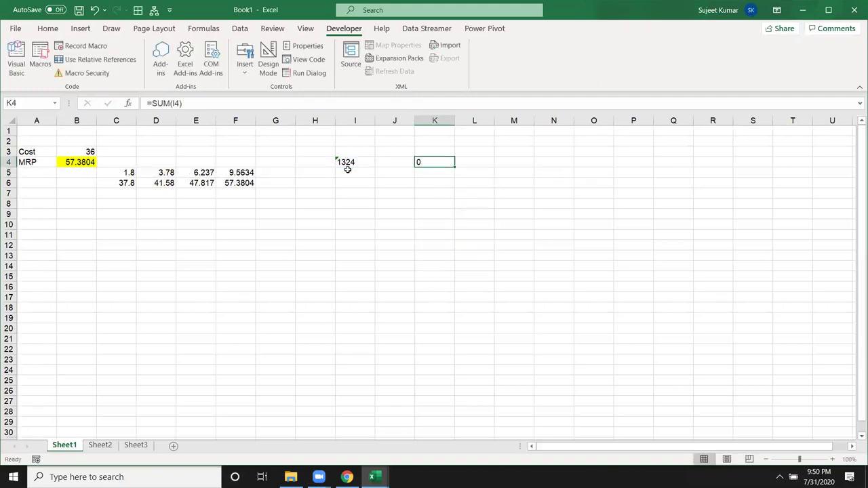
Enter =SUM( in I4 to see it stay literal text, then undo the last entry.
key(Left)
key(Left)
text(=sum)
double_click(348, 174)
key(Return)
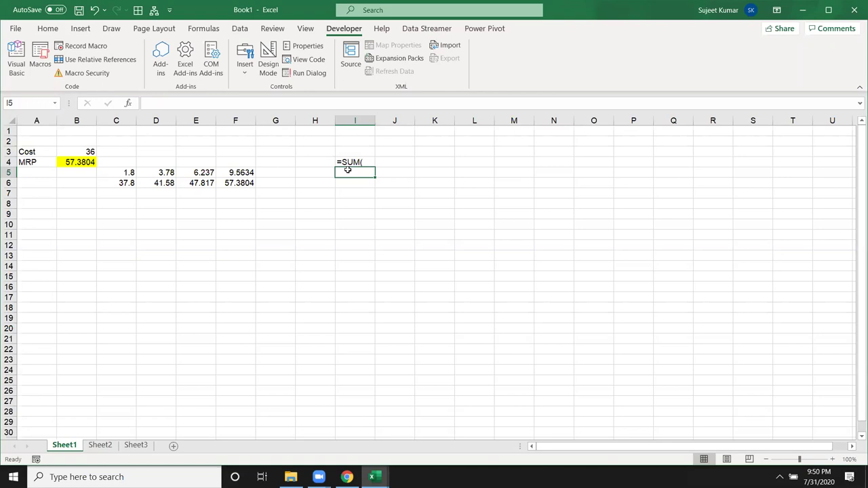
key(ctrl+z)
Return to the VBA editor and make blank lines inside Sub r_r.
key(alt+Tab)
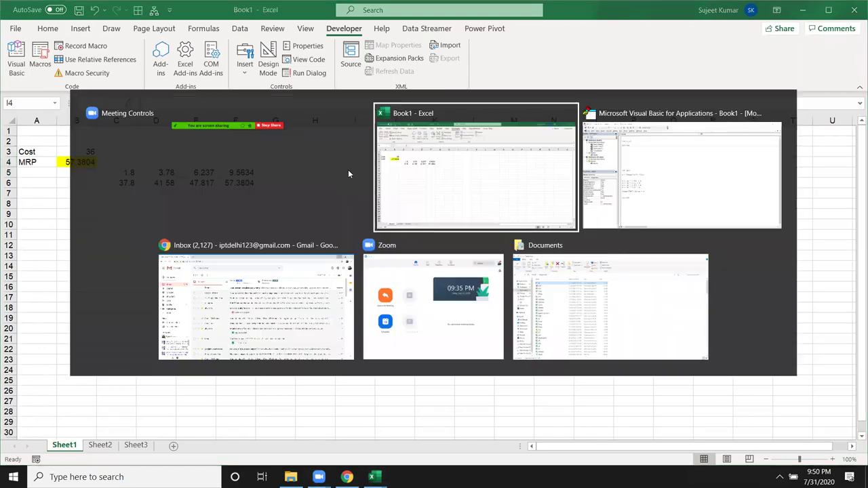
key(Tab)
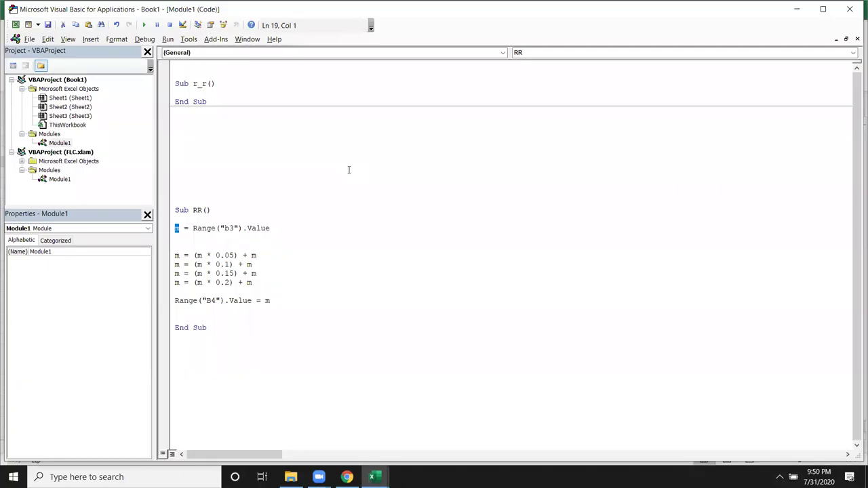
click(348, 169)
key(Up)
key(Up)
key(Up)
key(Up)
key(Up)
key(Up)
key(Return)
key(Return)
key(Return)
key(Return)
key(Up)
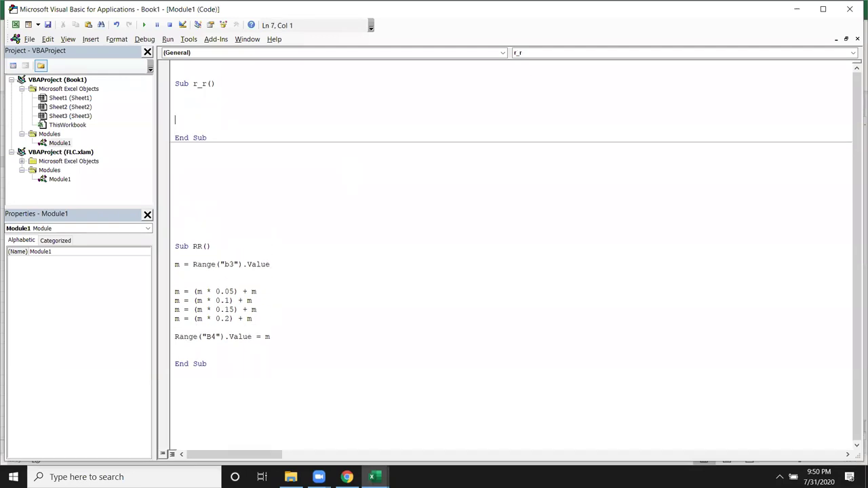
key(Return)
key(Return)
key(Up)
key(Up)
key(Up)
key(Up)
Declare Dim t As Byte in r_r using the type suggestions.
text(dim)
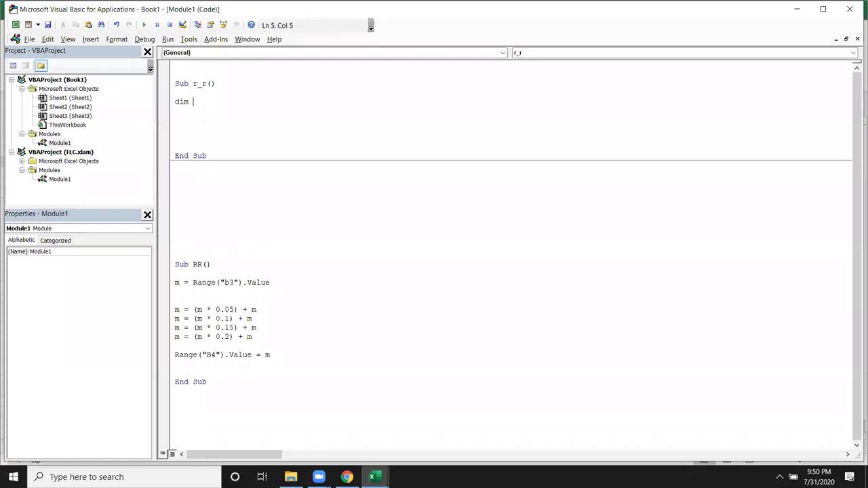
text(t)
text( as )
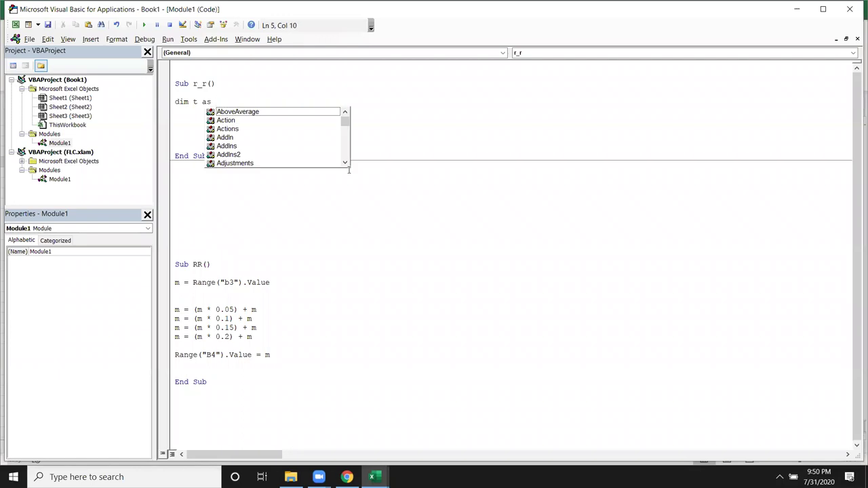
text(buy)
key(Down)
key(Tab)
key(Return)
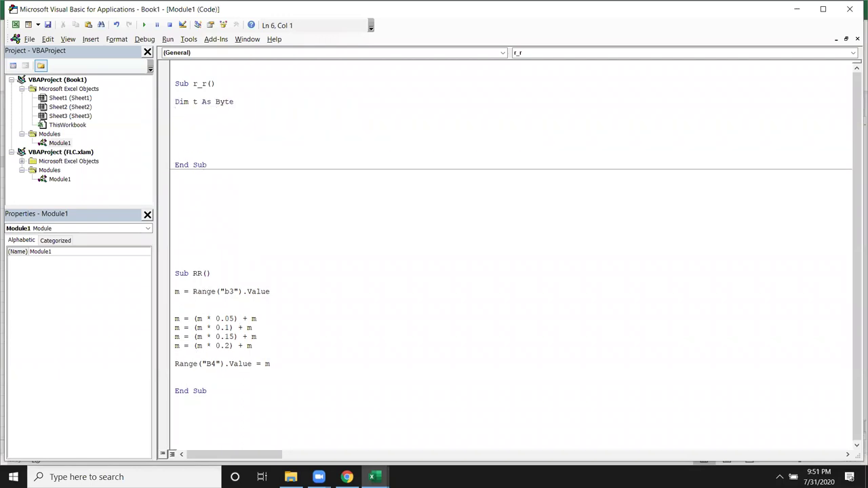
click(174, 102)
Add the line t = 0 - 255 below the Byte declaration.
key(ctrl+Right)
key(ctrl+Right)
key(ctrl+Right)
key(ctrl+shift+Right)
key(Right)
text(t=0-255)
key(Return)
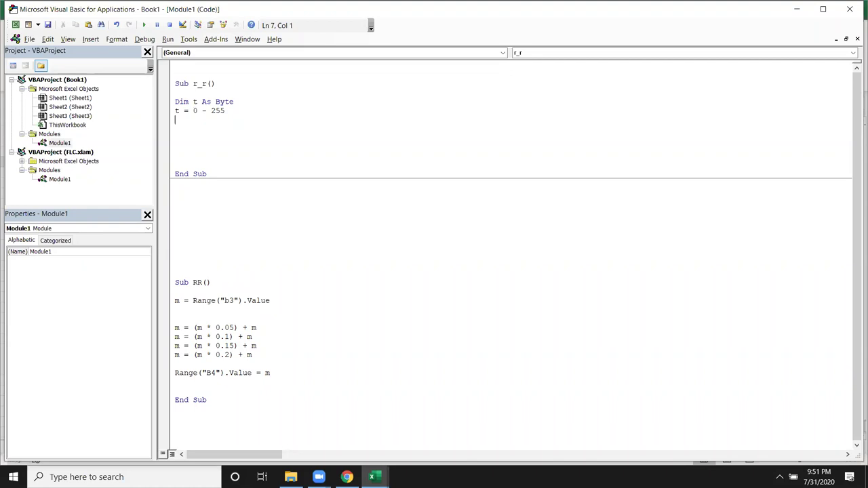
Change the assignment to t = -69.
key(shift+Left)
key(shift+Left)
key(shift+Left)
key(shift+Left)
key(shift+Left)
key(shift+Left)
key(shift+Right)
key(shift+Right)
key(BackSpace)
text(69)
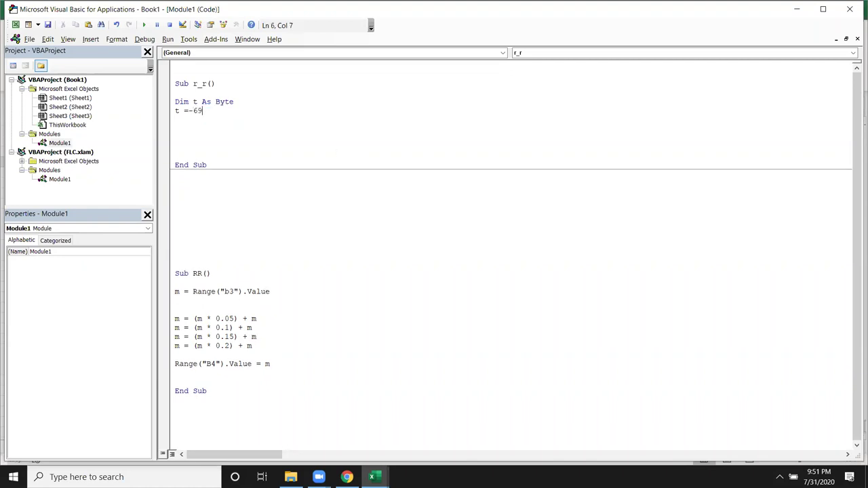
key(Return)
key(Down)
Run r_r, end the Overflow error, and delete the 69 value.
click(145, 26)
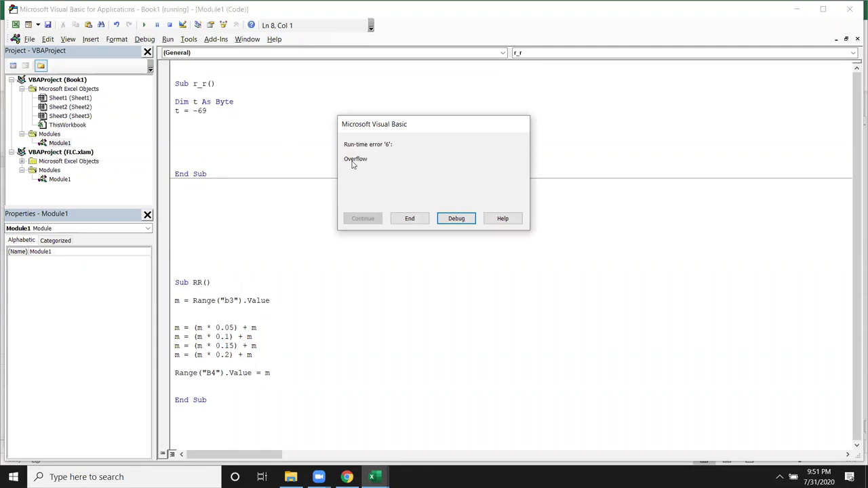
click(411, 219)
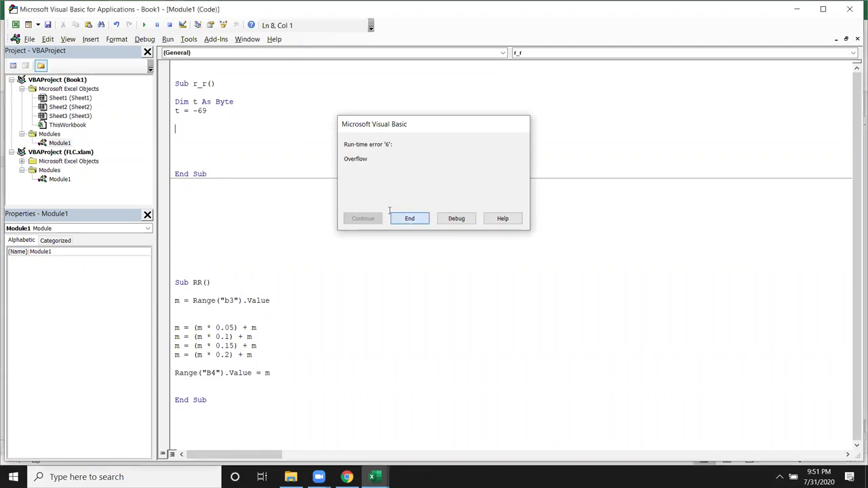
double_click(200, 111)
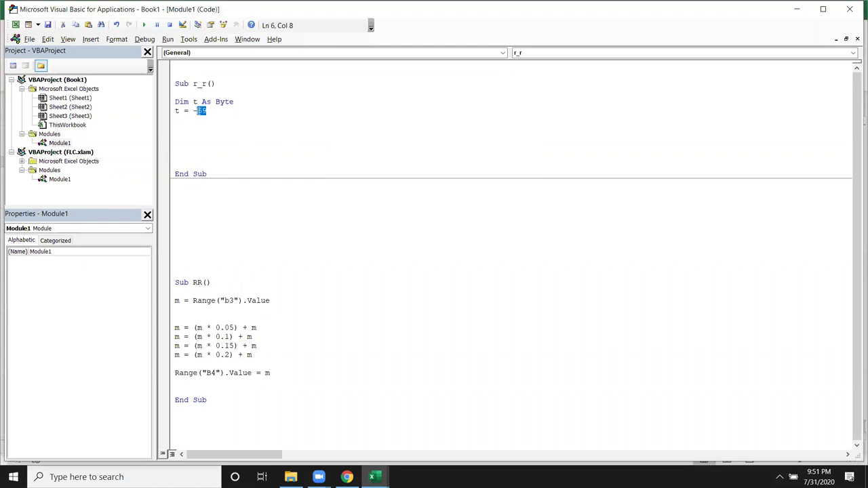
key(BackSpace)
key(BackSpace)
Set t = 25.63, add MsgBox t, and run r_r to see 26 displayed.
text(25.63)
click(191, 128)
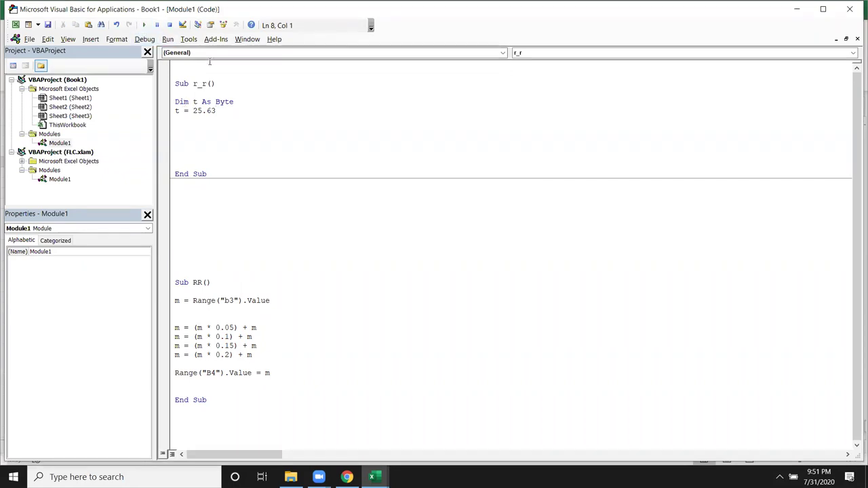
text(msgbox t)
click(215, 103)
click(143, 24)
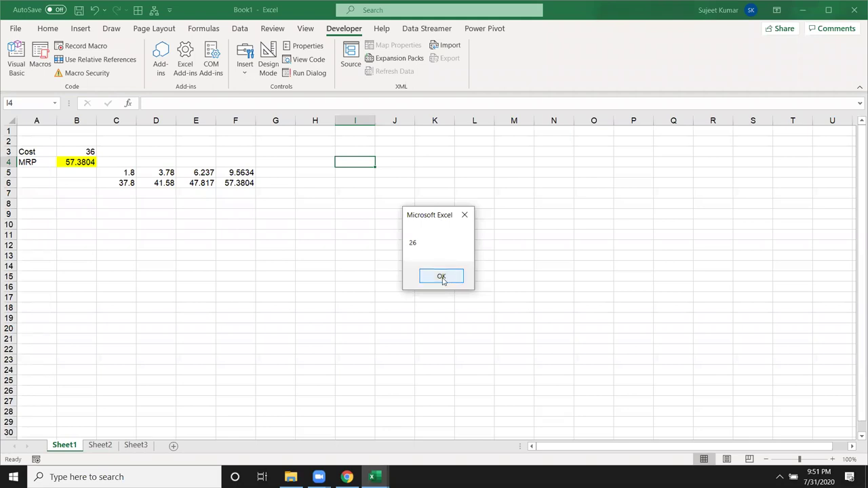
click(442, 277)
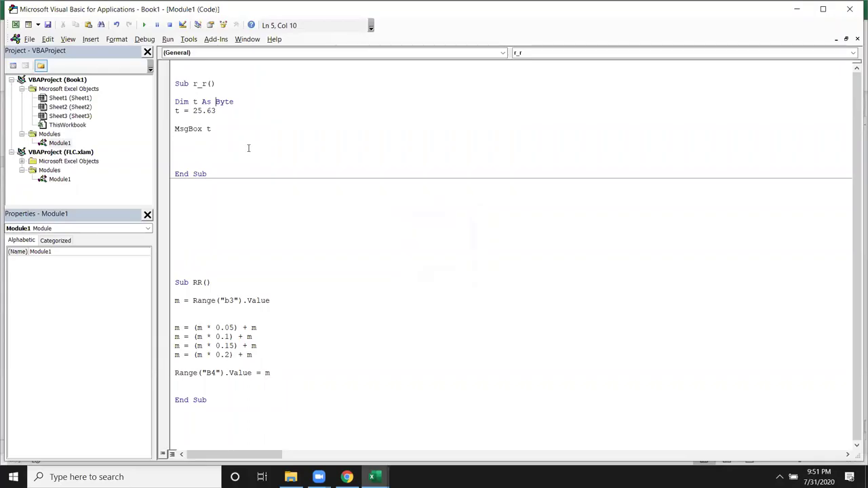
Delete the MsgBox t line from r_r.
mouse_move(240, 104)
mouse_down()
mouse_move(178, 102)
mouse_move(219, 115)
mouse_up()
drag(222, 129, 175, 128)
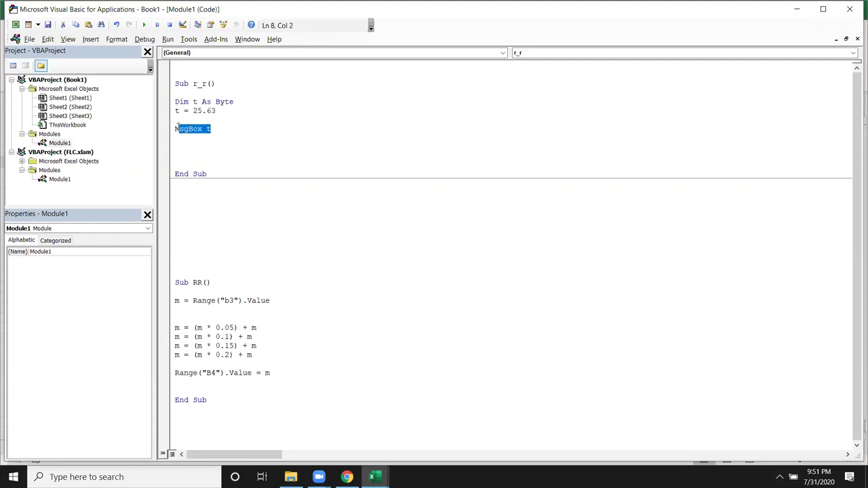
key(Return)
key(Up)
key(Up)
key(Up)
Highlight the Sub and Dim keywords on the r_r code lines.
key(Up)
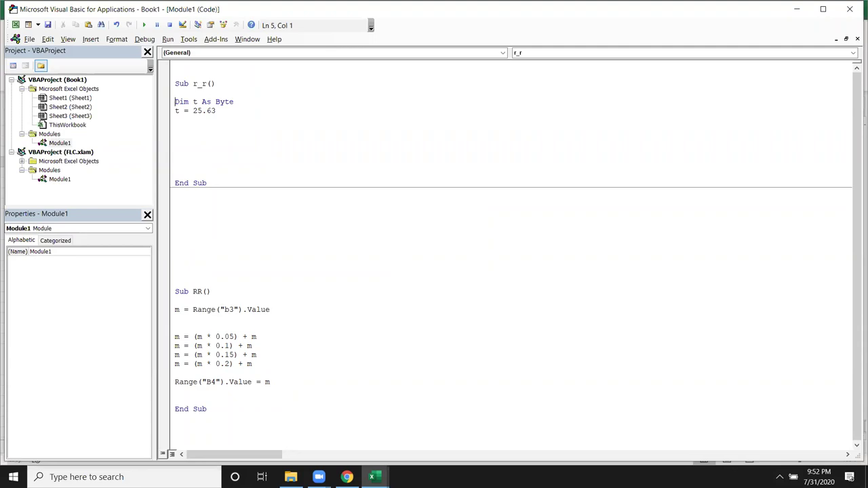
key(shift+Right)
key(shift+Right)
key(shift+Right)
key(Up)
key(Up)
key(shift+Left)
key(shift+Left)
key(shift+Left)
key(shift+Up)
key(shift+Down)
key(Down)
key(Down)
click(189, 101)
key(shift+Left)
key(shift+Left)
key(shift+Left)
key(Right)
key(Right)
key(Right)
key(shift+Right)
key(shift+Right)
key(shift+Right)
key(shift+Right)
key(shift+Right)
key(shift+Right)
key(shift+Right)
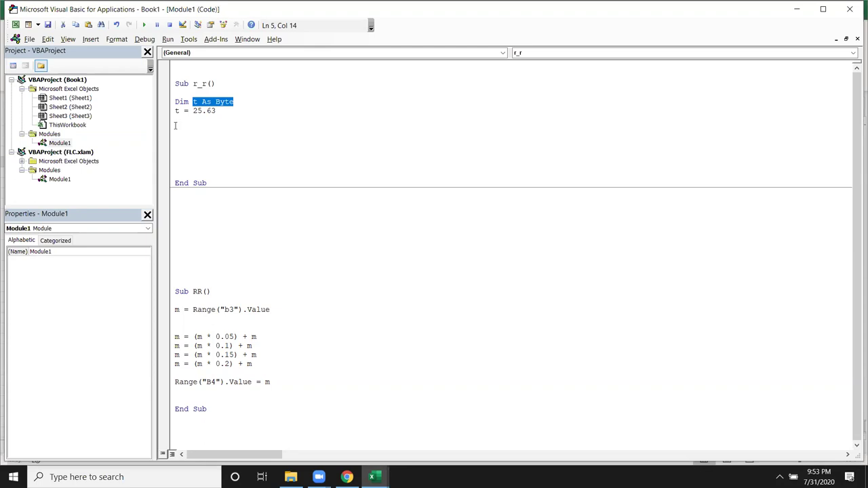
key(Left)
key(shift+Left)
key(shift+Left)
key(shift+Left)
key(shift+Left)
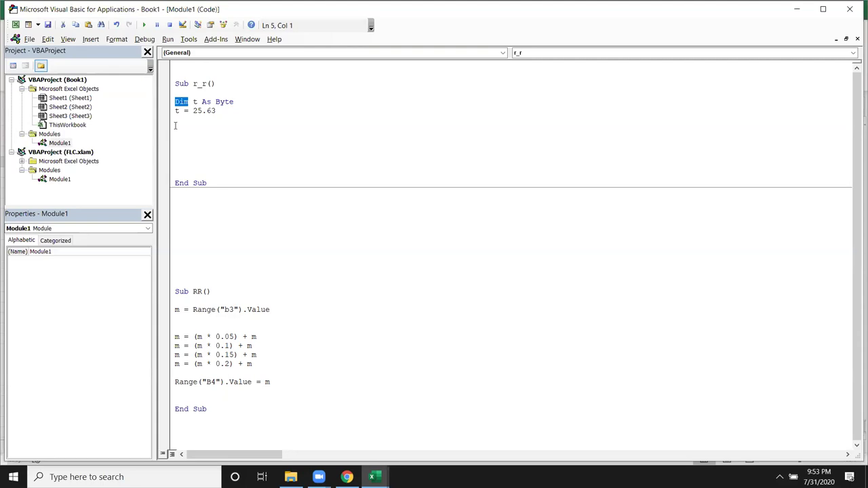
key(Left)
key(shift+Right)
key(Right)
key(Right)
Declare Dim BL As Boolean below t = 25.63, highlighting BL, As and Boolean.
key(Down)
key(Down)
text(DIM BL AS Boo)
key(Tab)
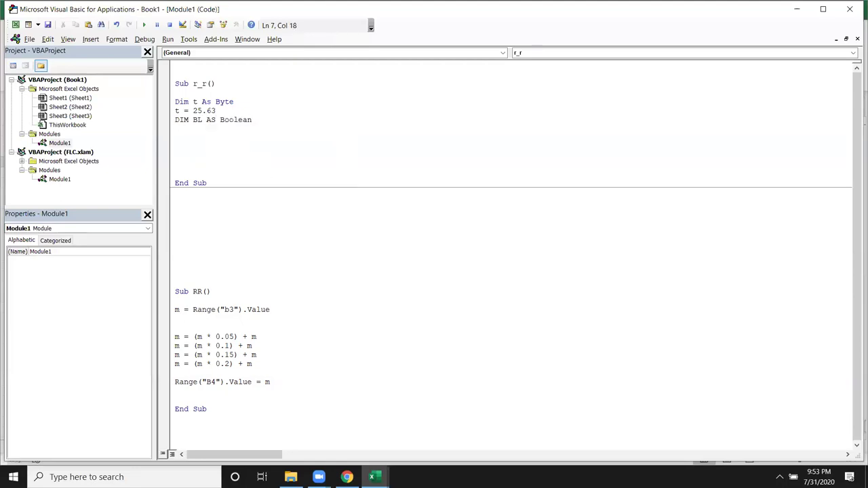
key(Return)
click(201, 120)
double_click(198, 119)
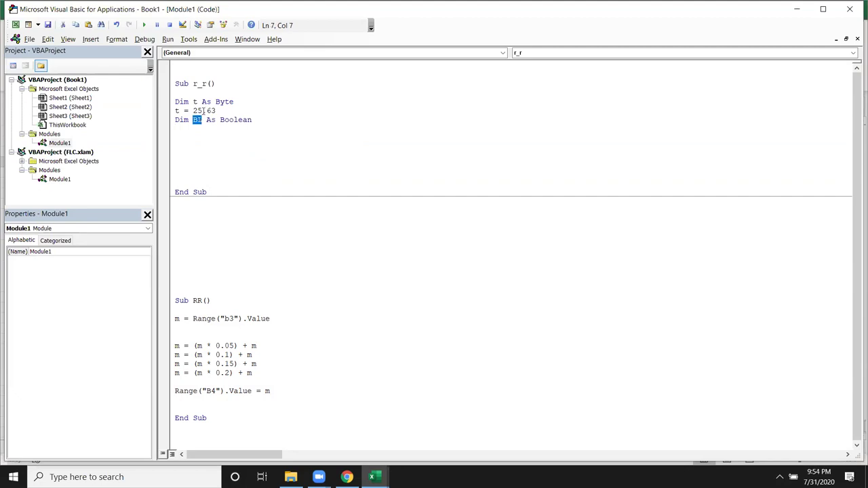
double_click(210, 120)
double_click(222, 120)
click(230, 120)
click(210, 120)
Assign BL = True on the next line.
click(269, 128)
text(BL=tr)
key(Tab)
key(Return)
Declare Dim L As Long and set L = 124654.
text(DIM L )
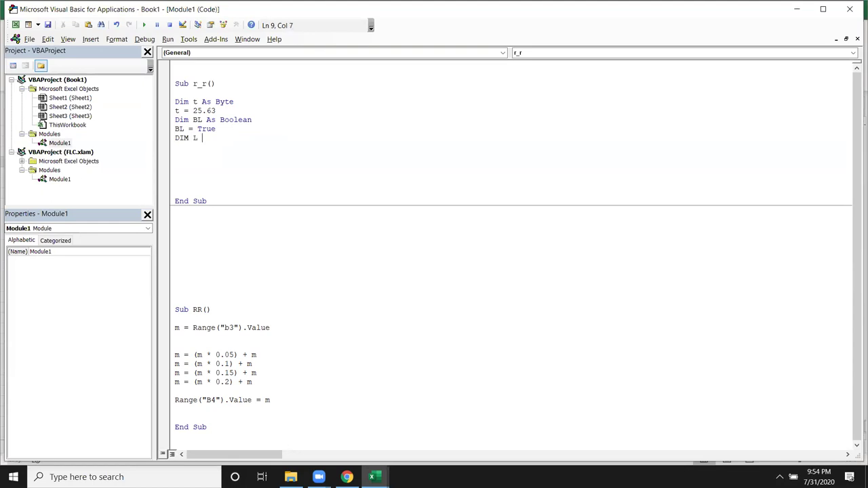
text(AS LONG)
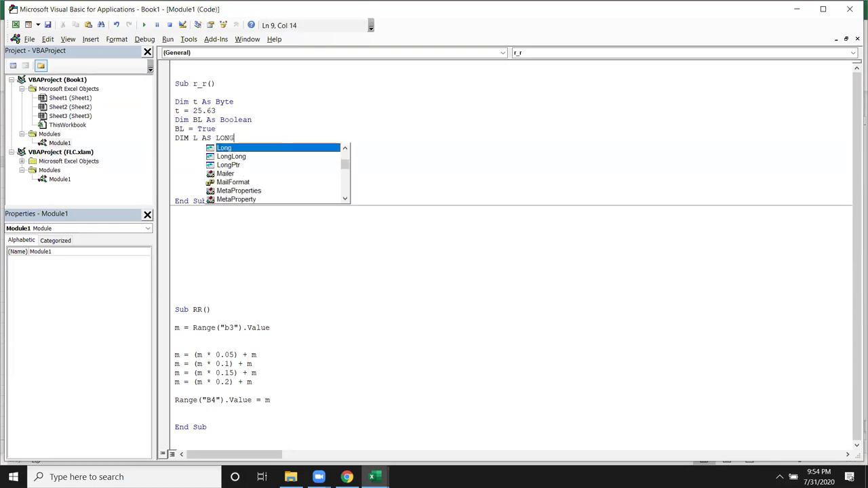
key(Return)
text(L=)
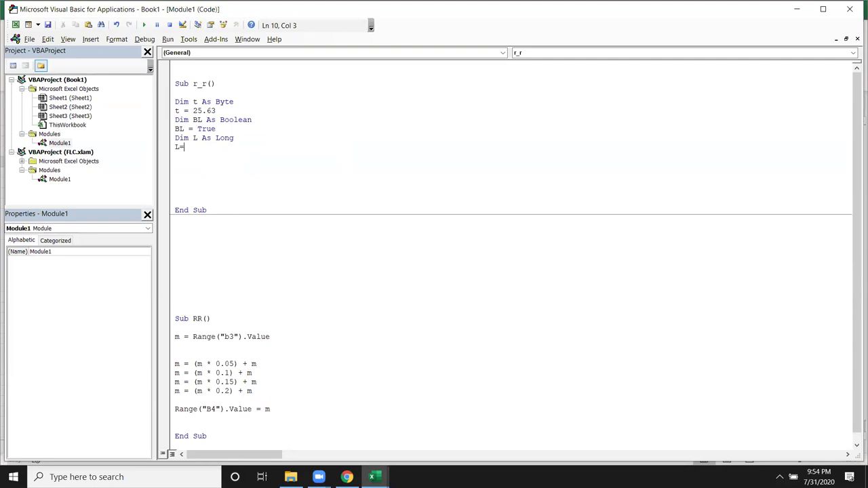
text(54)
key(Return)
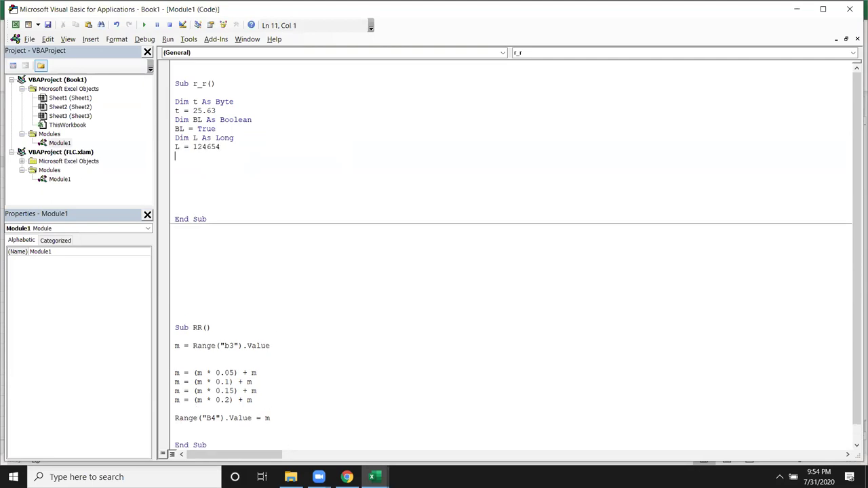
Declare Dim I As Integer on a new line above Dim L As Long.
click(175, 138)
key(Return)
key(Up)
text(DIM I AS IN)
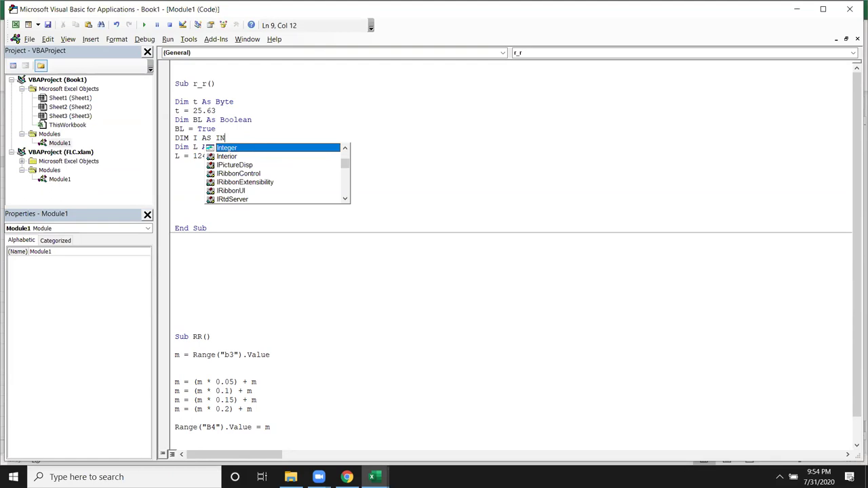
key(Tab)
click(215, 102)
Add the assignment I = -32000 + 32000 below the Integer declaration.
click(235, 138)
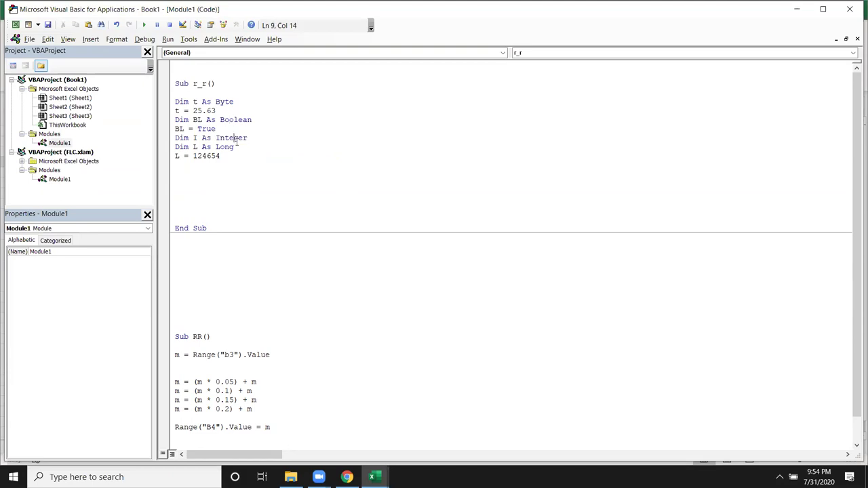
drag(177, 148, 238, 148)
key(Left)
key(Return)
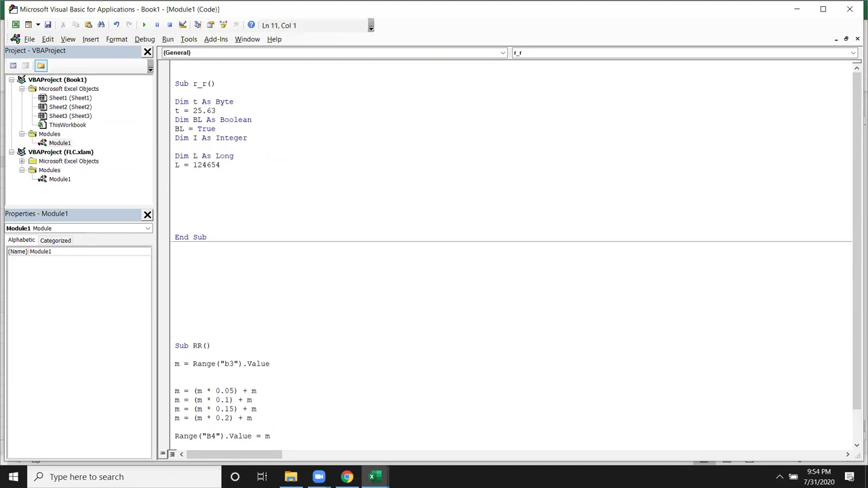
click(175, 146)
text(I=)
text(-320000)
key(BackSpace)
key(BackSpace)
text(+32000)
click(239, 154)
double_click(216, 111)
double_click(208, 146)
double_click(251, 146)
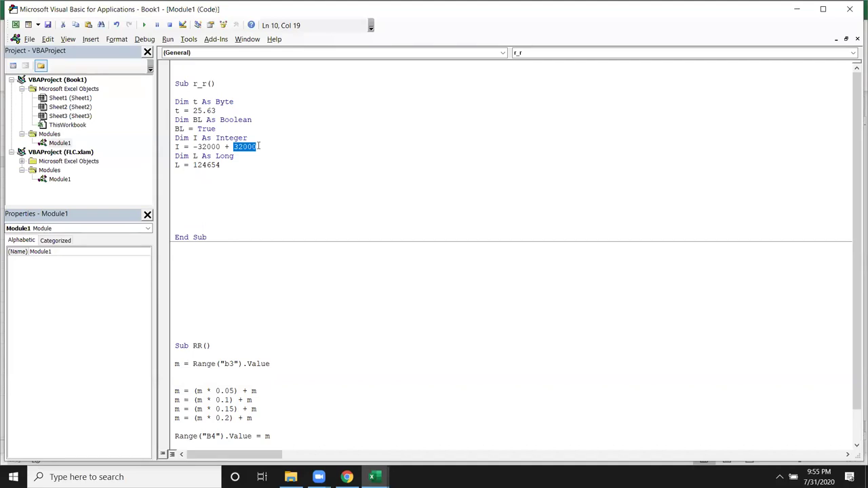
click(232, 164)
text(54585)
click(237, 189)
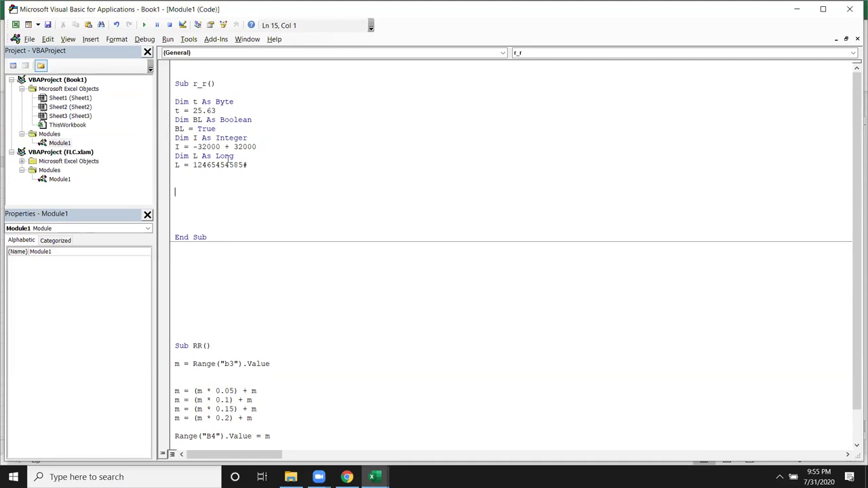
click(231, 164)
click(234, 165)
click(249, 164)
Declare Dim D As Double and assign D = 236.63 in r_r.
key(BackSpace)
click(258, 200)
click(191, 180)
text(DIM SSS)
key(BackSpace)
key(BackSpace)
key(BackSpace)
text(D AS DOU)
key(Tab)
key(Return)
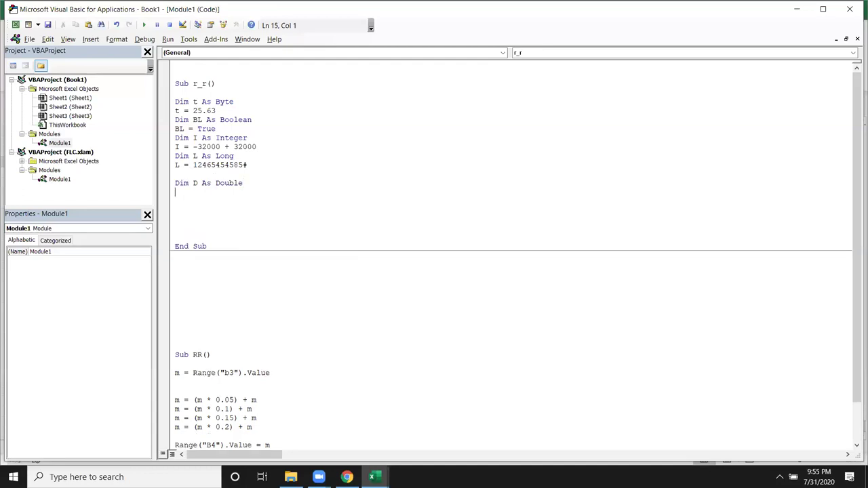
text(D=236.63)
Add Dim M As Double directly under Sub RR().
click(301, 455)
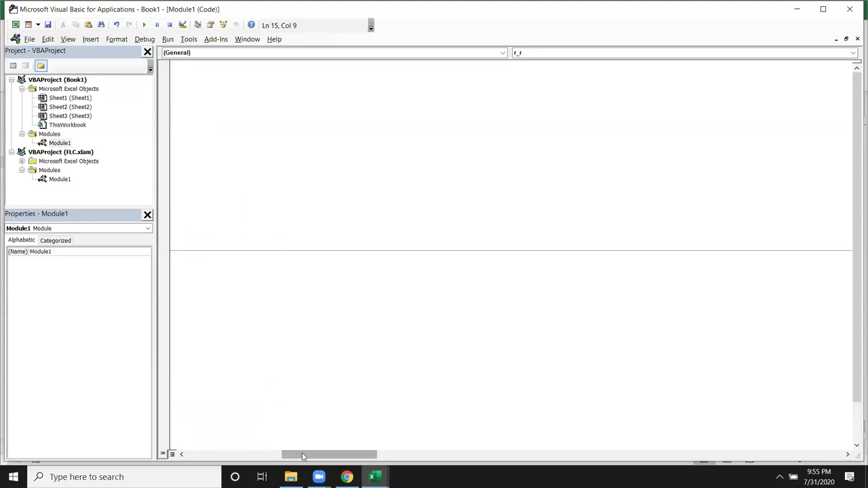
click(191, 453)
scroll(193, 349, down, 2)
click(193, 347)
click(177, 320)
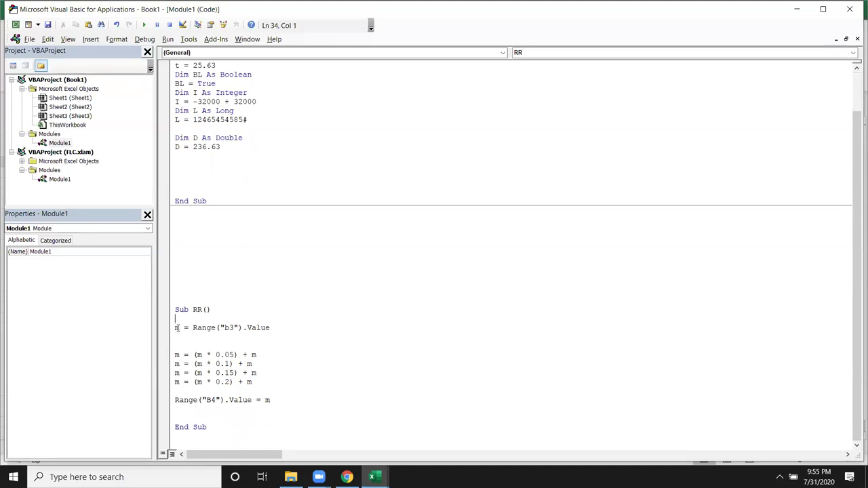
key(Return)
key(Up)
text(DIM M AS )
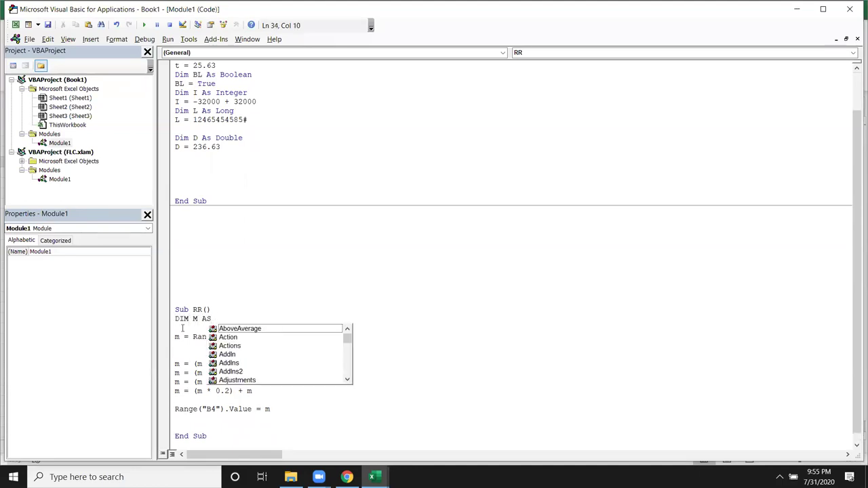
text(Dou)
key(Tab)
click(181, 373)
Review RR's M calculation lines and the Dim D As Double declaration in r_r.
drag(188, 360, 209, 391)
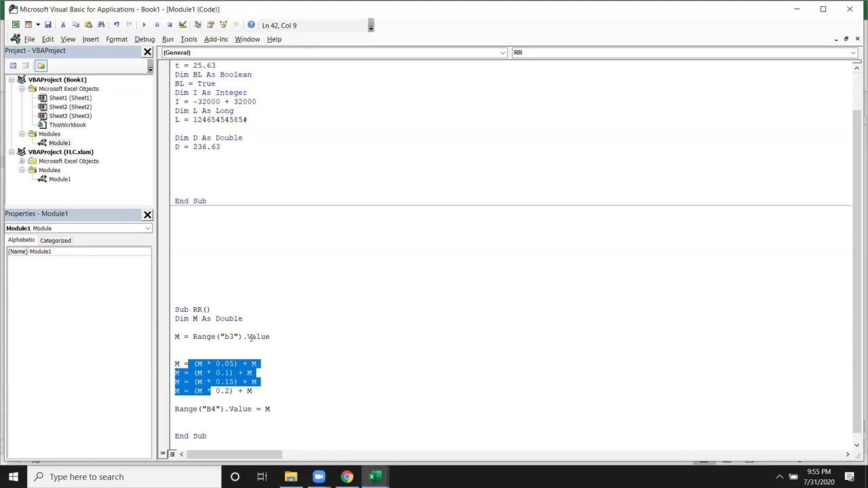
drag(243, 318, 175, 322)
scroll(174, 324, down, 1)
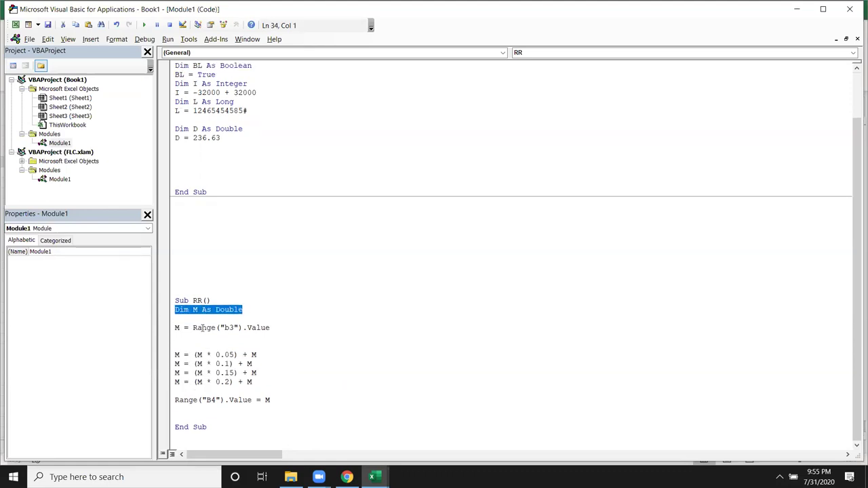
scroll(258, 242, up, 1)
scroll(259, 241, up, 1)
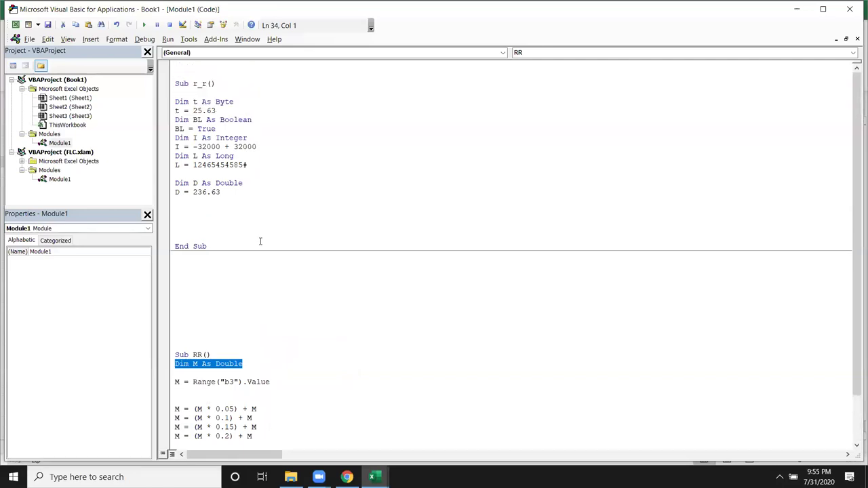
double_click(230, 183)
click(227, 193)
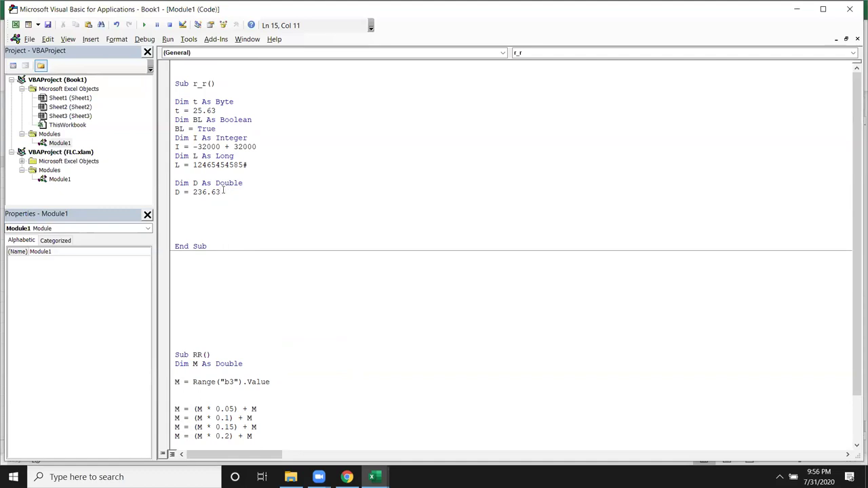
Declare Dim DT As Date and set DT = "1-jAN-2020".
key(Return)
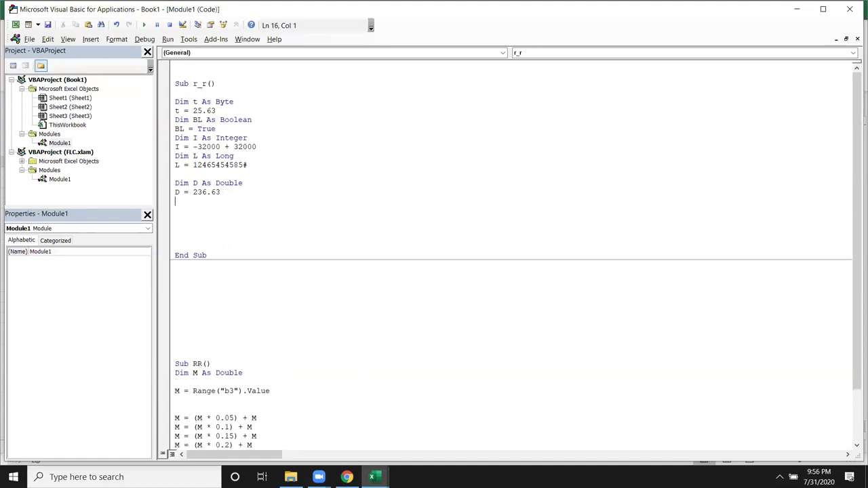
key(Return)
text(DIM DT AS )
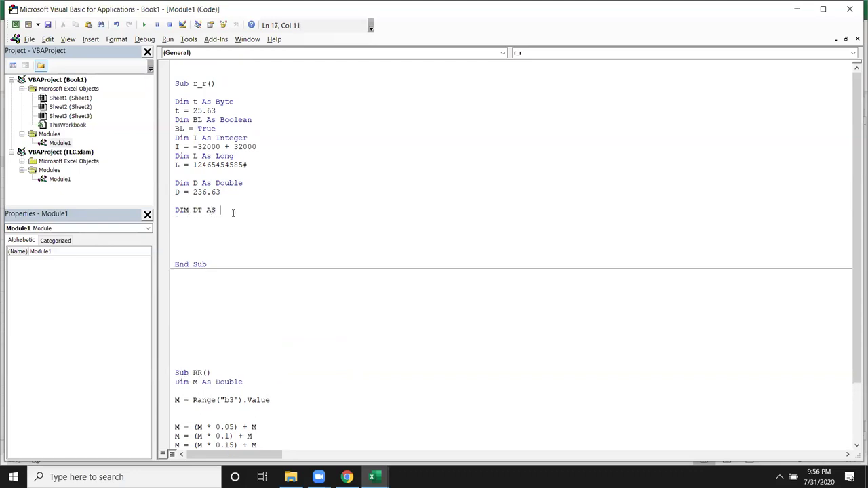
text(DATE)
key(Return)
text(DT)
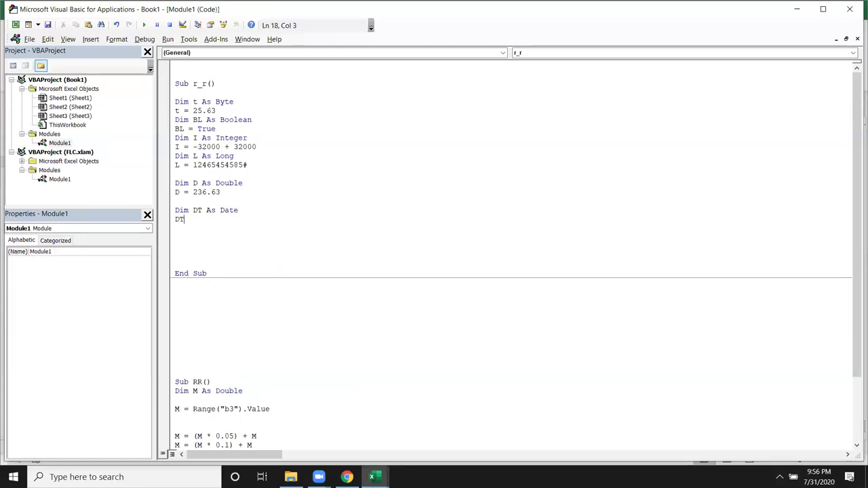
text(="1-10)
key(BackSpace)
key(BackSpace)
text(jAN-2020")
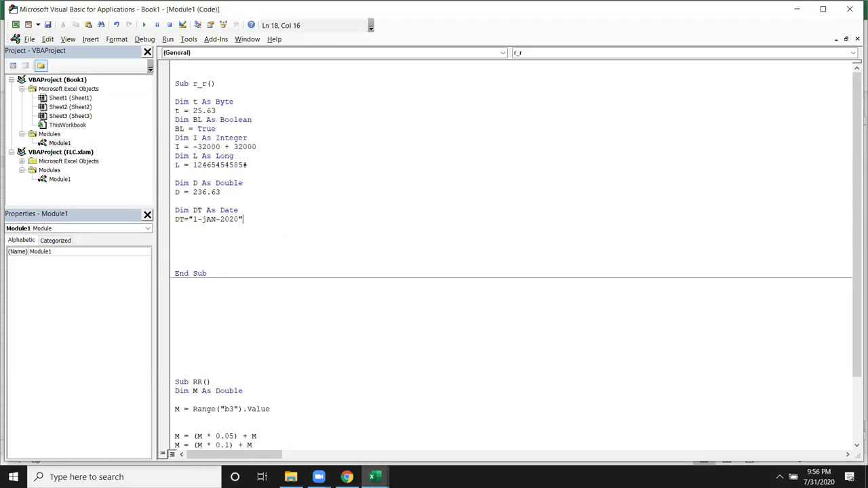
key(Return)
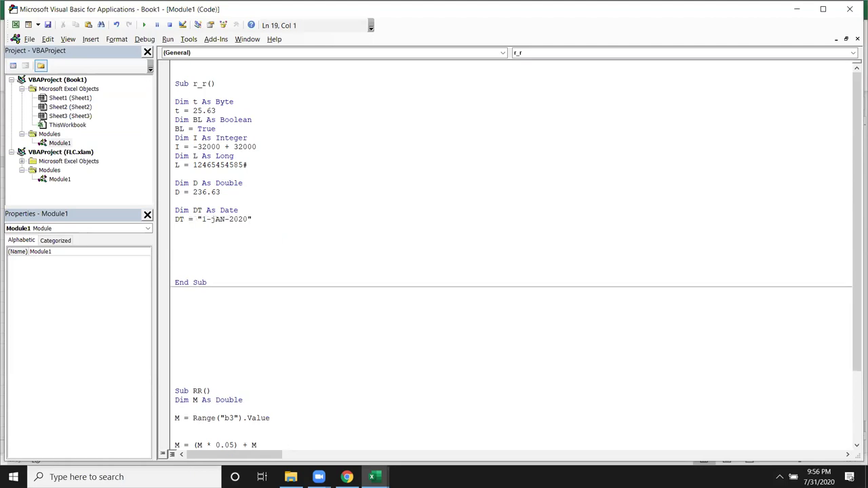
Add DT = DT + 1 to advance the date by one day.
text(DT+1)
key(Return)
key(Up)
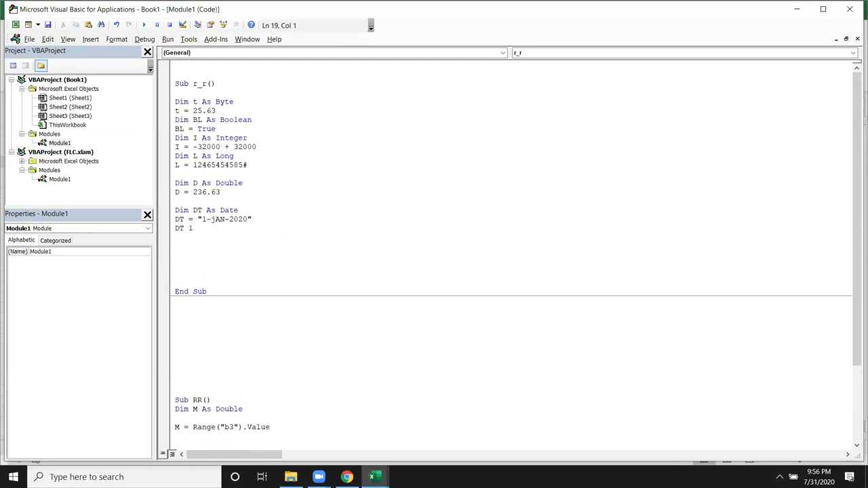
text(= DT )
text(+)
key(Down)
click(201, 228)
key(shift+Left)
key(shift+Left)
key(Down)
key(Return)
Add Dim S As String and S = "ASDASDASDSADAS4646" below the date lines.
text(DIM S A)
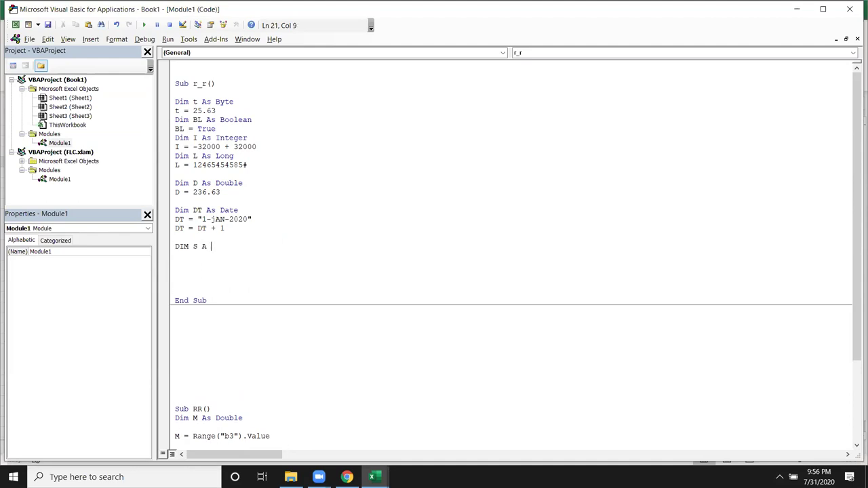
key(BackSpace)
text(S SR)
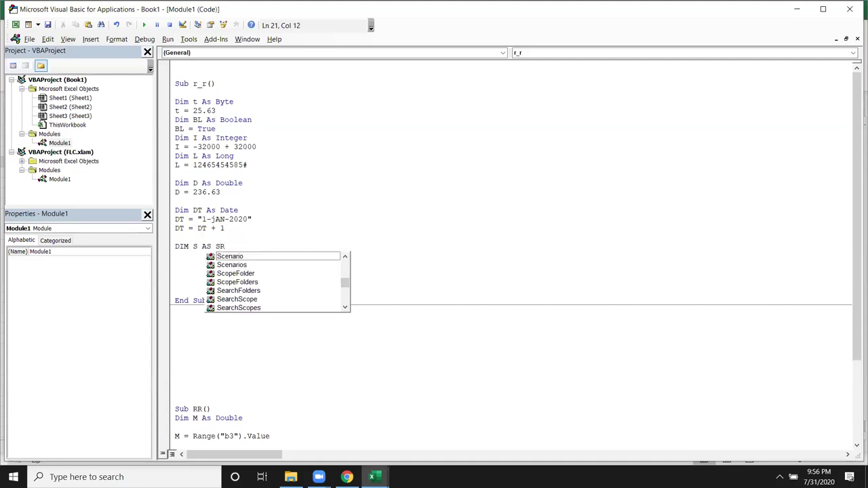
key(BackSpace)
text(TR)
key(Return)
text(S="ASDASDASDSADAS")
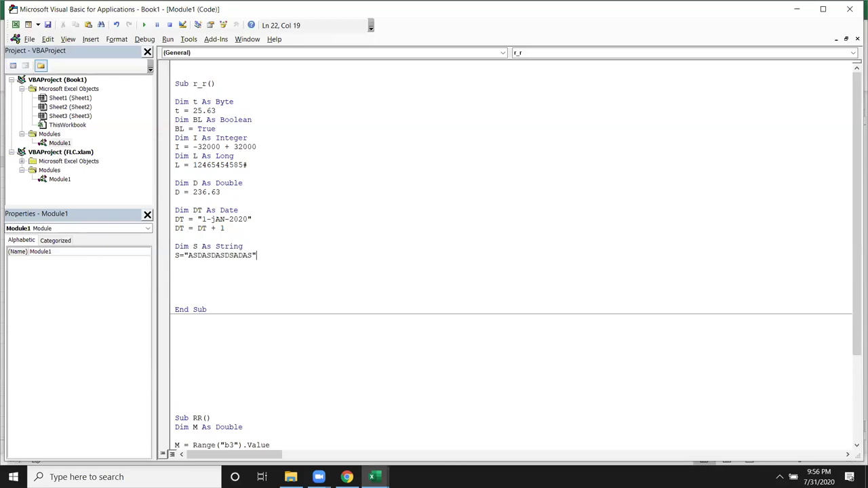
text(4646)
click(176, 265)
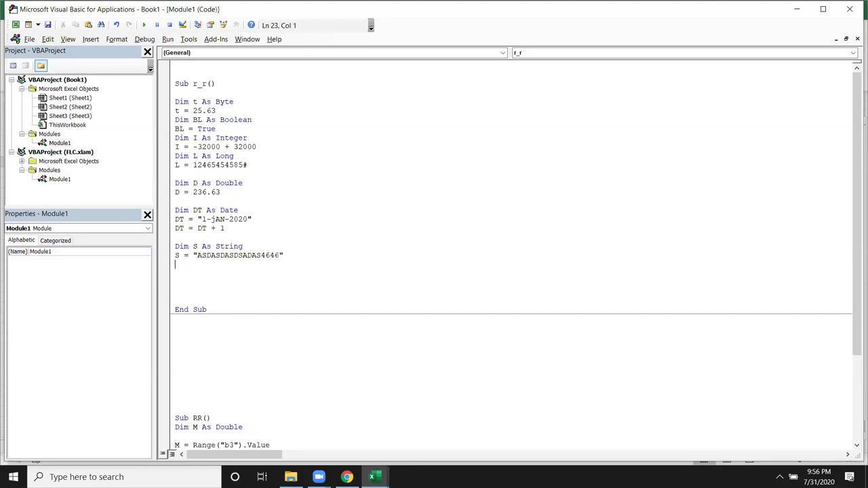
key(Return)
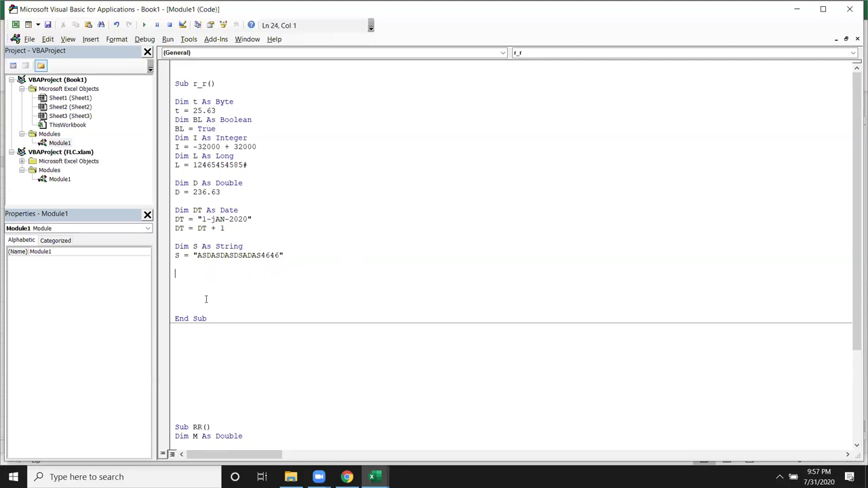
Declare Dim V As Variant, correcting the DIN typo after the compile error.
text(DIN V AS VER)
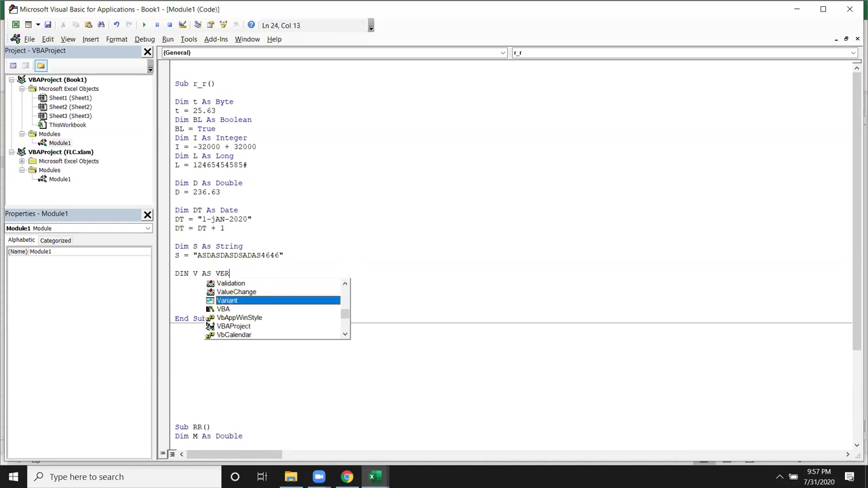
key(Tab)
click(218, 372)
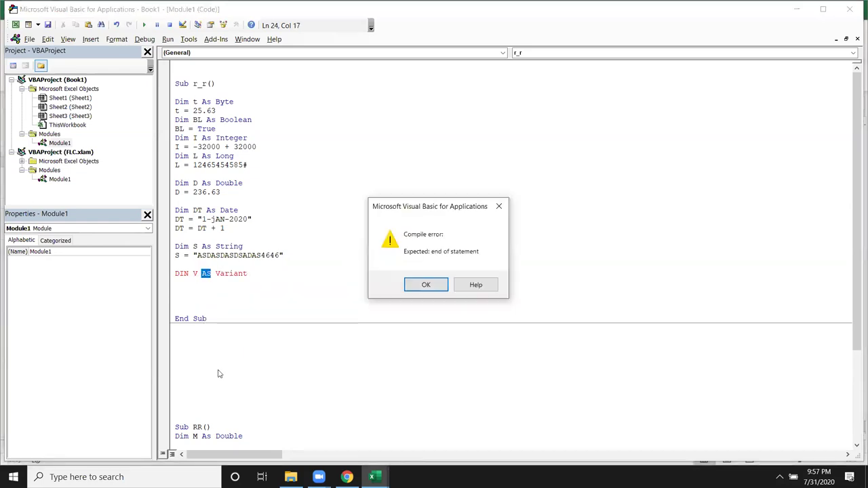
key(Return)
click(191, 273)
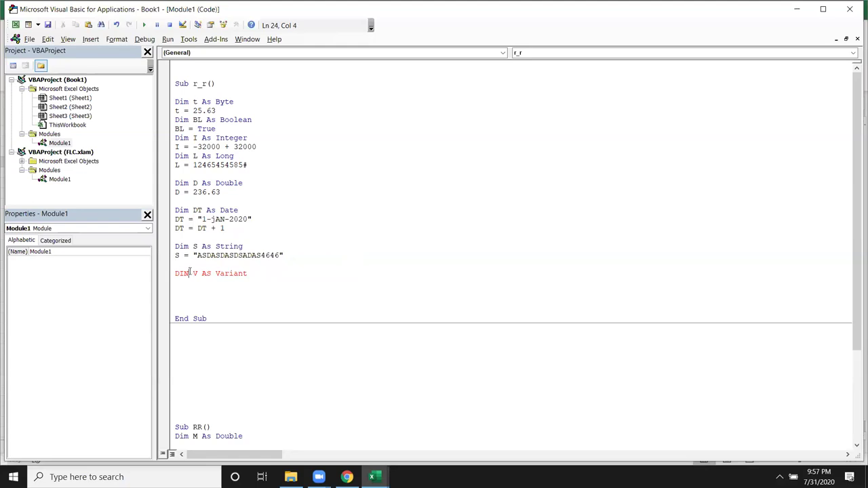
key(BackSpace)
text(M)
Assign V = 1456.36 below the Variant declaration.
click(269, 350)
scroll(236, 400, down, 3)
scroll(228, 401, down, 2)
drag(174, 409, 163, 361)
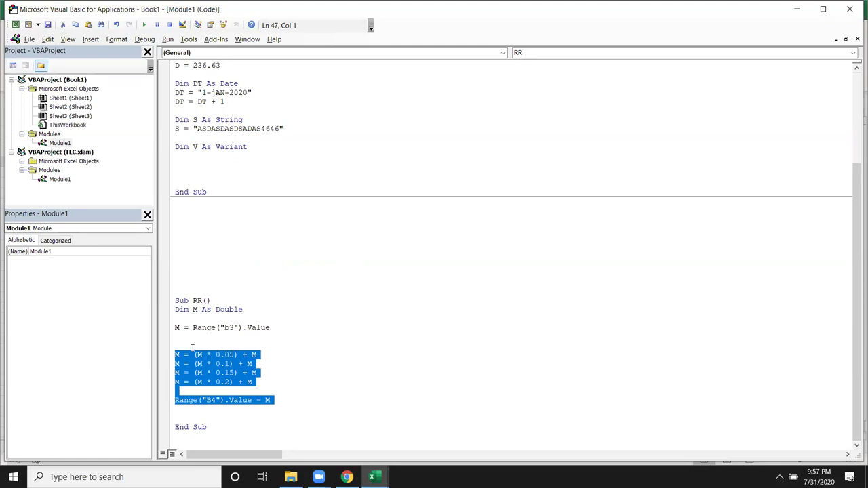
scroll(193, 349, up, 3)
click(243, 238)
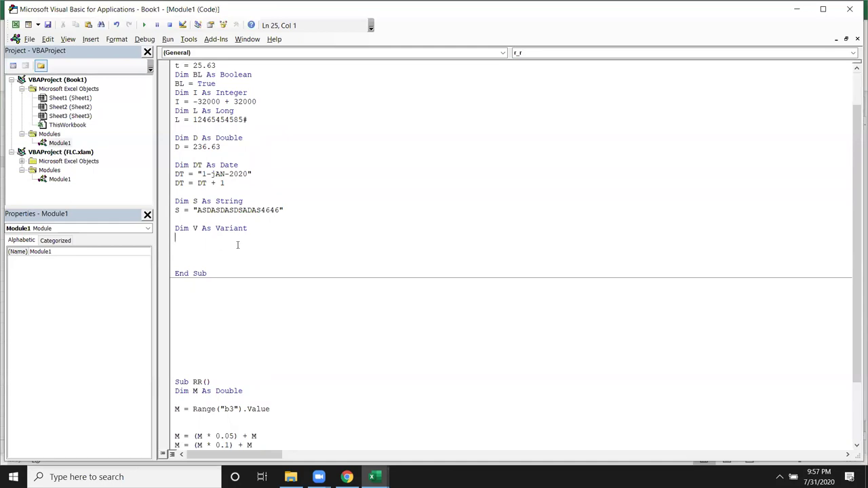
text(V = 125)
key(Return)
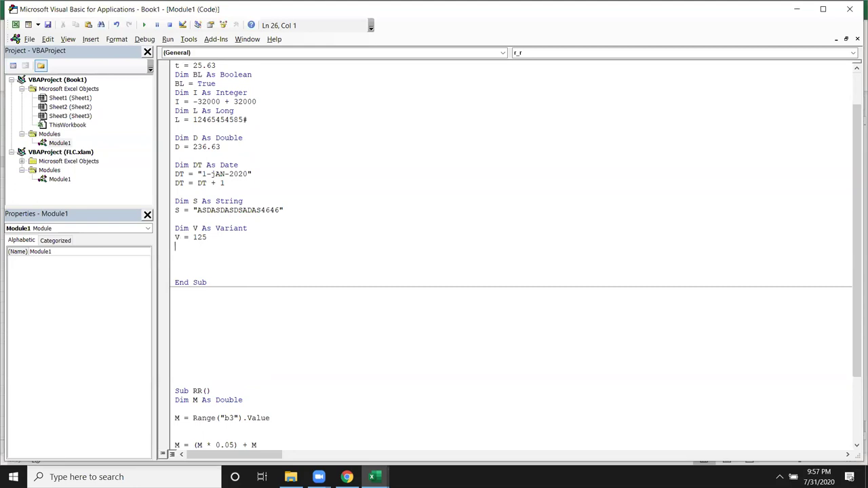
key(BackSpace)
key(BackSpace)
key(BackSpace)
key(BackSpace)
text(1456)
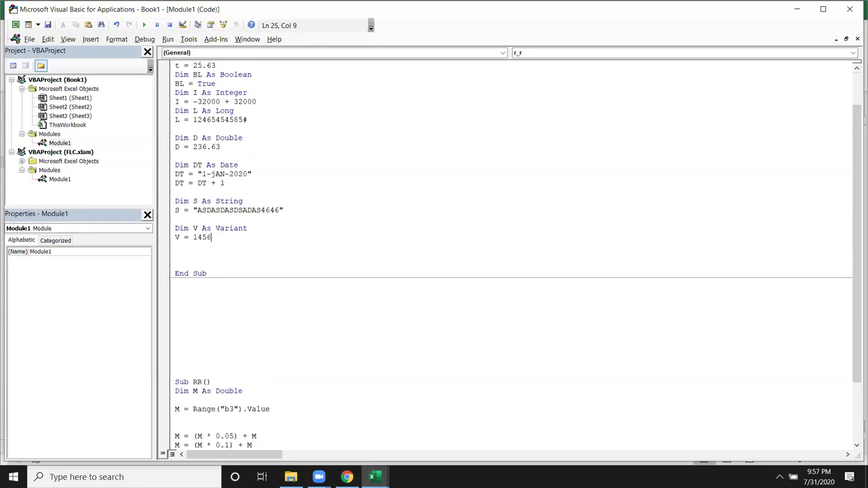
text(.36)
key(Return)
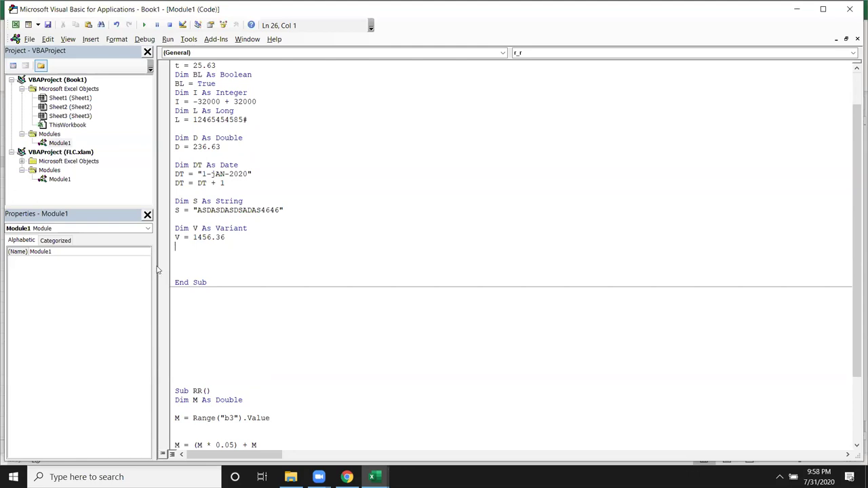
drag(225, 237, 175, 228)
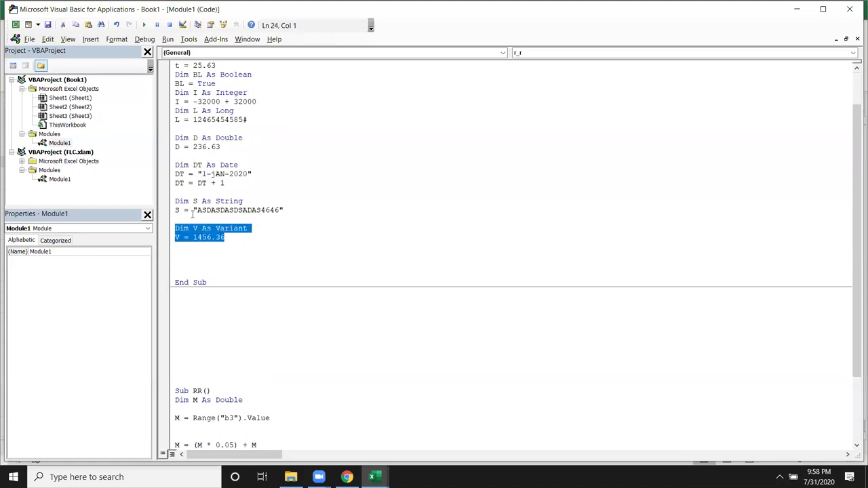
drag(298, 211, 160, 76)
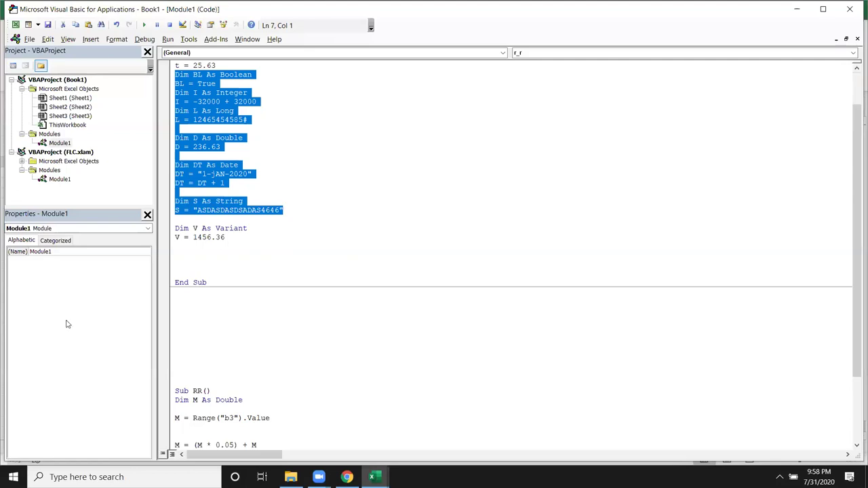
click(181, 255)
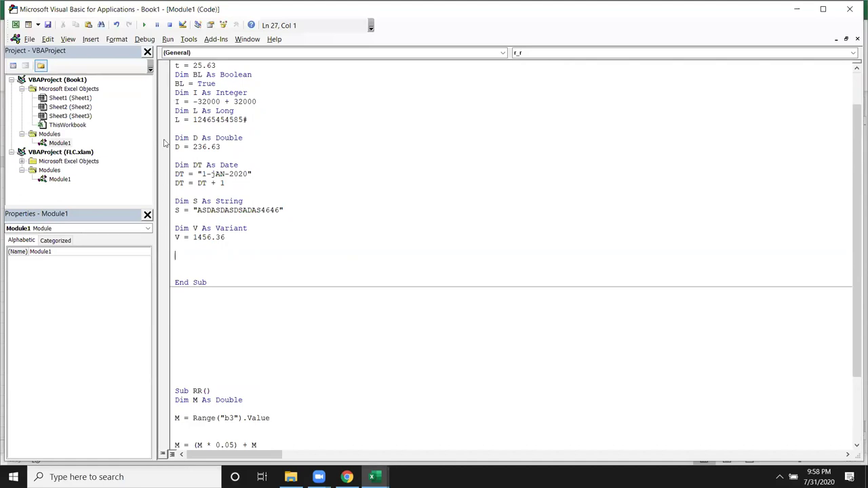
click(174, 76)
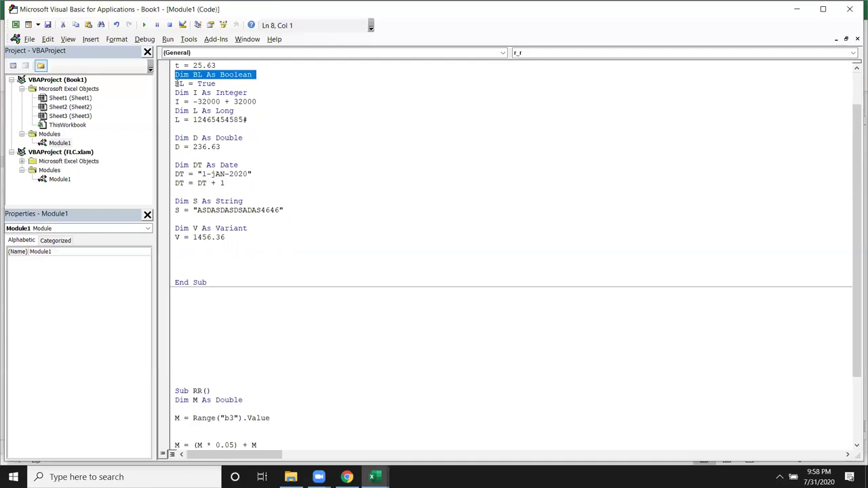
scroll(176, 83, up, 2)
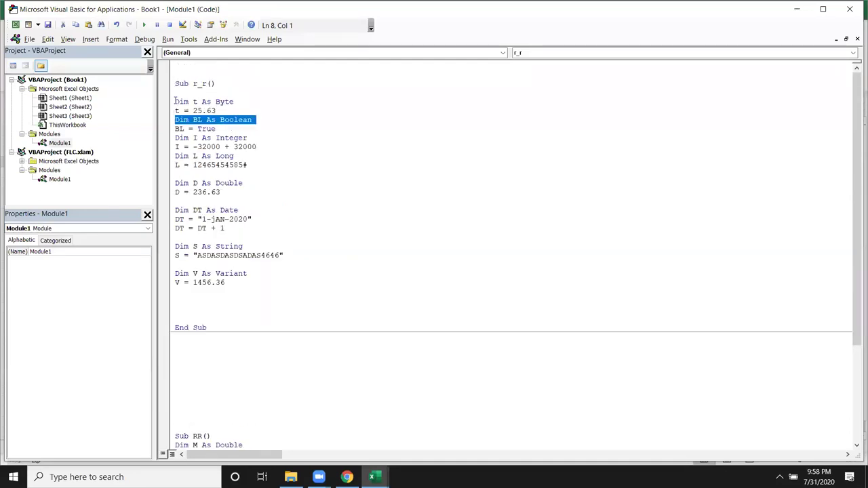
click(174, 102)
drag(174, 120, 191, 198)
click(183, 166)
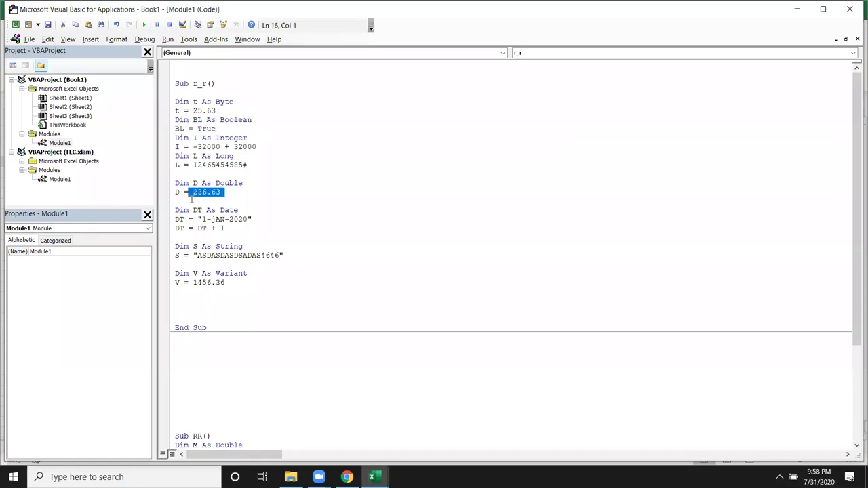
mouse_move(225, 283)
mouse_down()
mouse_move(178, 274)
mouse_move(150, 287)
mouse_up()
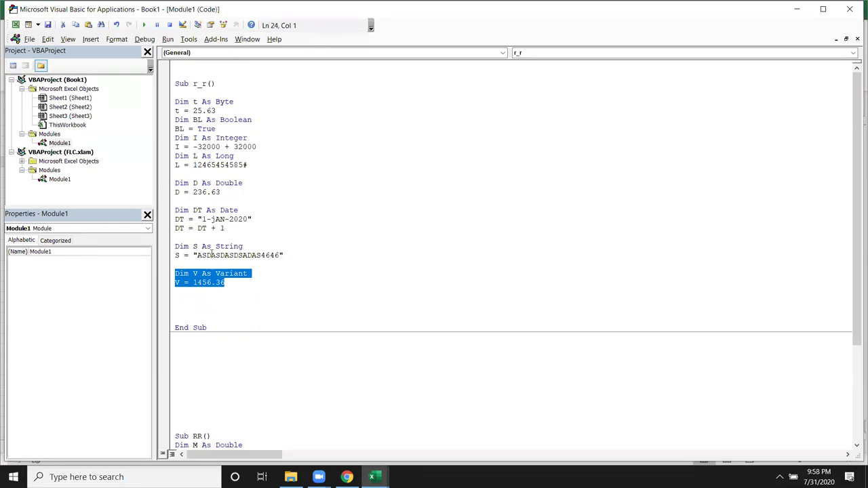
click(232, 293)
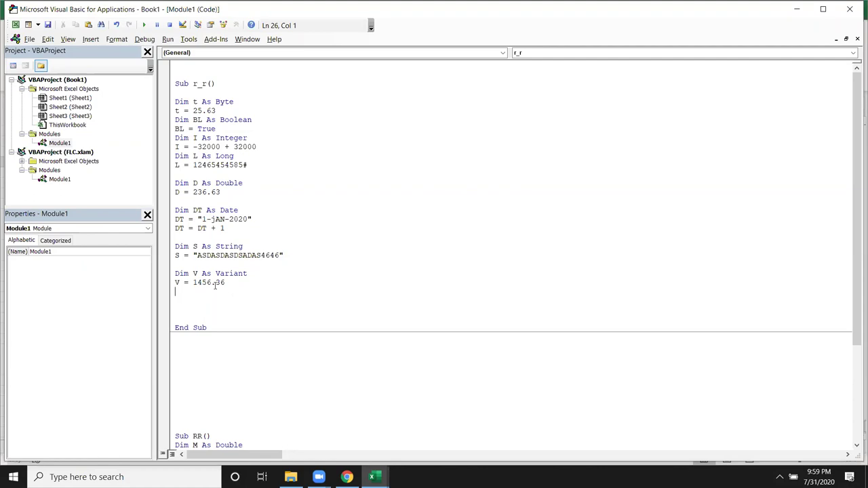
drag(189, 82, 204, 88)
key(alt+F11)
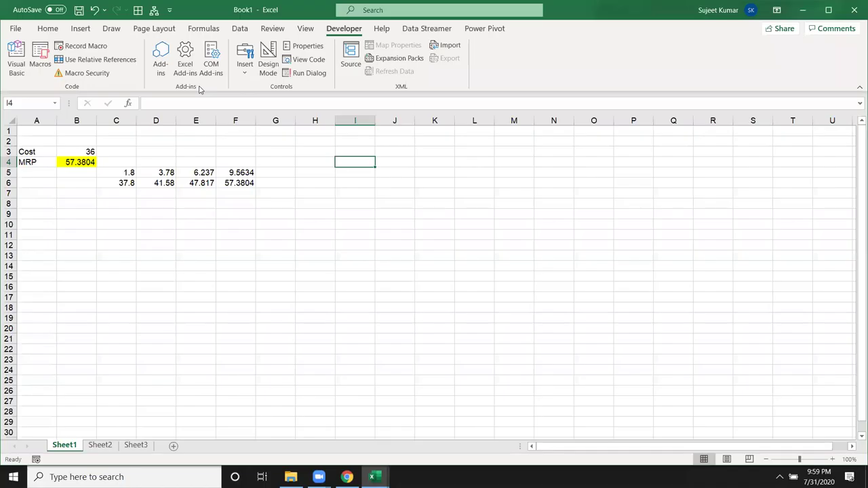
click(39, 60)
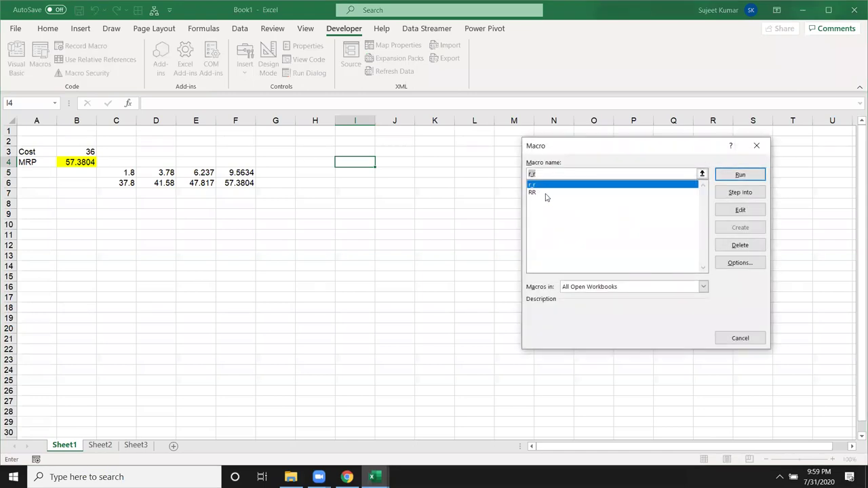
double_click(542, 194)
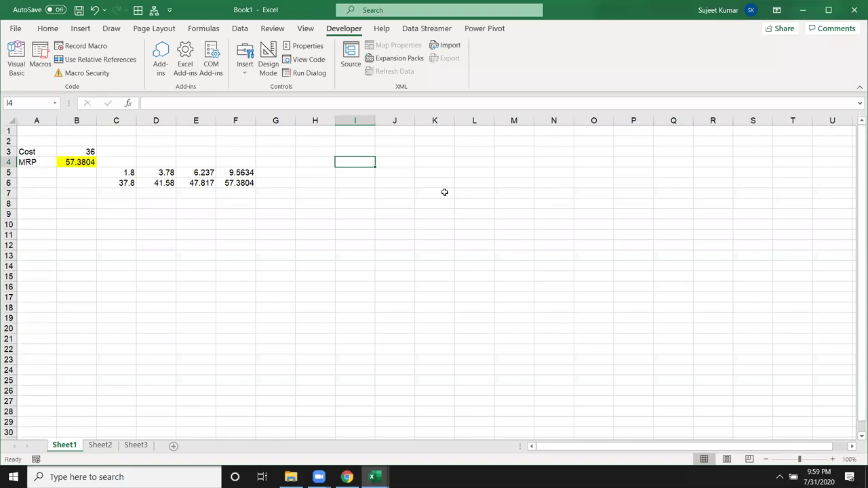
key(alt+F11)
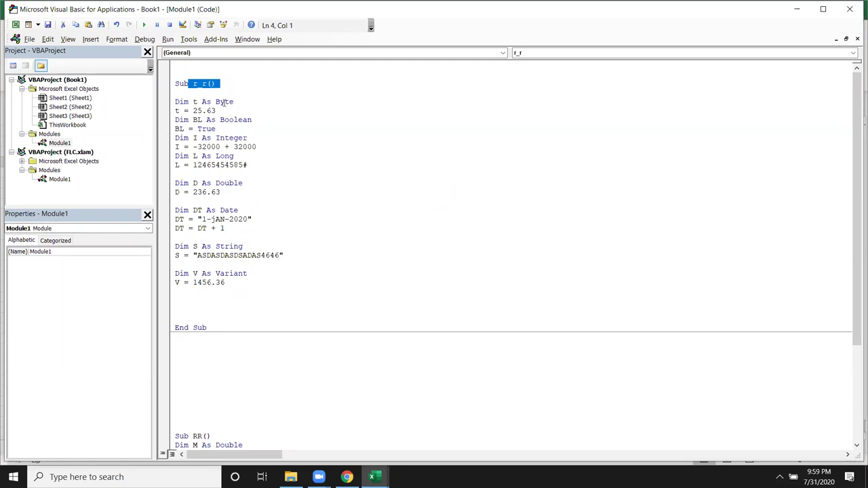
drag(211, 328, 174, 83)
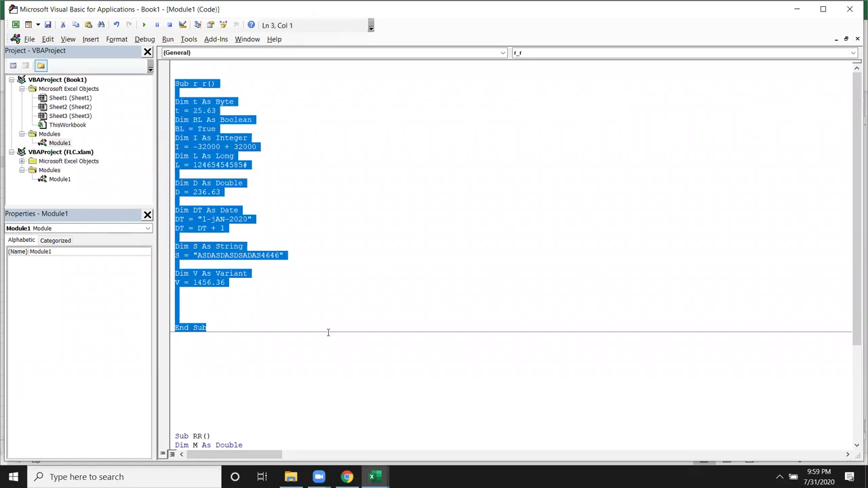
click(322, 319)
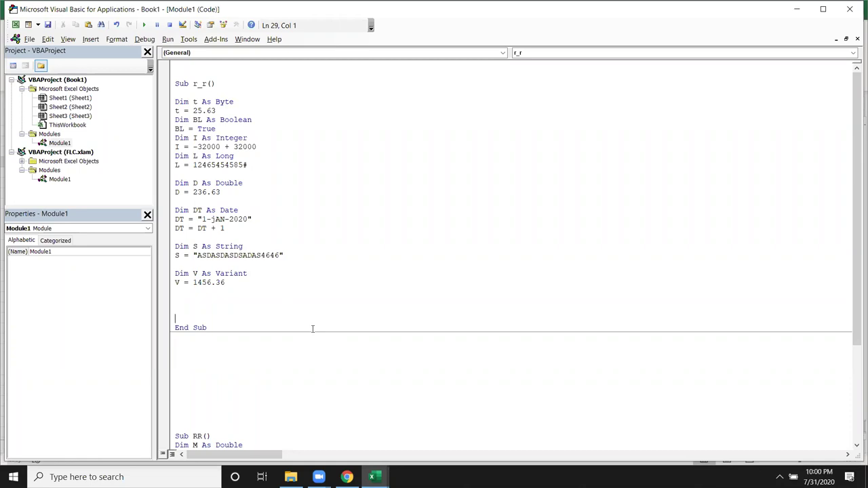
click(228, 283)
shift+click(174, 274)
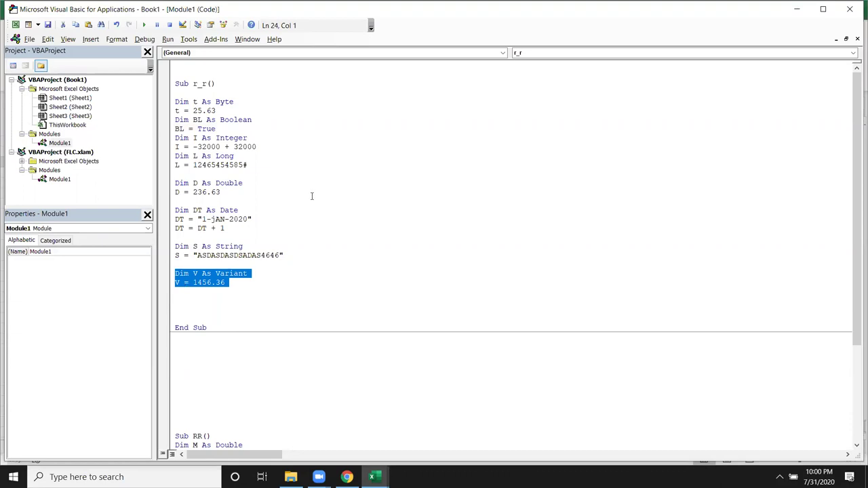
click(228, 192)
drag(251, 164, 174, 156)
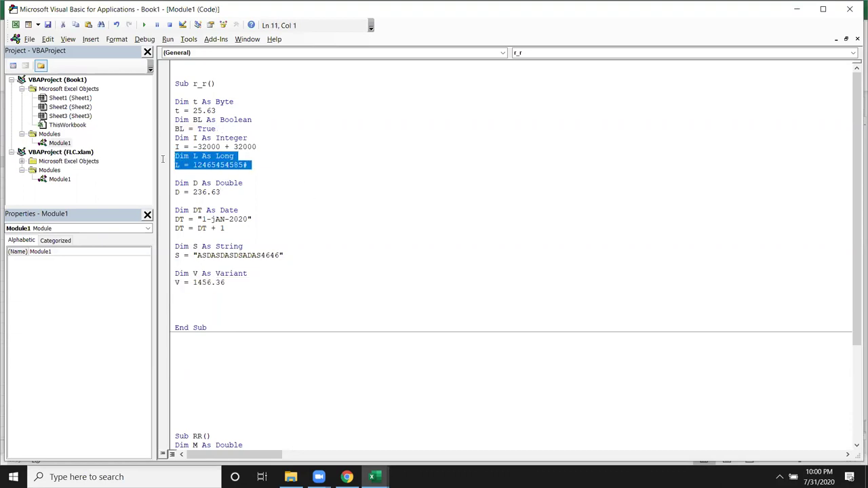
double_click(249, 164)
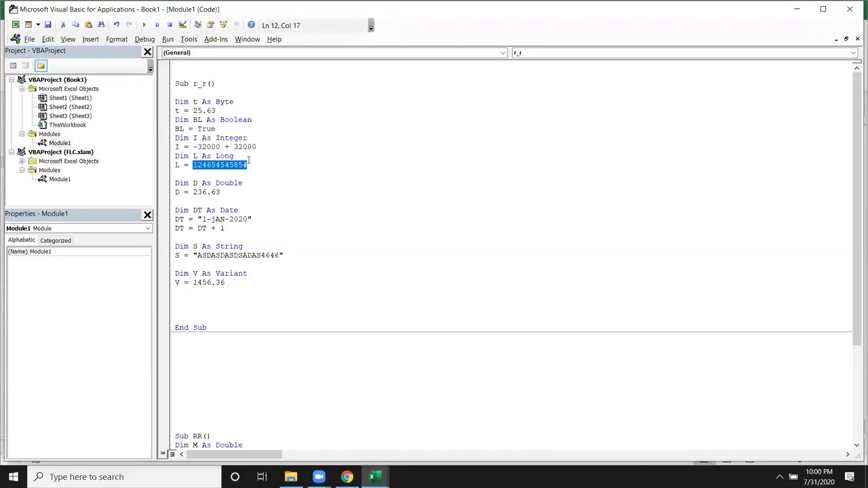
text(36)
Declare Dim L As Long in the RR procedure.
scroll(254, 312, down, 3)
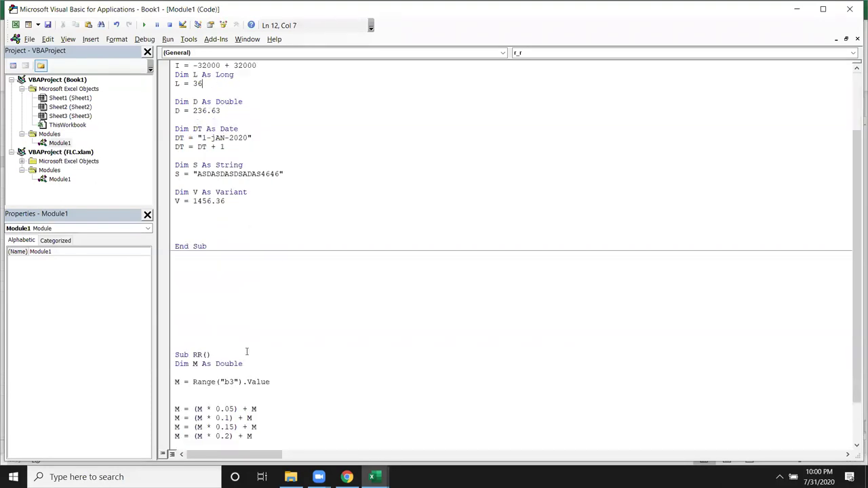
scroll(217, 396, down, 2)
click(186, 413)
double_click(267, 400)
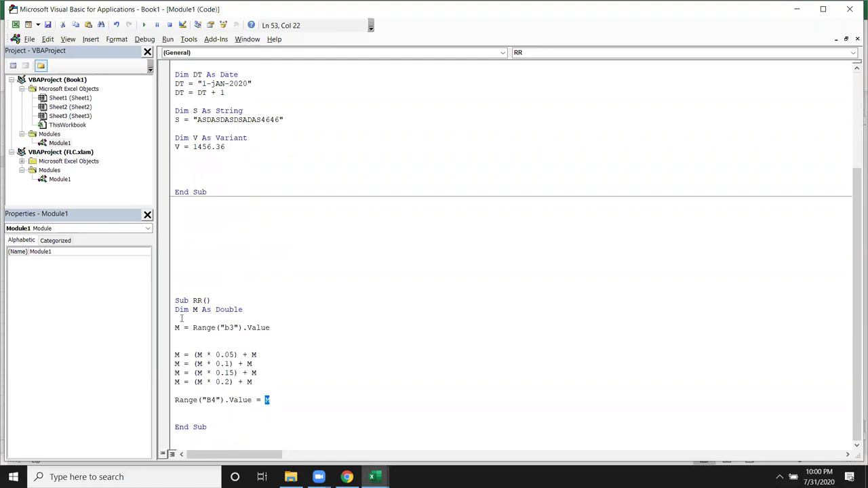
click(203, 318)
key(Return)
key(Up)
text(DIM L)
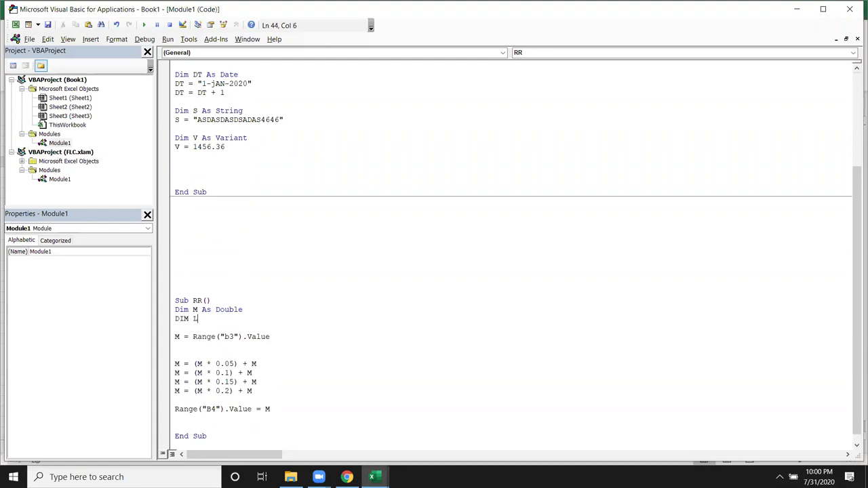
text( AS LONG)
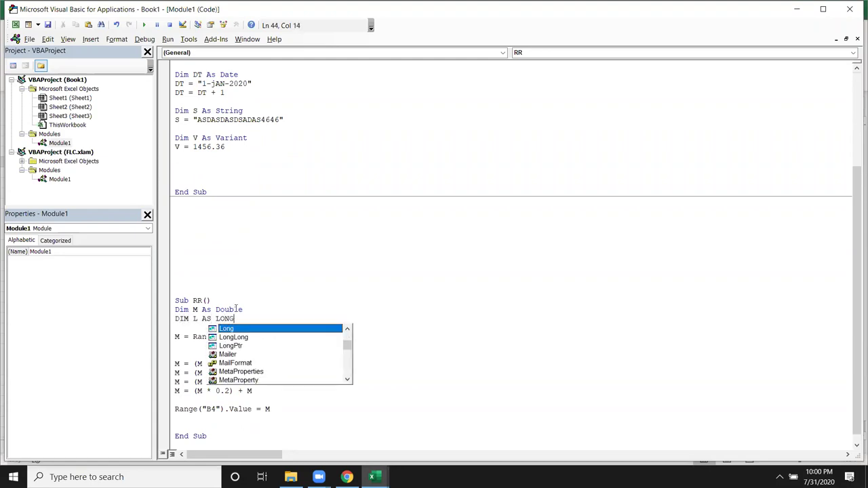
key(Tab)
Insert L = M and write L instead of M to B4, then check B4 on Sheet1.
click(213, 400)
text(L=)
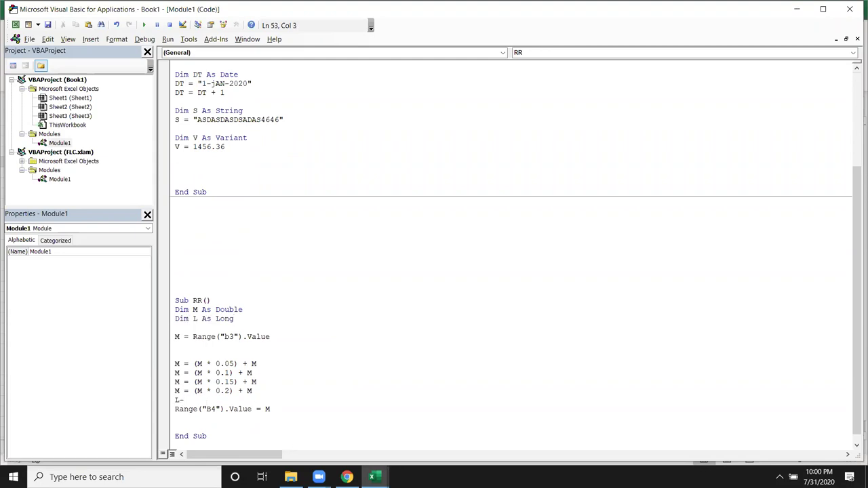
text(M)
drag(183, 400, 271, 409)
double_click(269, 410)
text(L)
click(259, 421)
key(alt+F11)
click(81, 163)
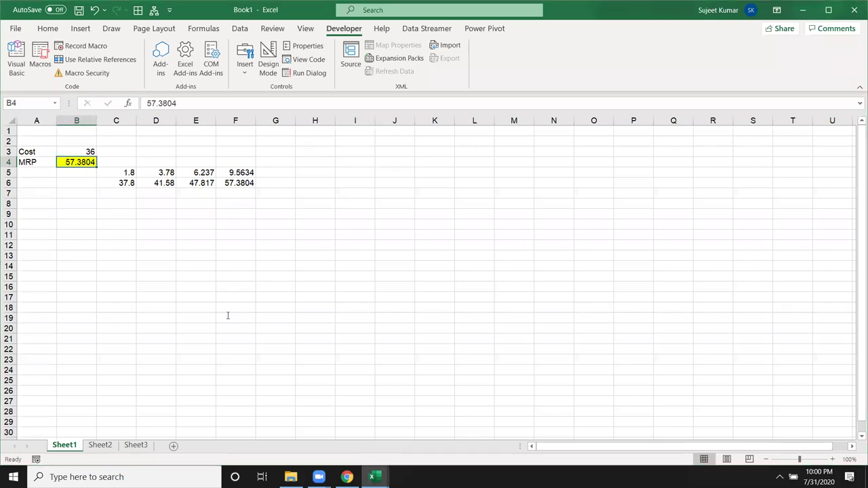
Run RR with F5 and confirm B4 shows the rounded value 57.
key(alt+F11)
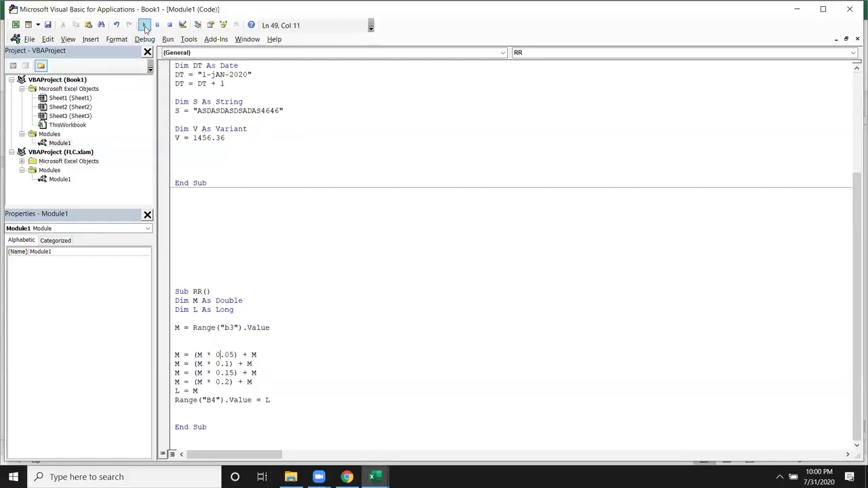
key(F5)
key(alt+F11)
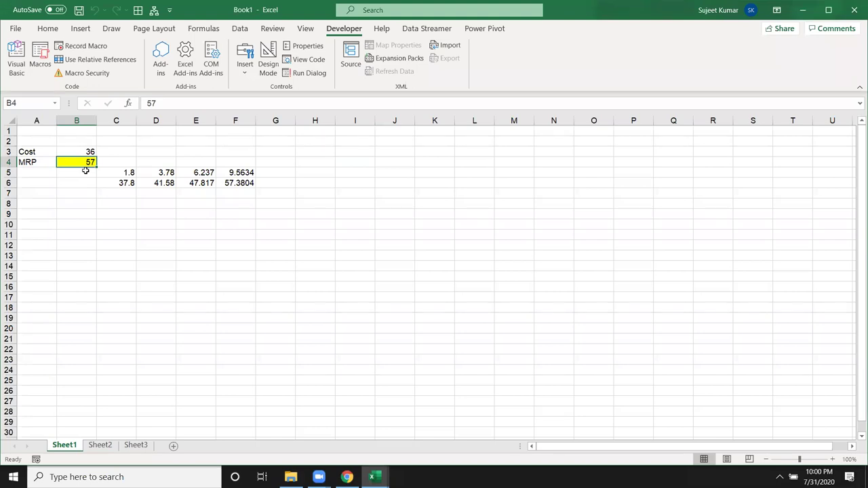
key(alt+F11)
double_click(285, 401)
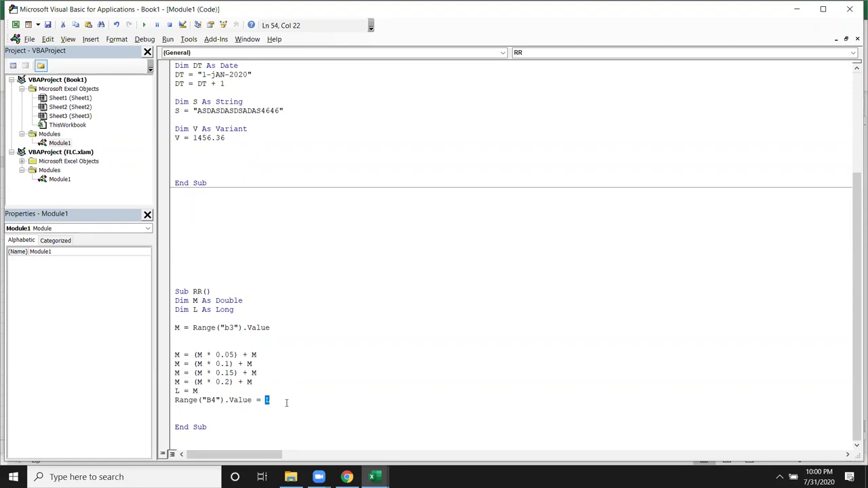
click(170, 409)
scroll(169, 413, up, 5)
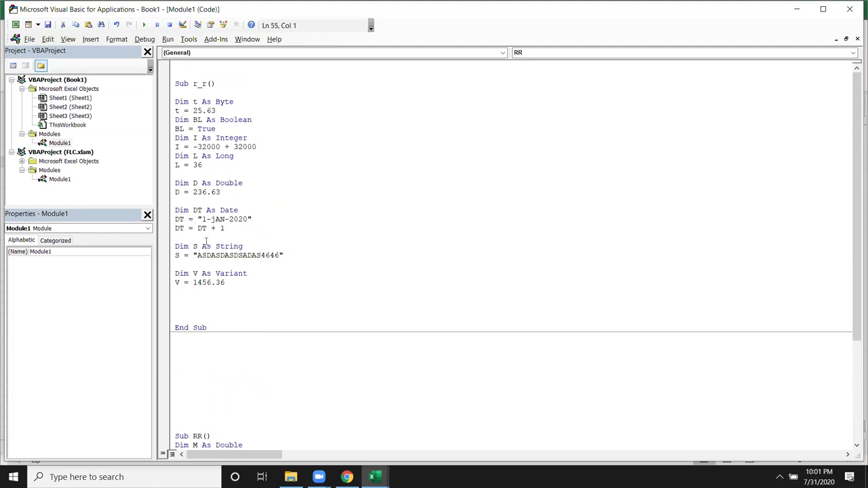
drag(197, 219, 271, 219)
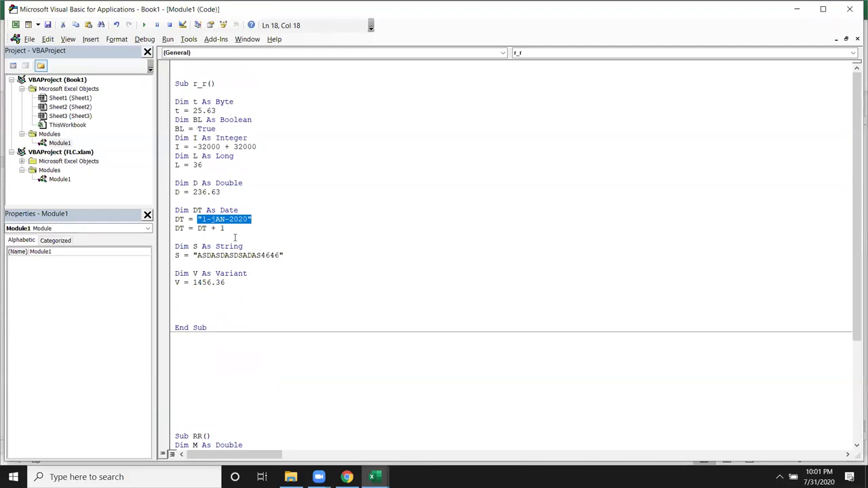
drag(232, 228, 175, 220)
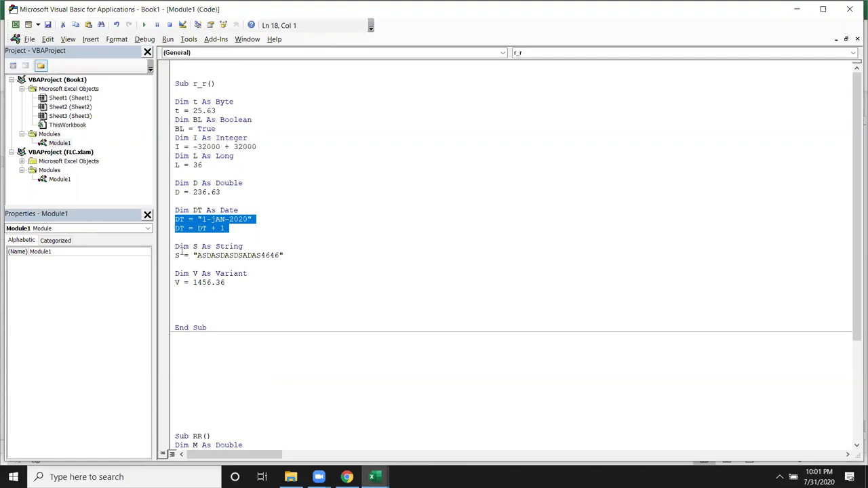
click(176, 282)
click(209, 294)
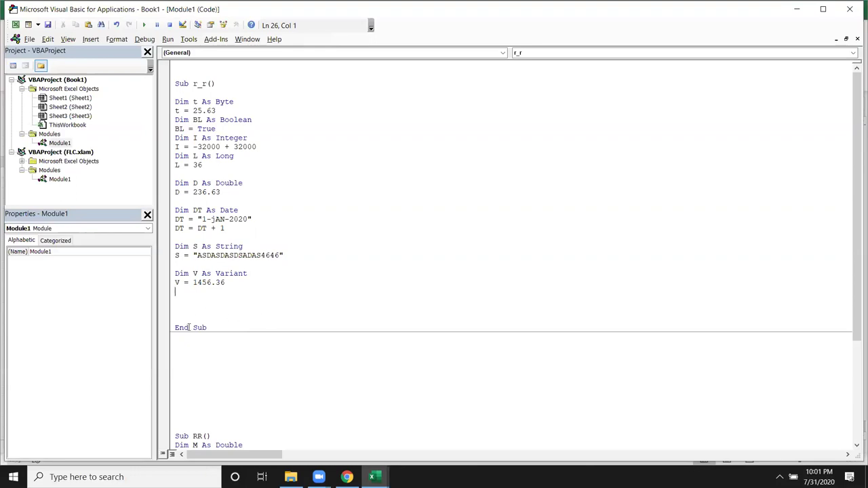
scroll(190, 327, down, 4)
scroll(194, 359, down, 1)
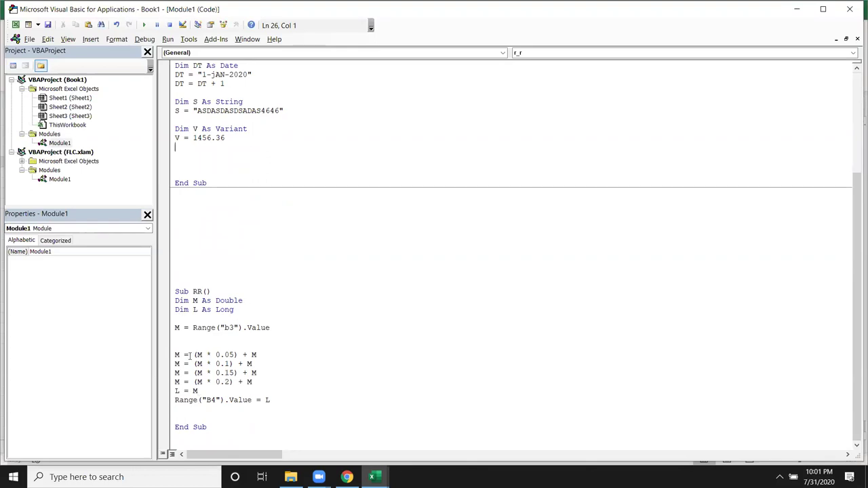
Add L = "ASDASDA" in RR and run it, ending the resulting Type mismatch error.
click(176, 318)
key(Return)
text(L = "ASDASDA")
click(234, 363)
click(207, 317)
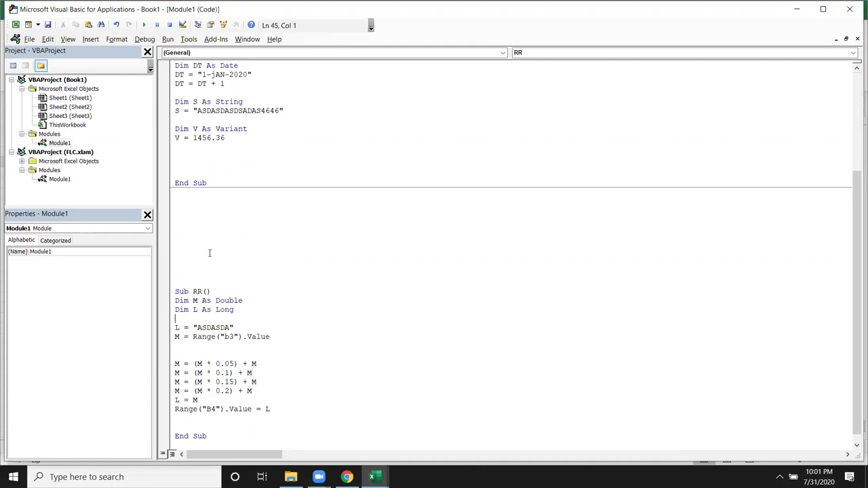
click(145, 26)
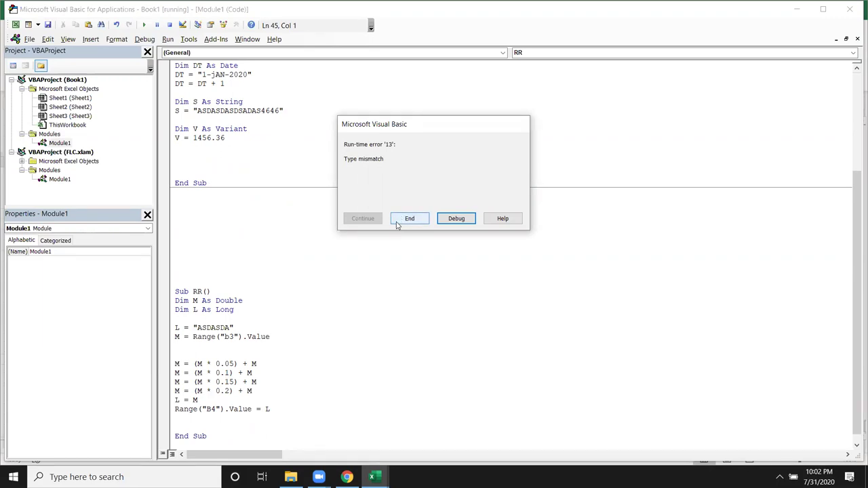
click(398, 220)
Delete the L = "ASDASDA" test line from RR.
drag(263, 309, 168, 312)
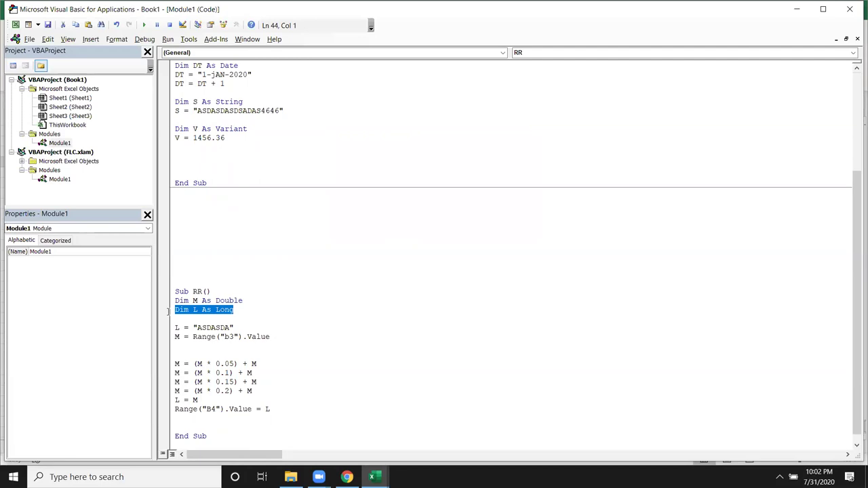
drag(234, 328, 173, 328)
key(Delete)
scroll(164, 278, up, 3)
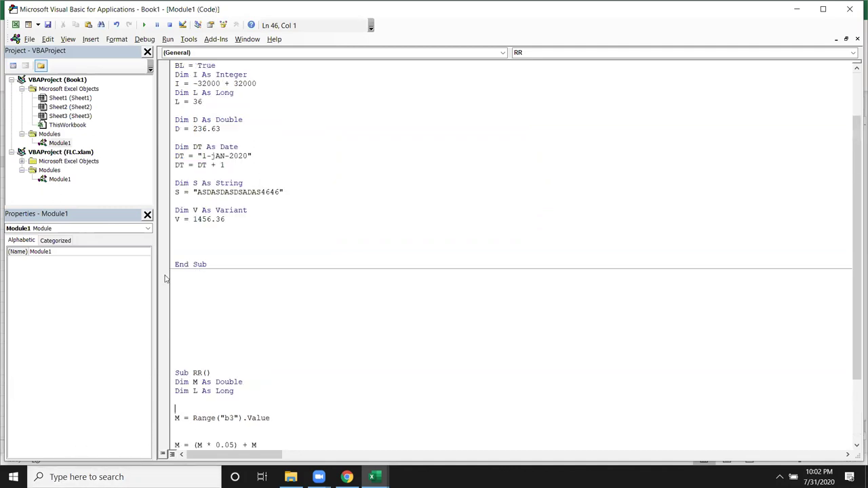
scroll(202, 267, up, 2)
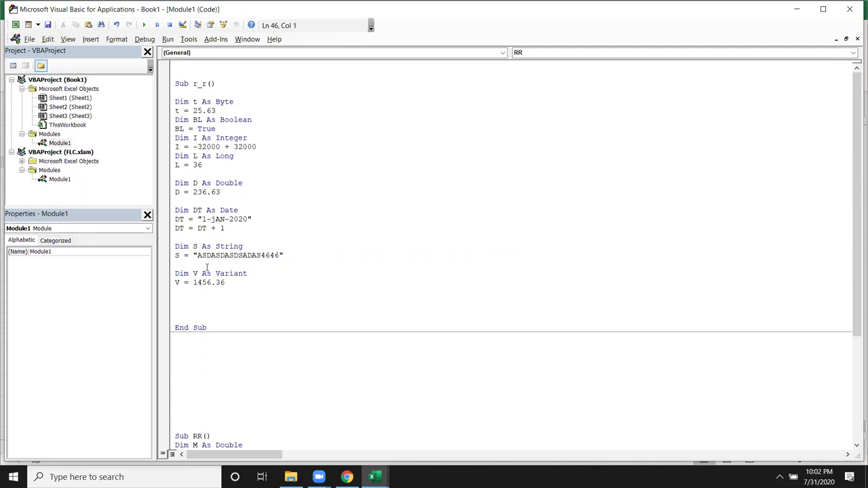
scroll(207, 267, down, 6)
click(200, 408)
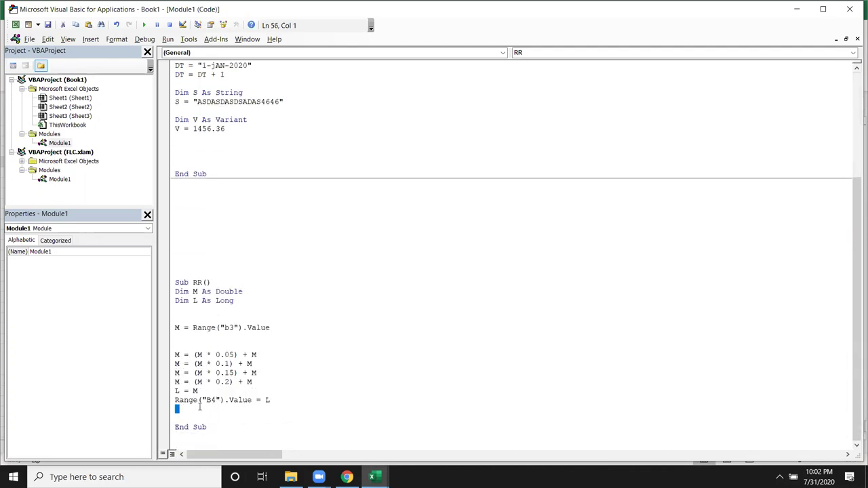
drag(200, 407, 151, 310)
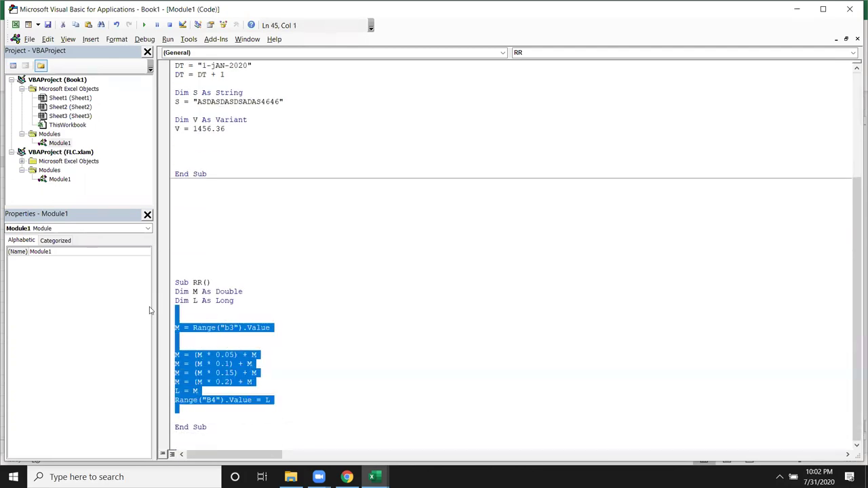
click(357, 169)
scroll(354, 177, up, 3)
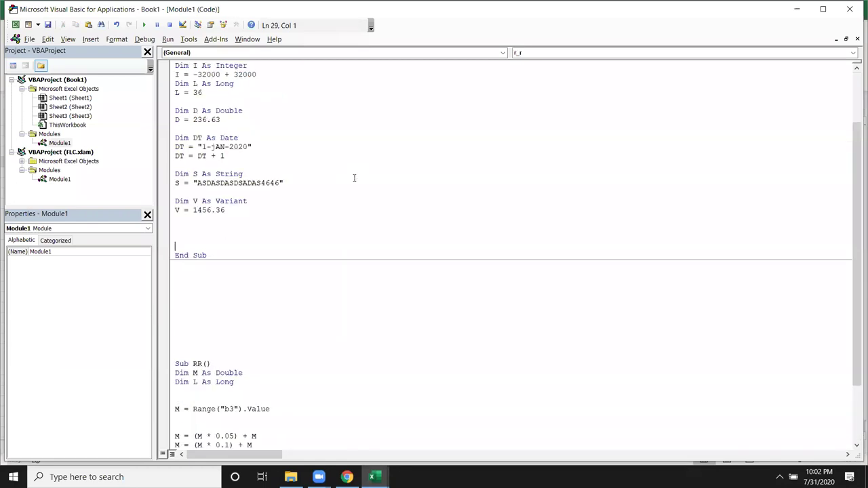
scroll(246, 225, up, 3)
mouse_move(244, 293)
mouse_down()
mouse_move(169, 104)
mouse_move(176, 92)
mouse_up()
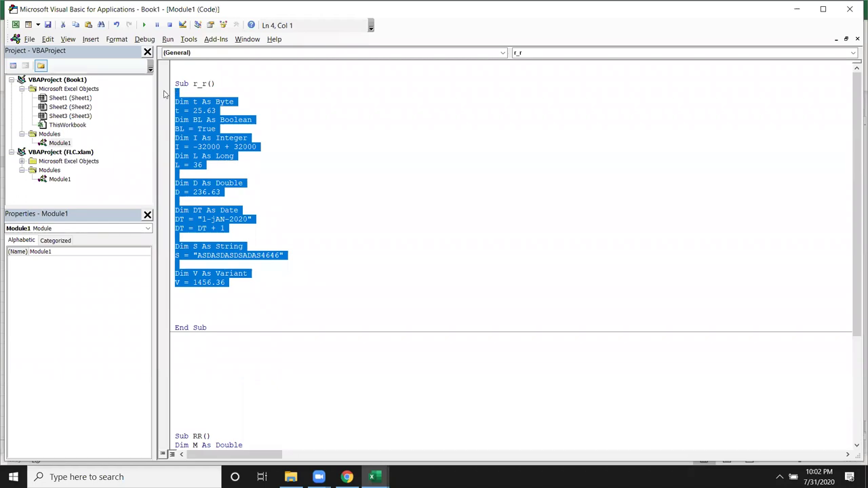
scroll(283, 354, down, 3)
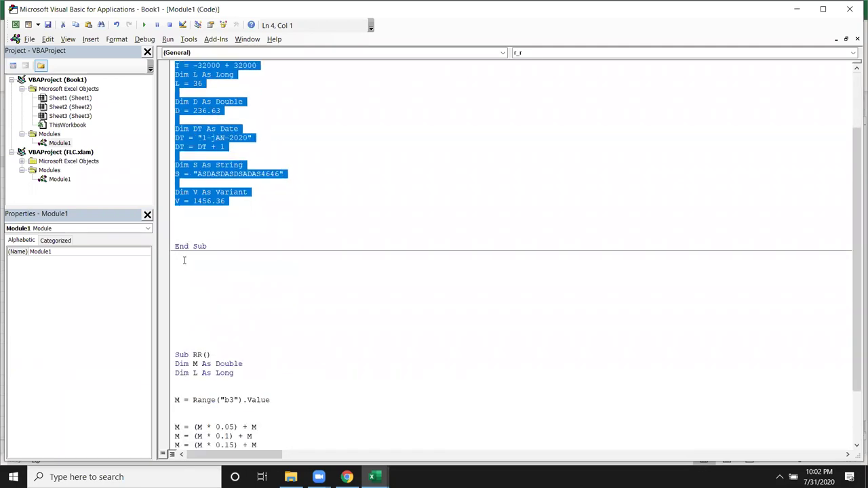
click(183, 260)
scroll(184, 275, down, 2)
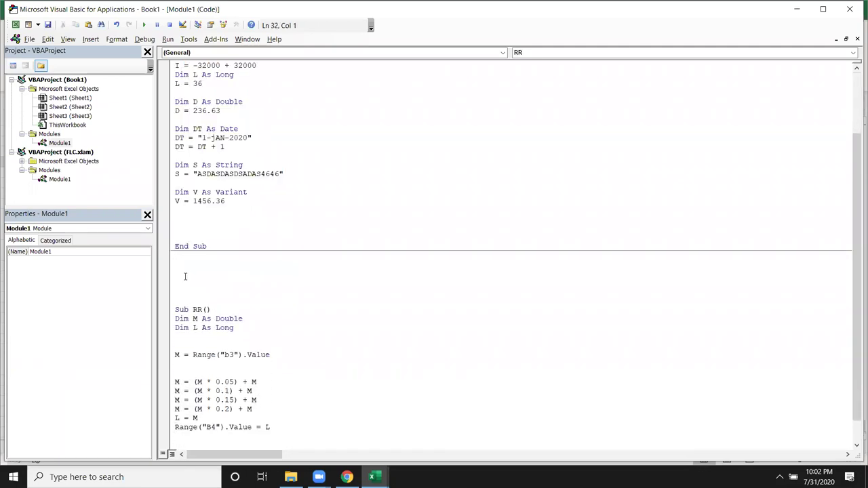
Delete the blank lines above Sub RR and select all the module code.
key(Delete)
key(Delete)
key(Delete)
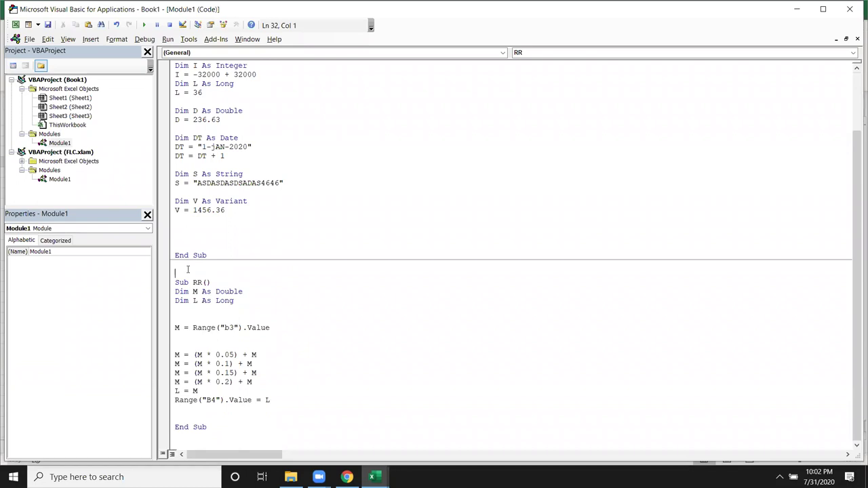
key(Delete)
scroll(318, 346, up, 3)
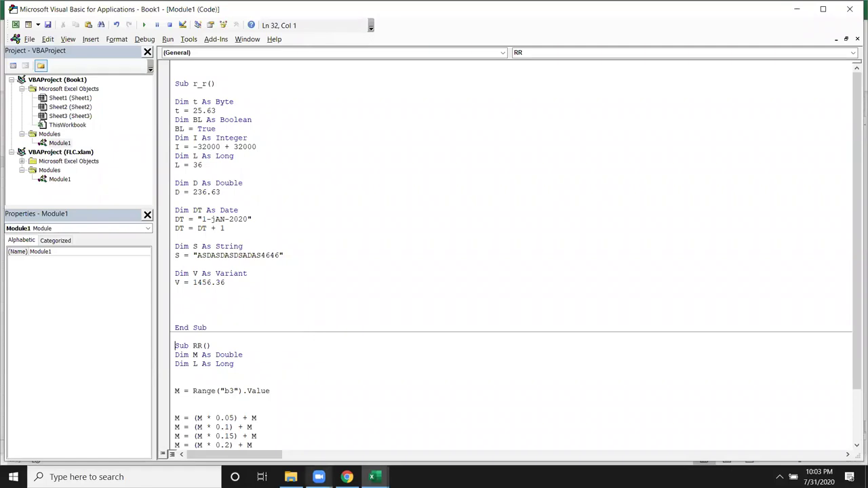
mouse_move(319, 477)
mouse_move(291, 476)
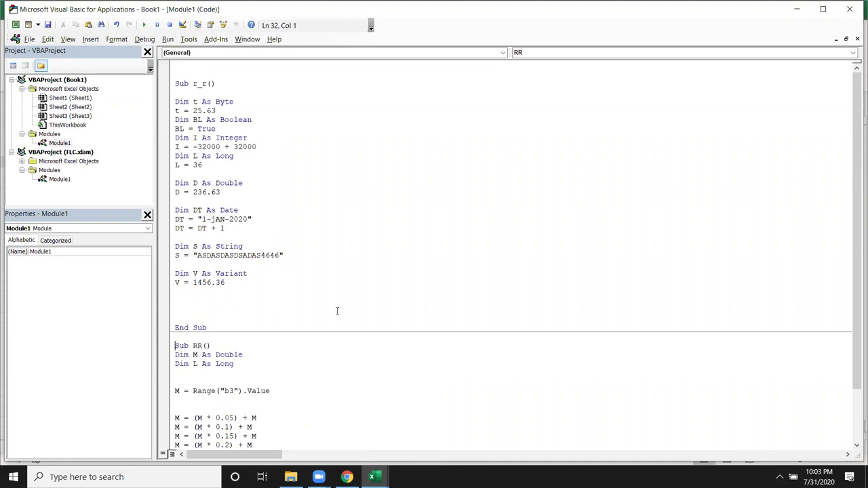
scroll(337, 311, down, 1)
scroll(337, 311, down, 1)
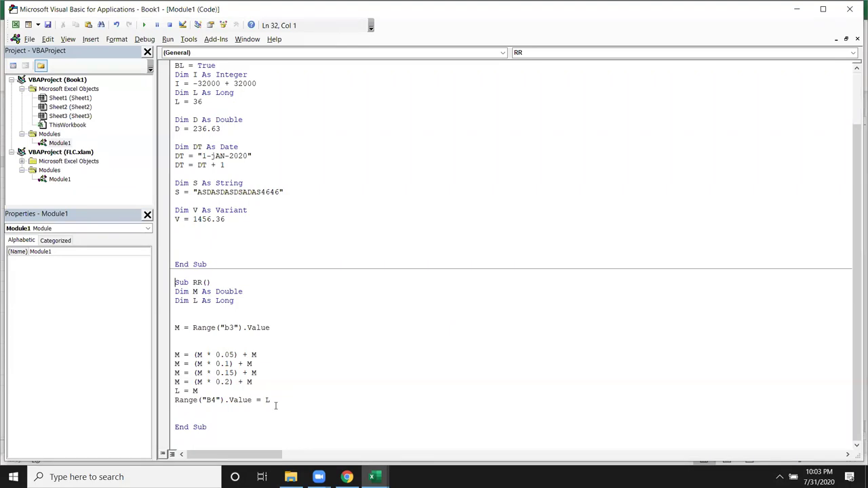
mouse_move(206, 427)
mouse_down()
mouse_move(170, 257)
mouse_move(160, 72)
mouse_move(167, 54)
mouse_up()
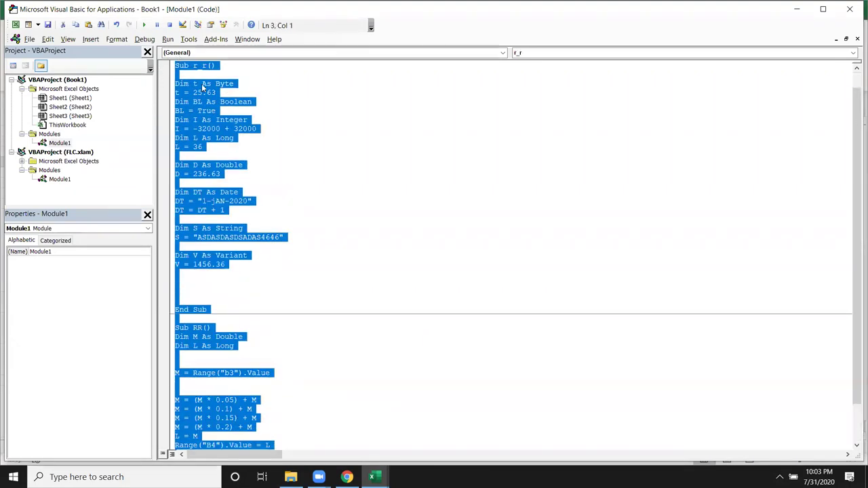